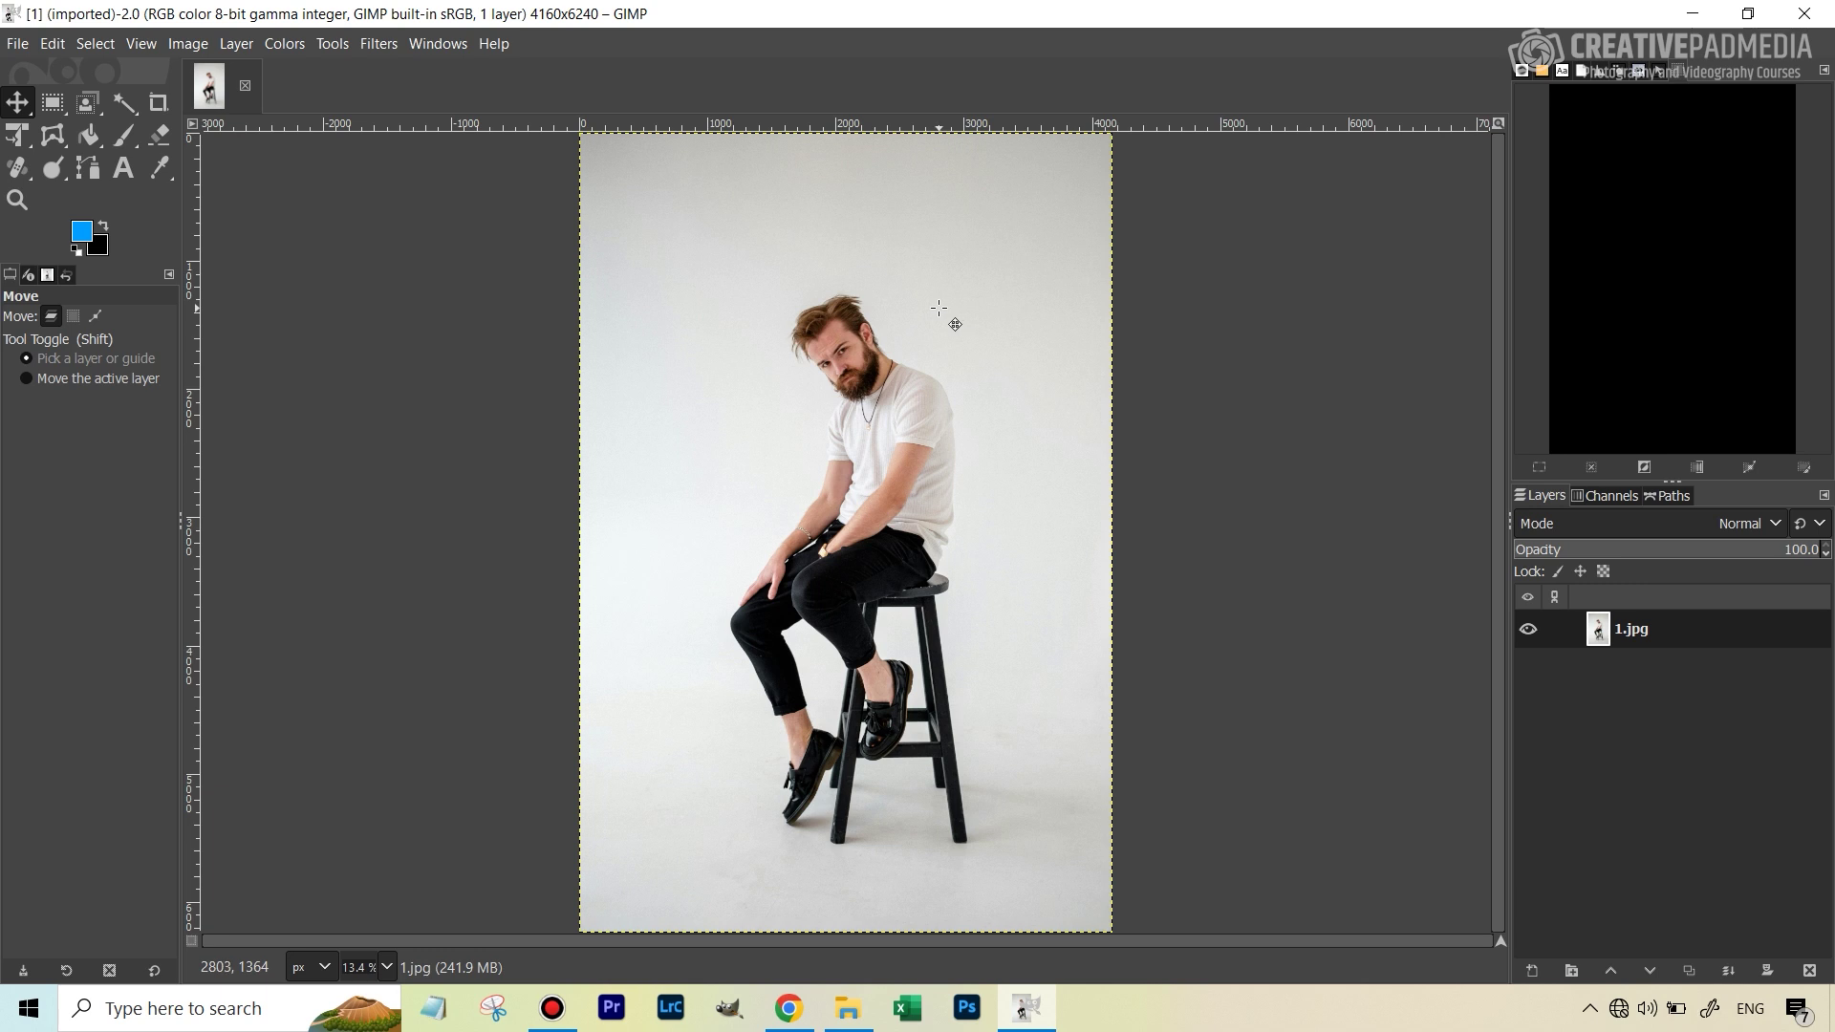
pyautogui.scroll(3, 836, 330)
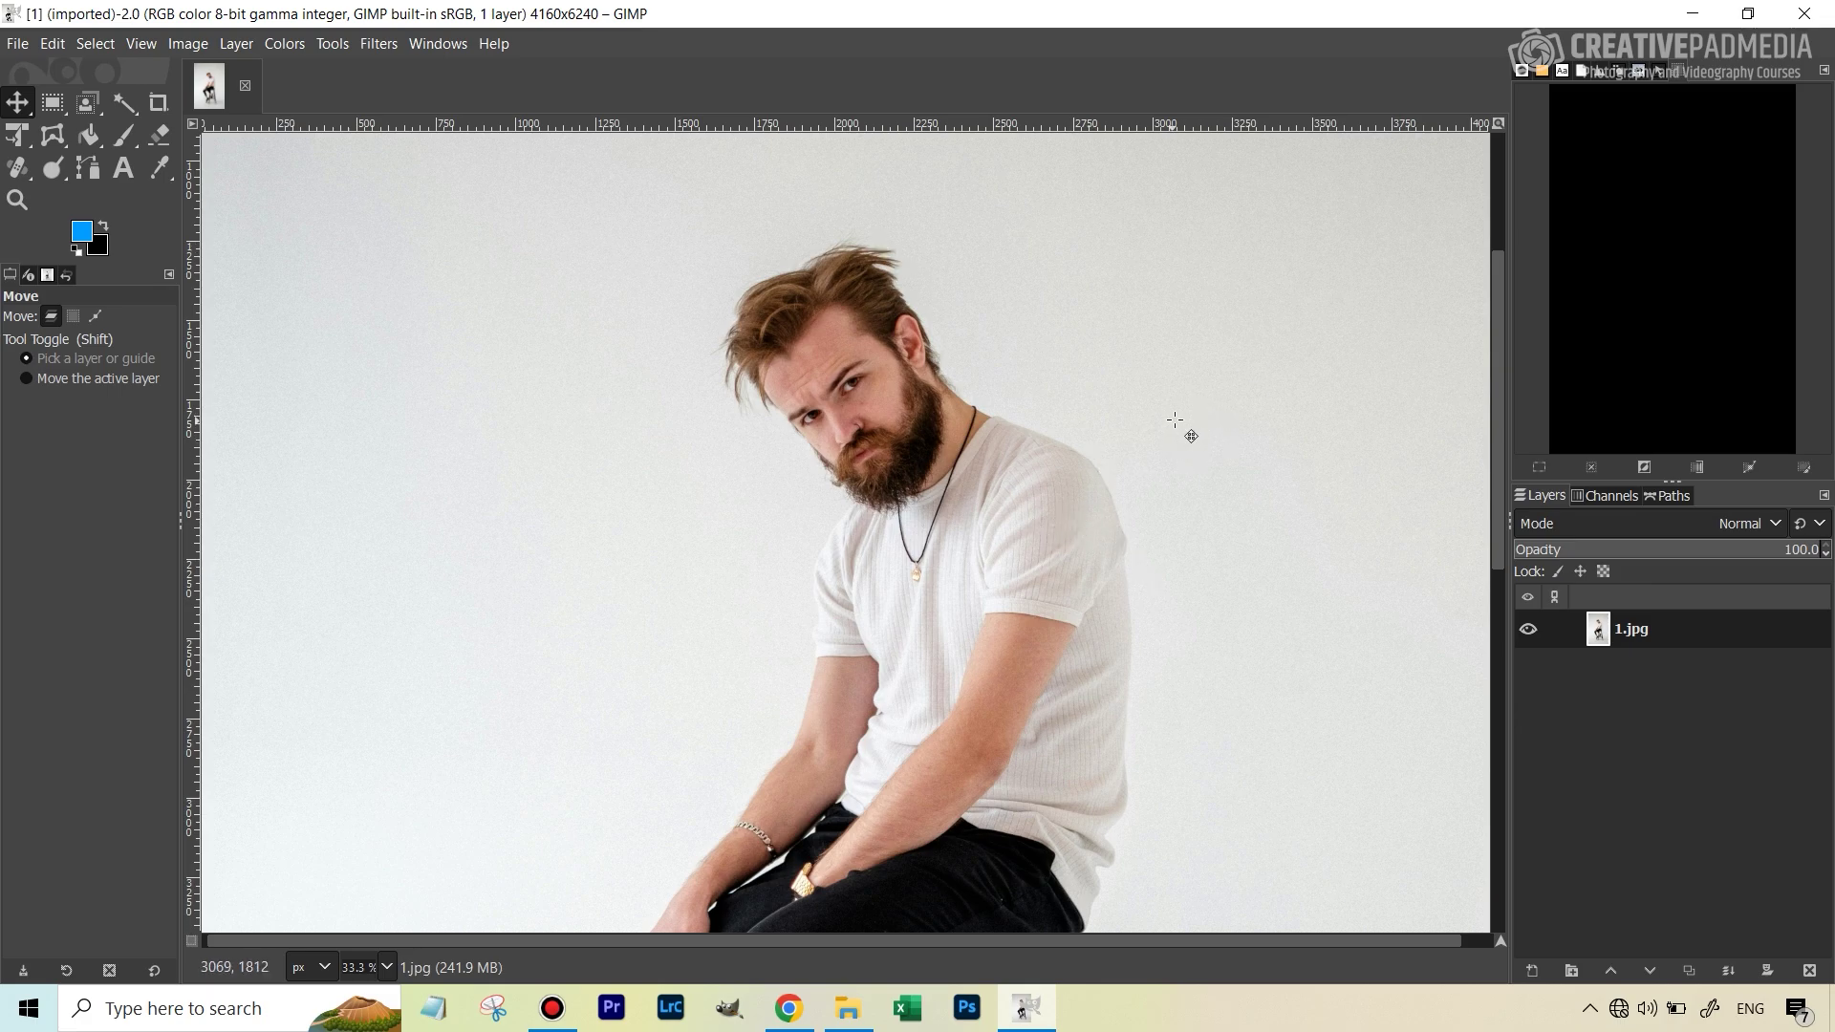
pyautogui.scroll(-2, 1154, 392)
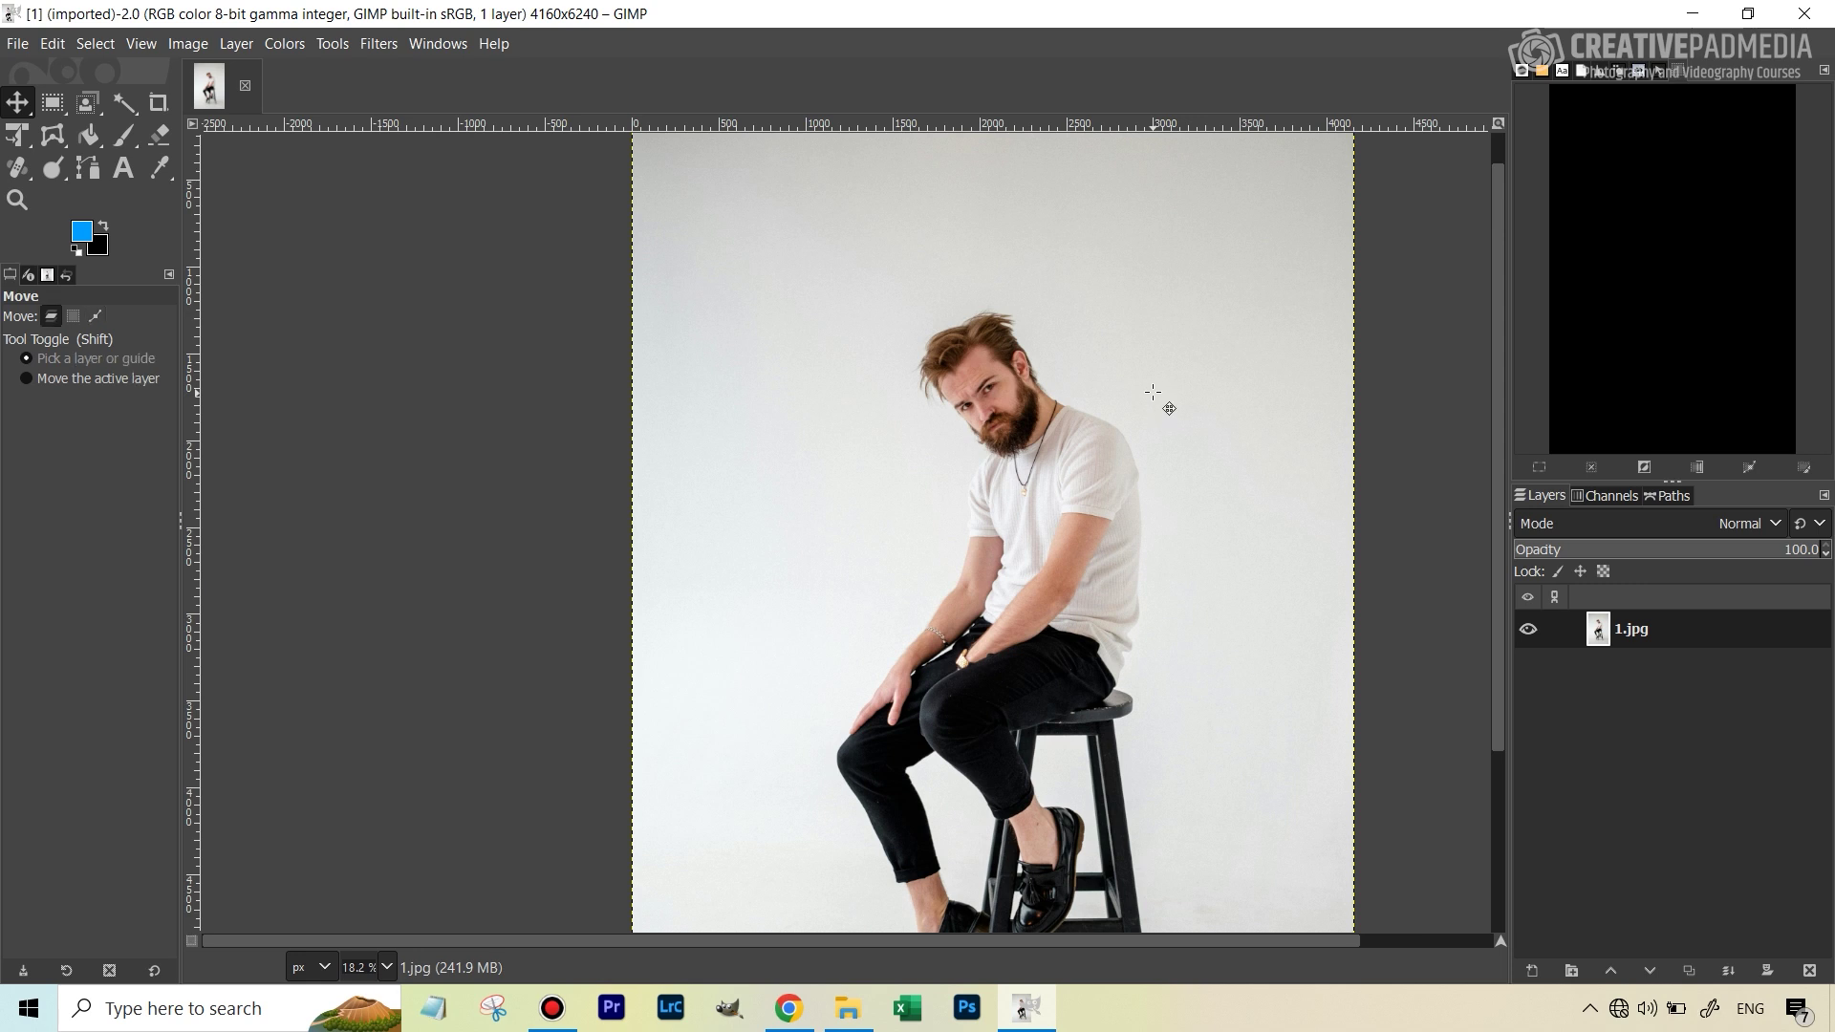
pyautogui.moveTo(1500, 707); pyautogui.dragTo(1496, 805)
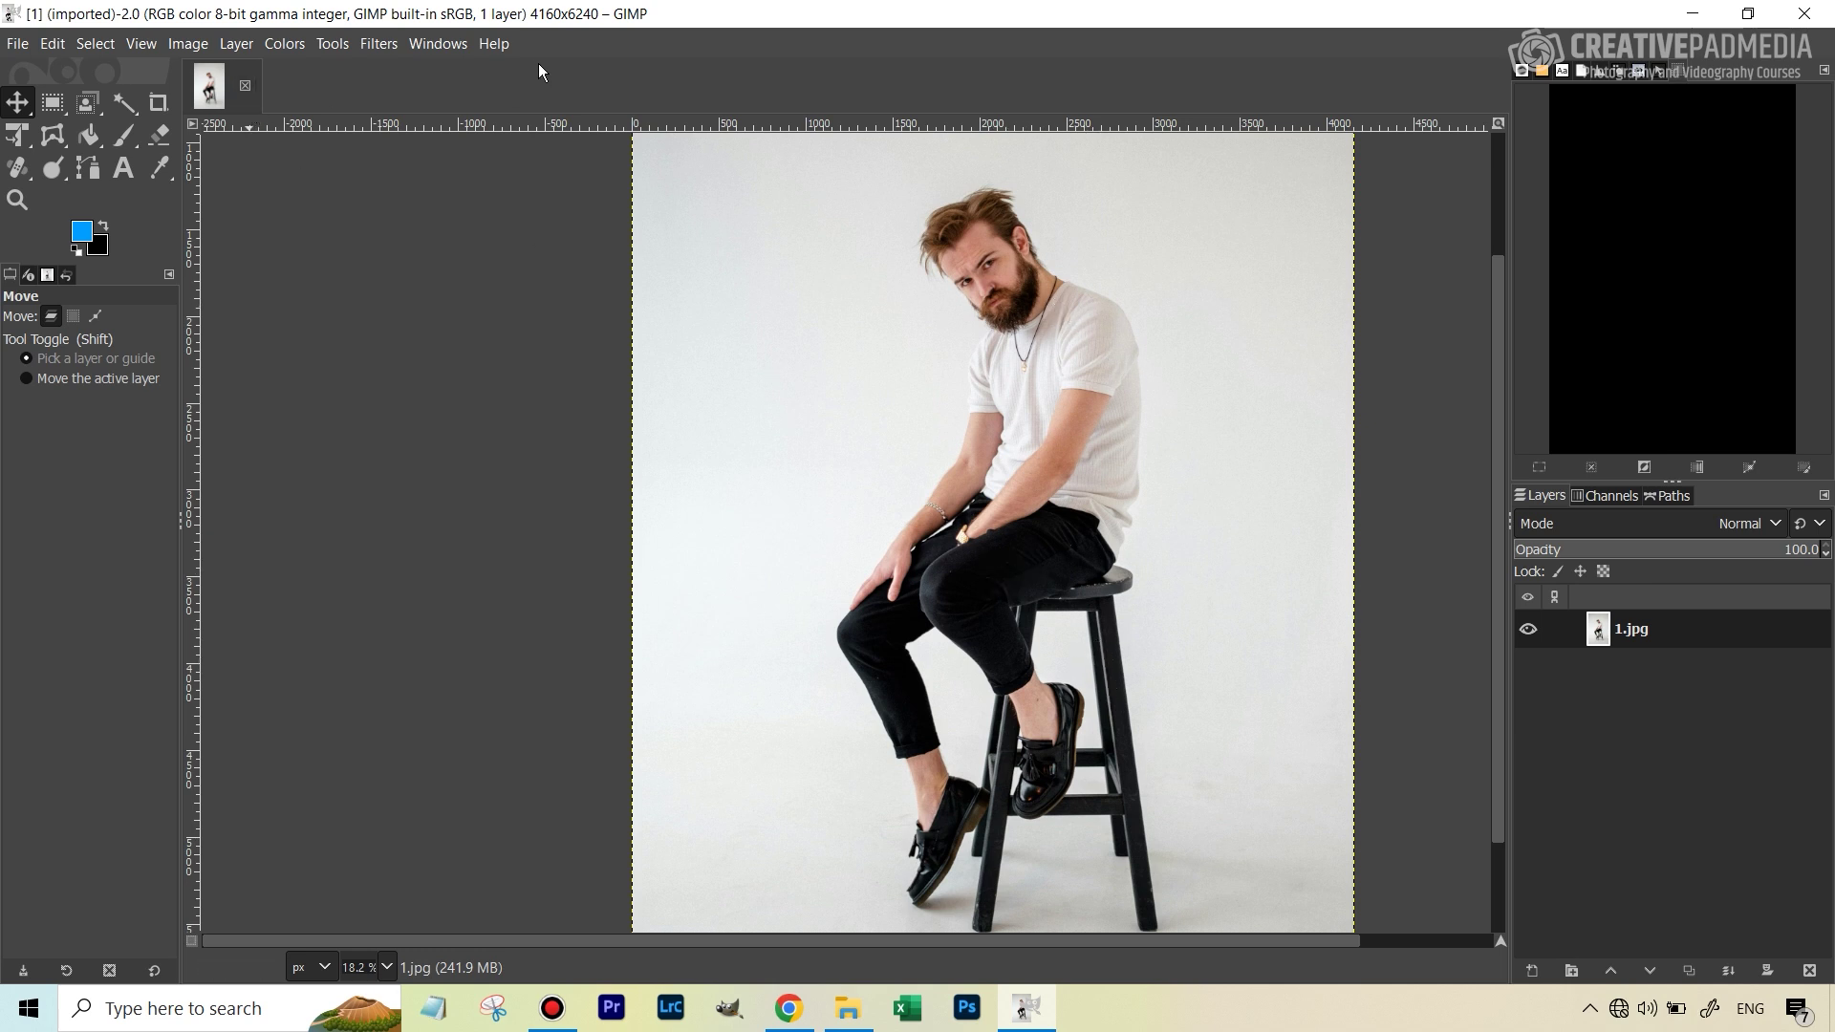
# Activate the Free Select tool and switch from it to the Foreground Select tool
pyautogui.click(96, 116)
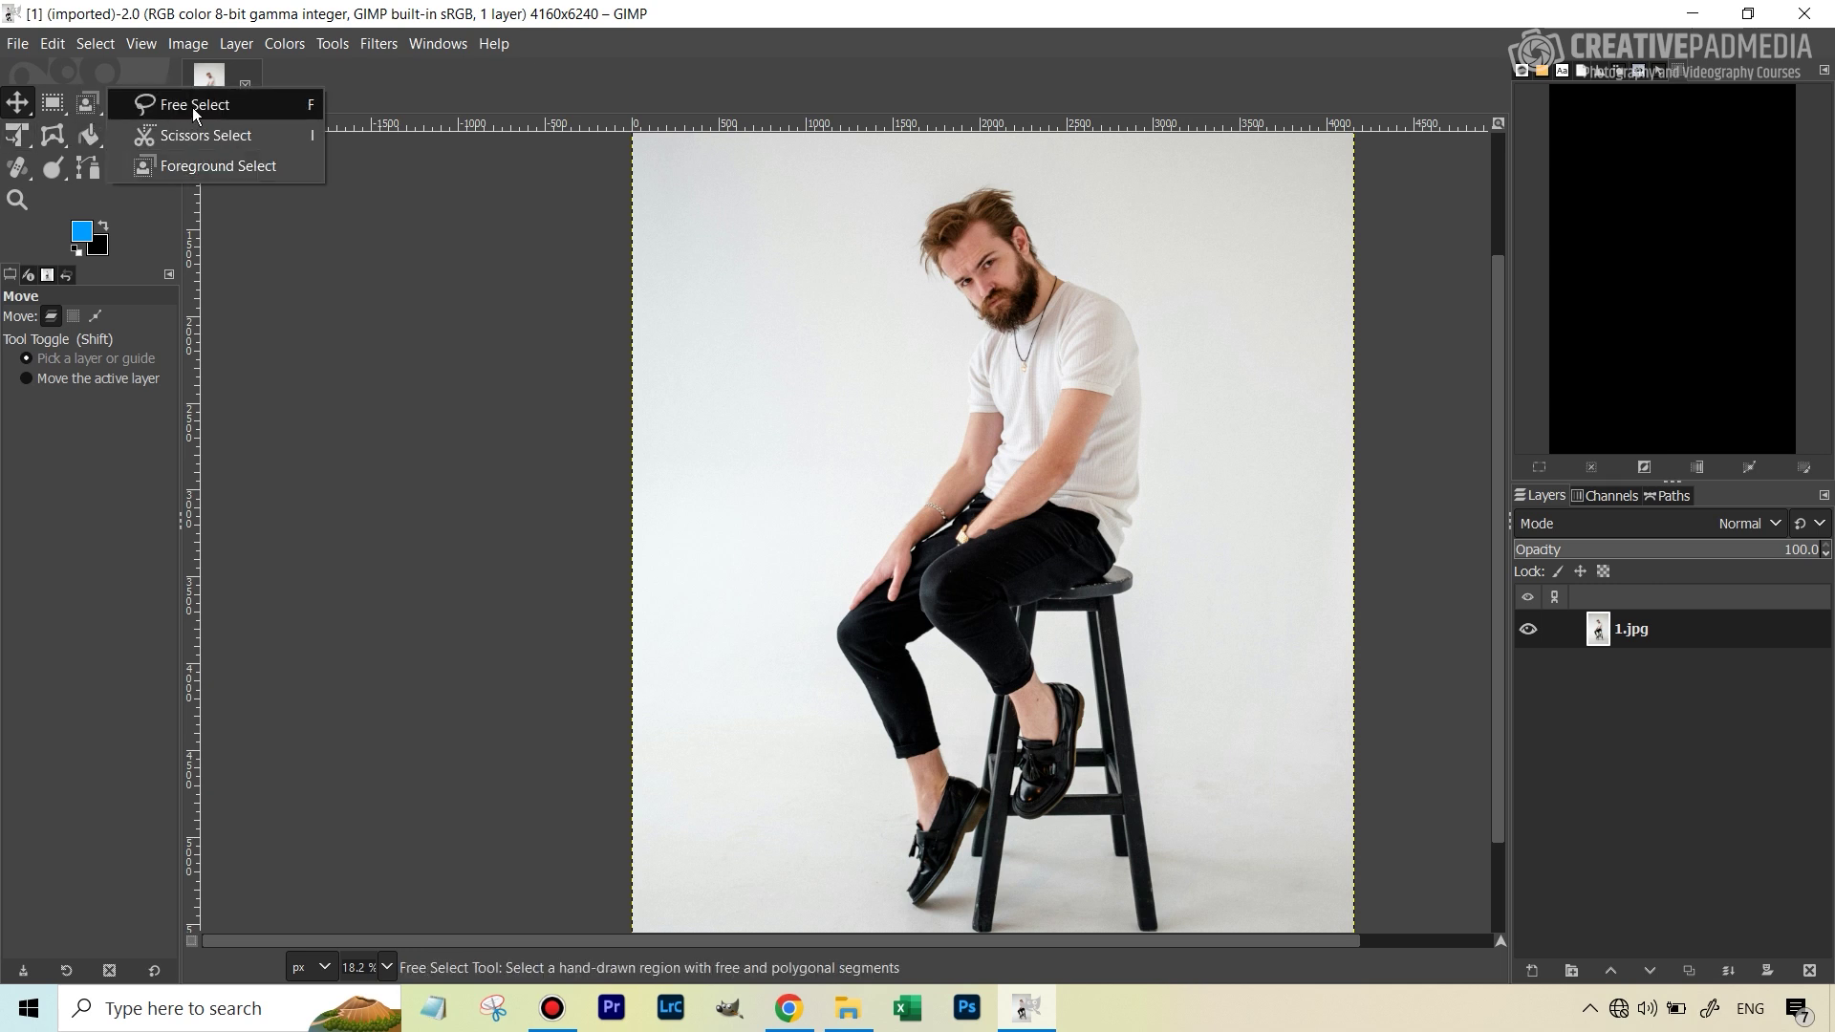
pyautogui.click(196, 105)
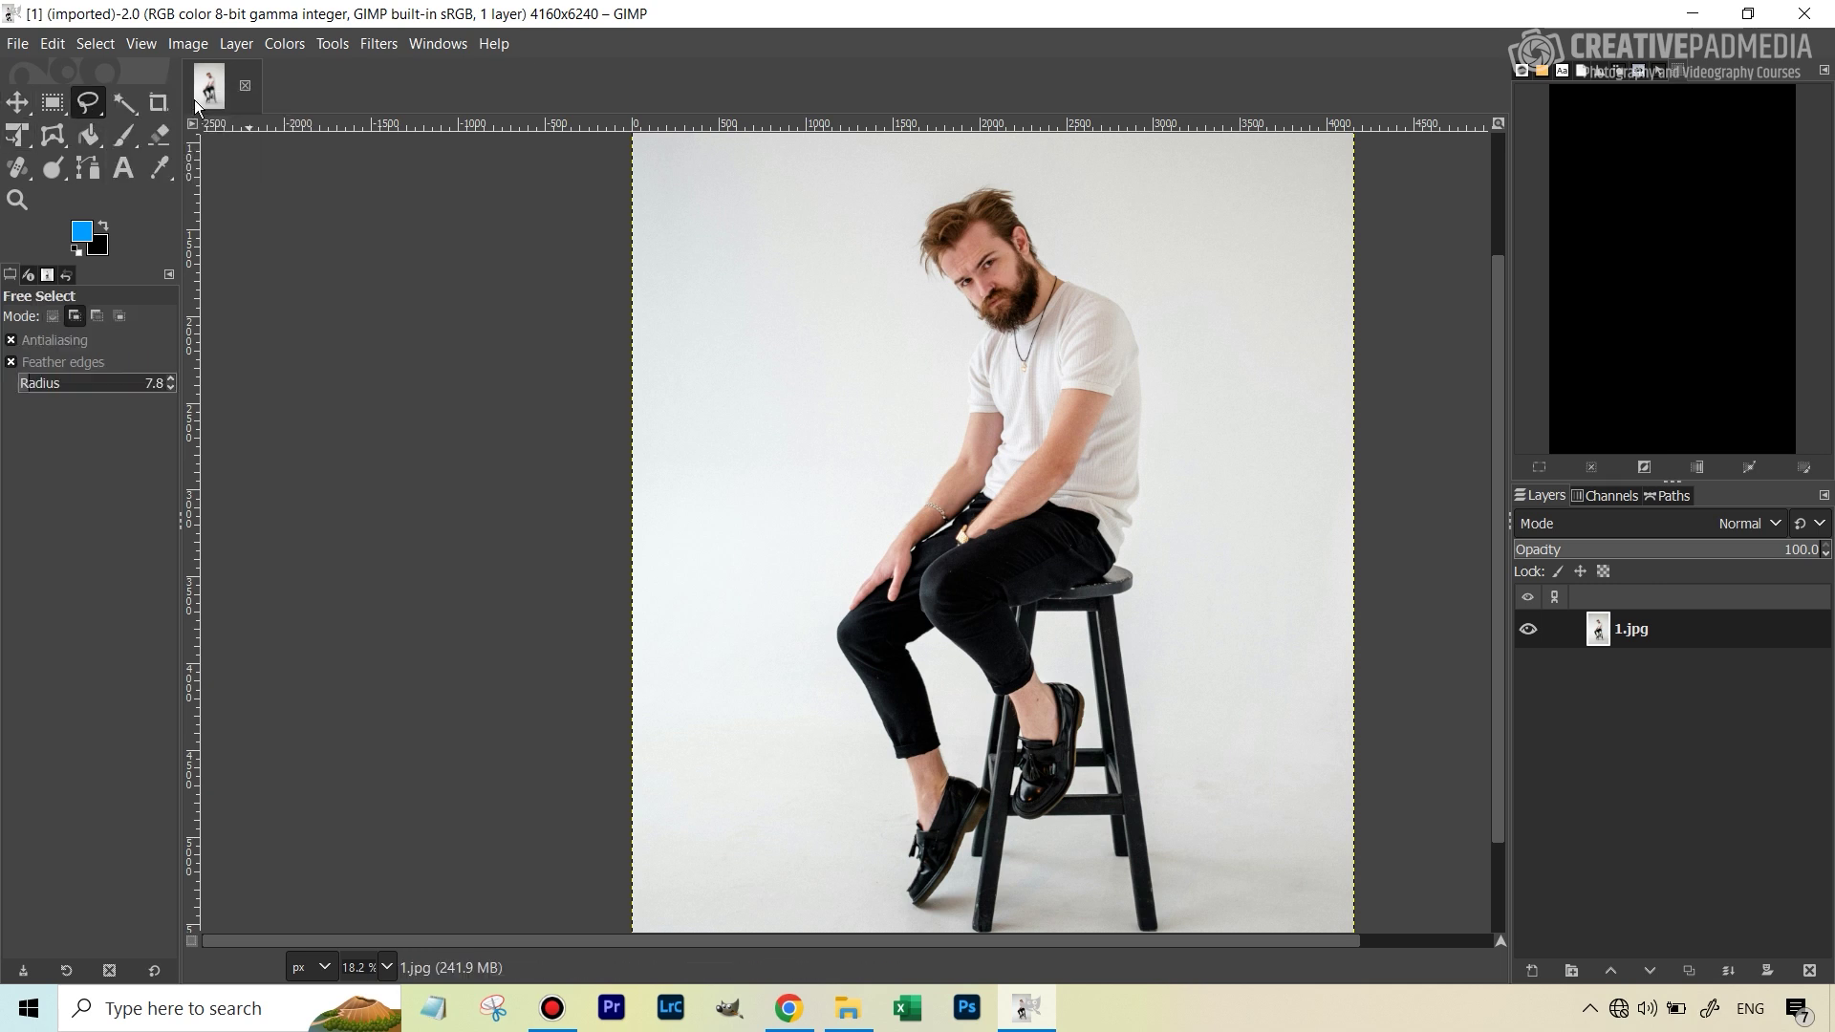
pyautogui.click(103, 111)
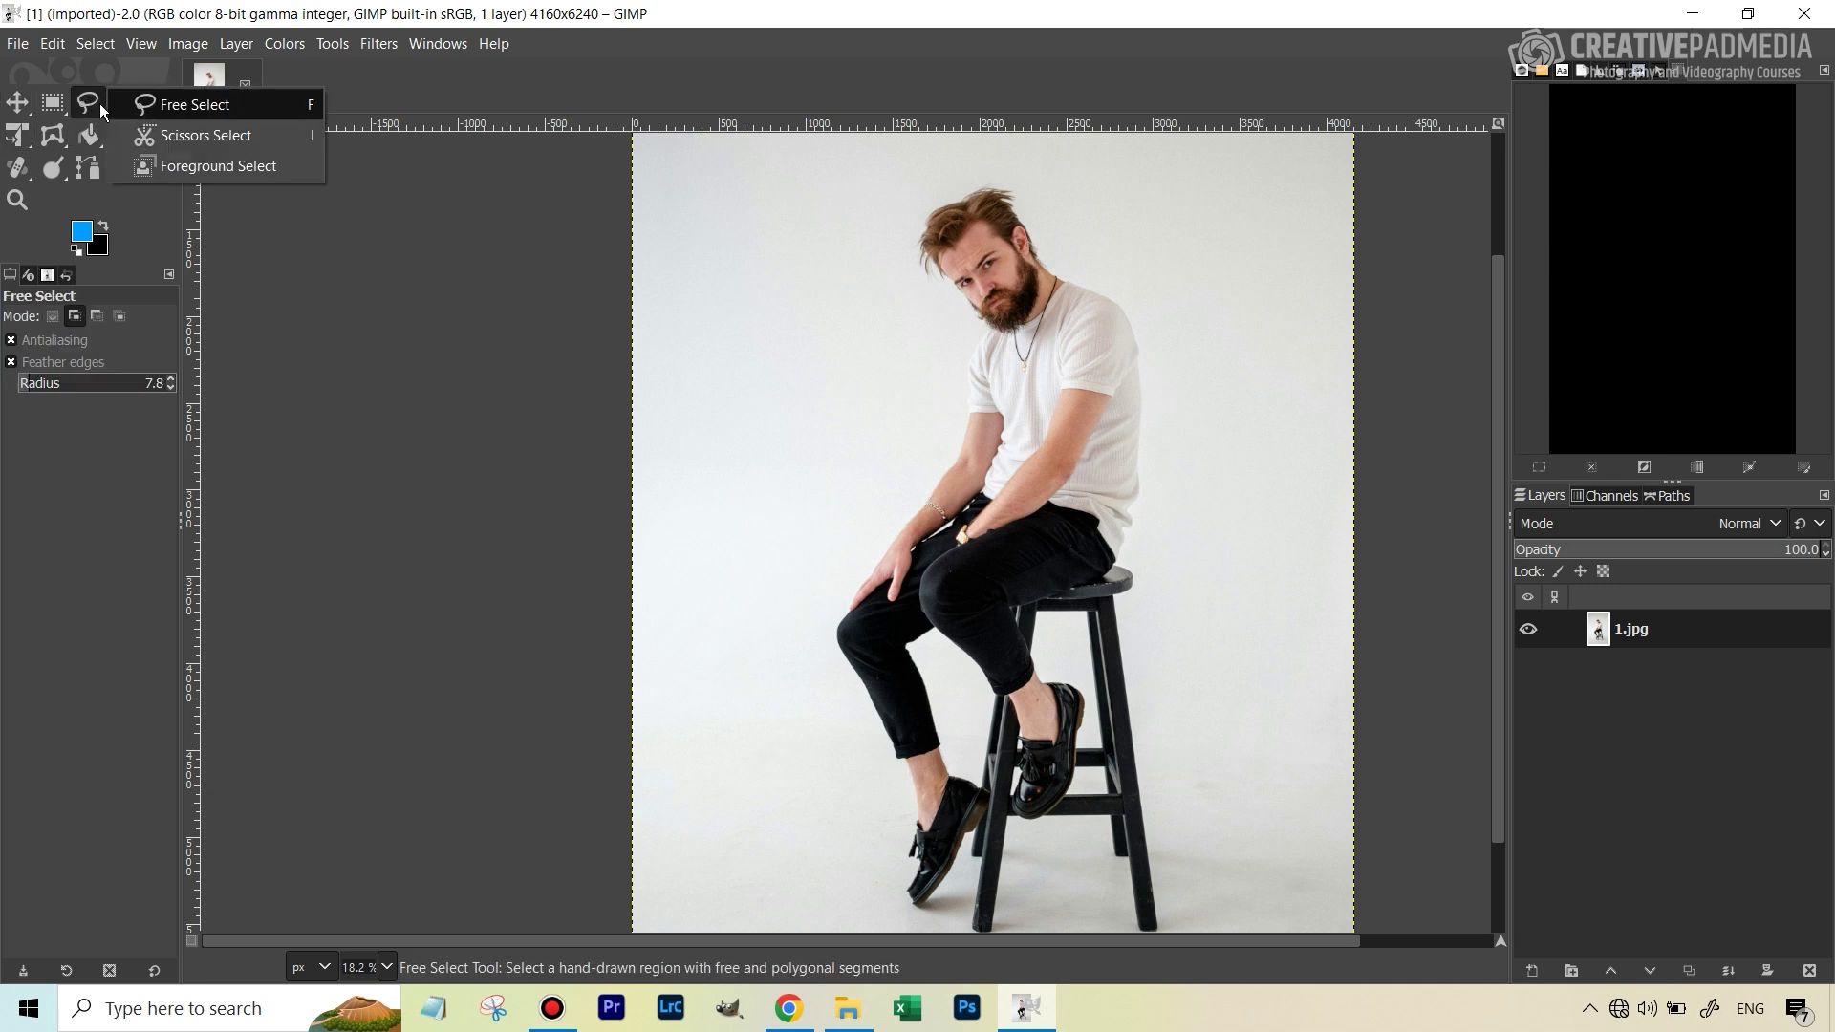
pyautogui.click(236, 169)
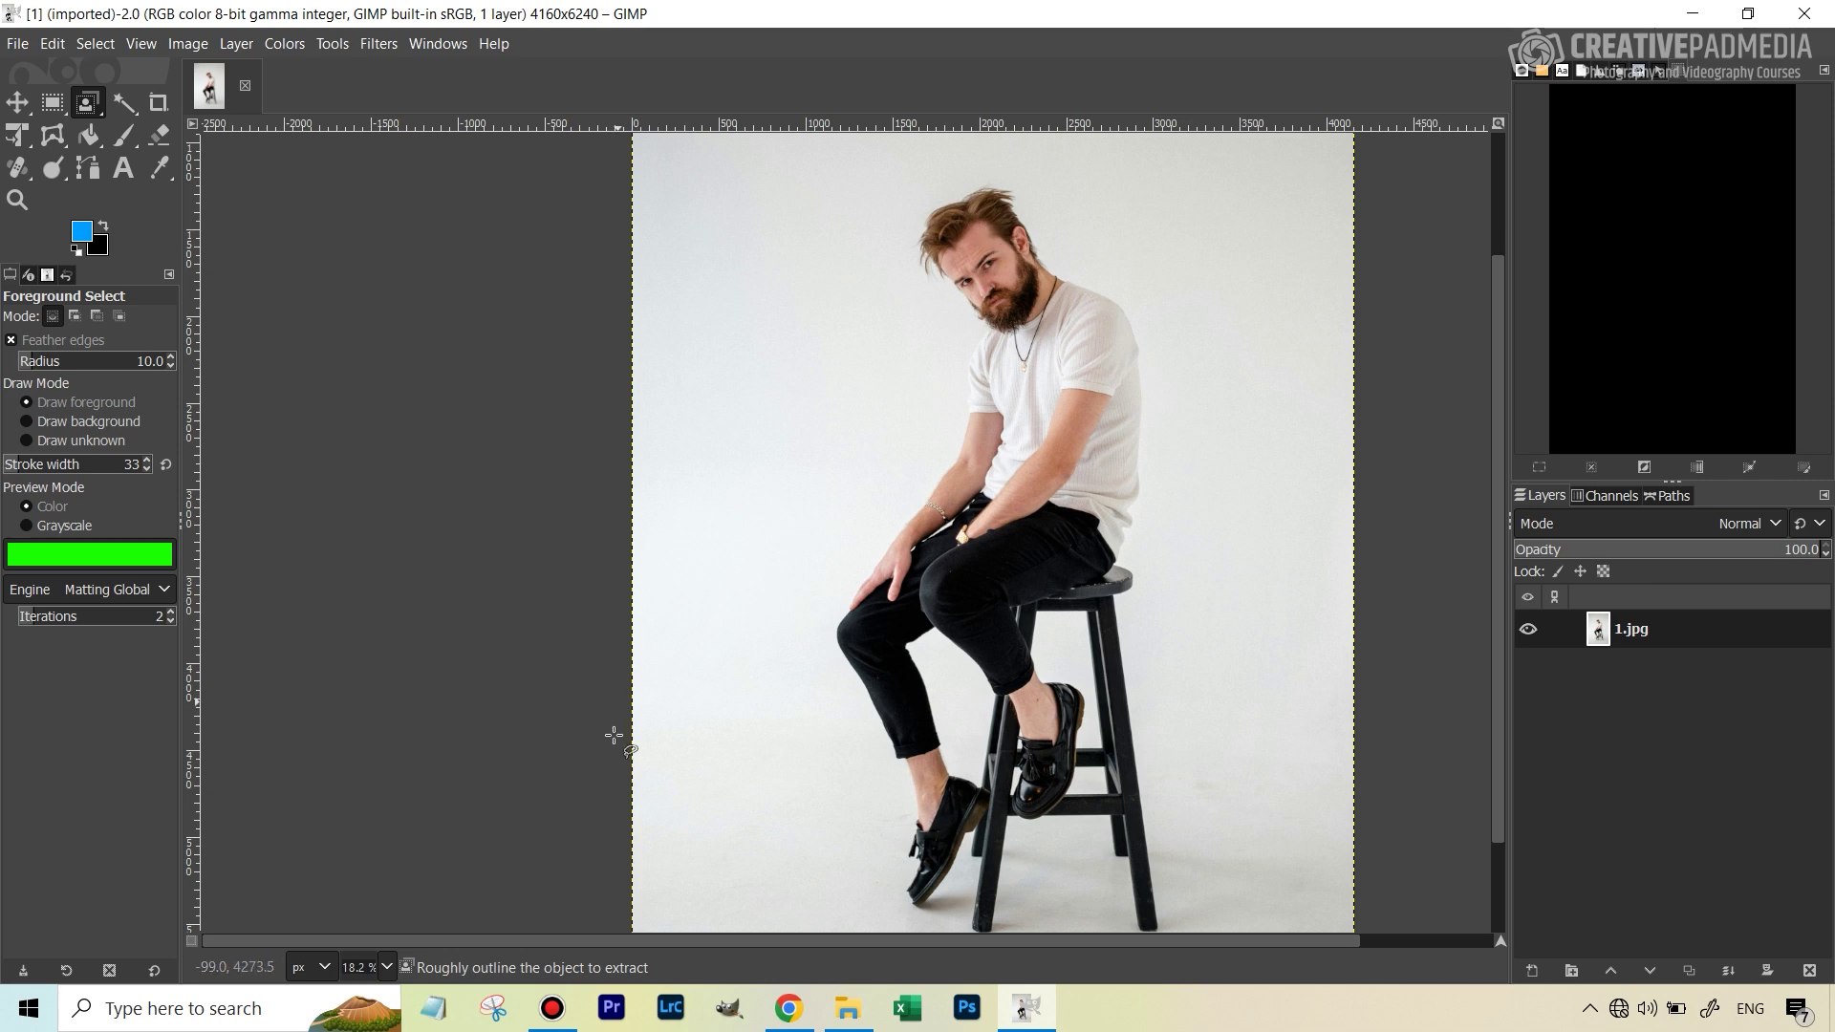
# Switch to Chrome, open Pixelcut's Background Remover from its home page and reload pixelcut.ai/background-remover
pyautogui.click(788, 1008)
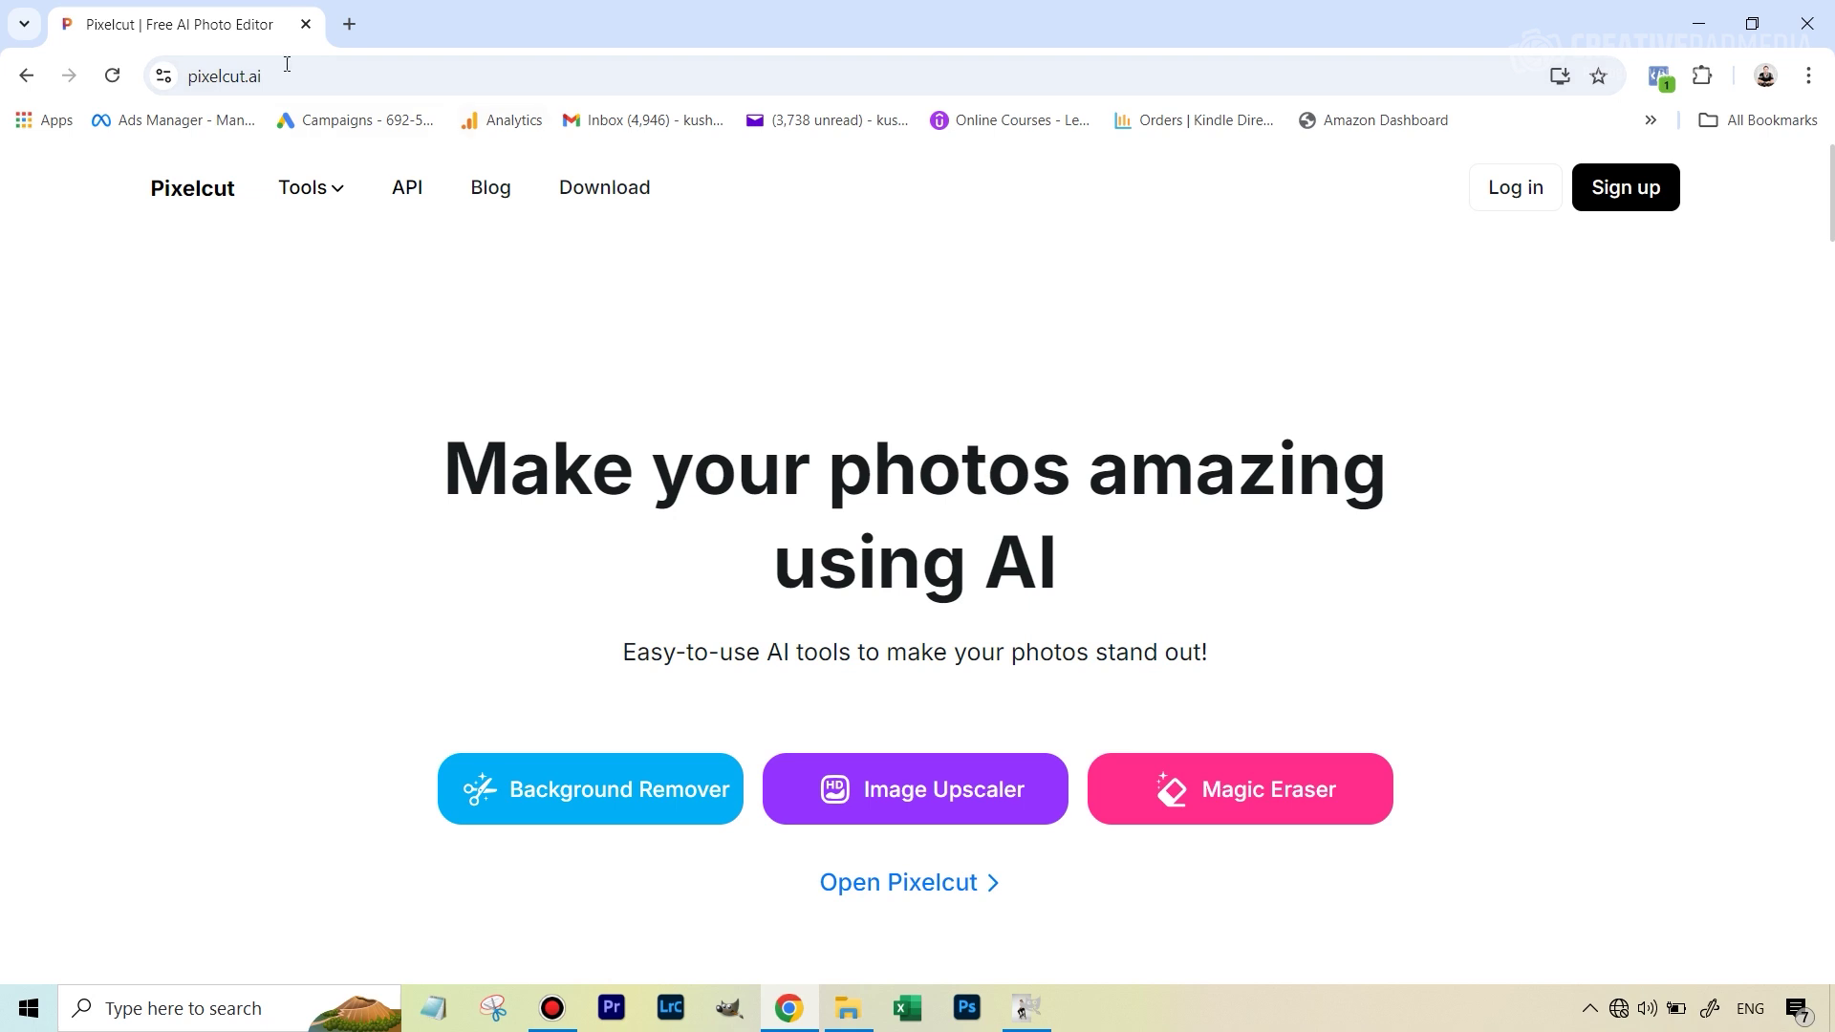
pyautogui.click(584, 767)
pyautogui.click(461, 73)
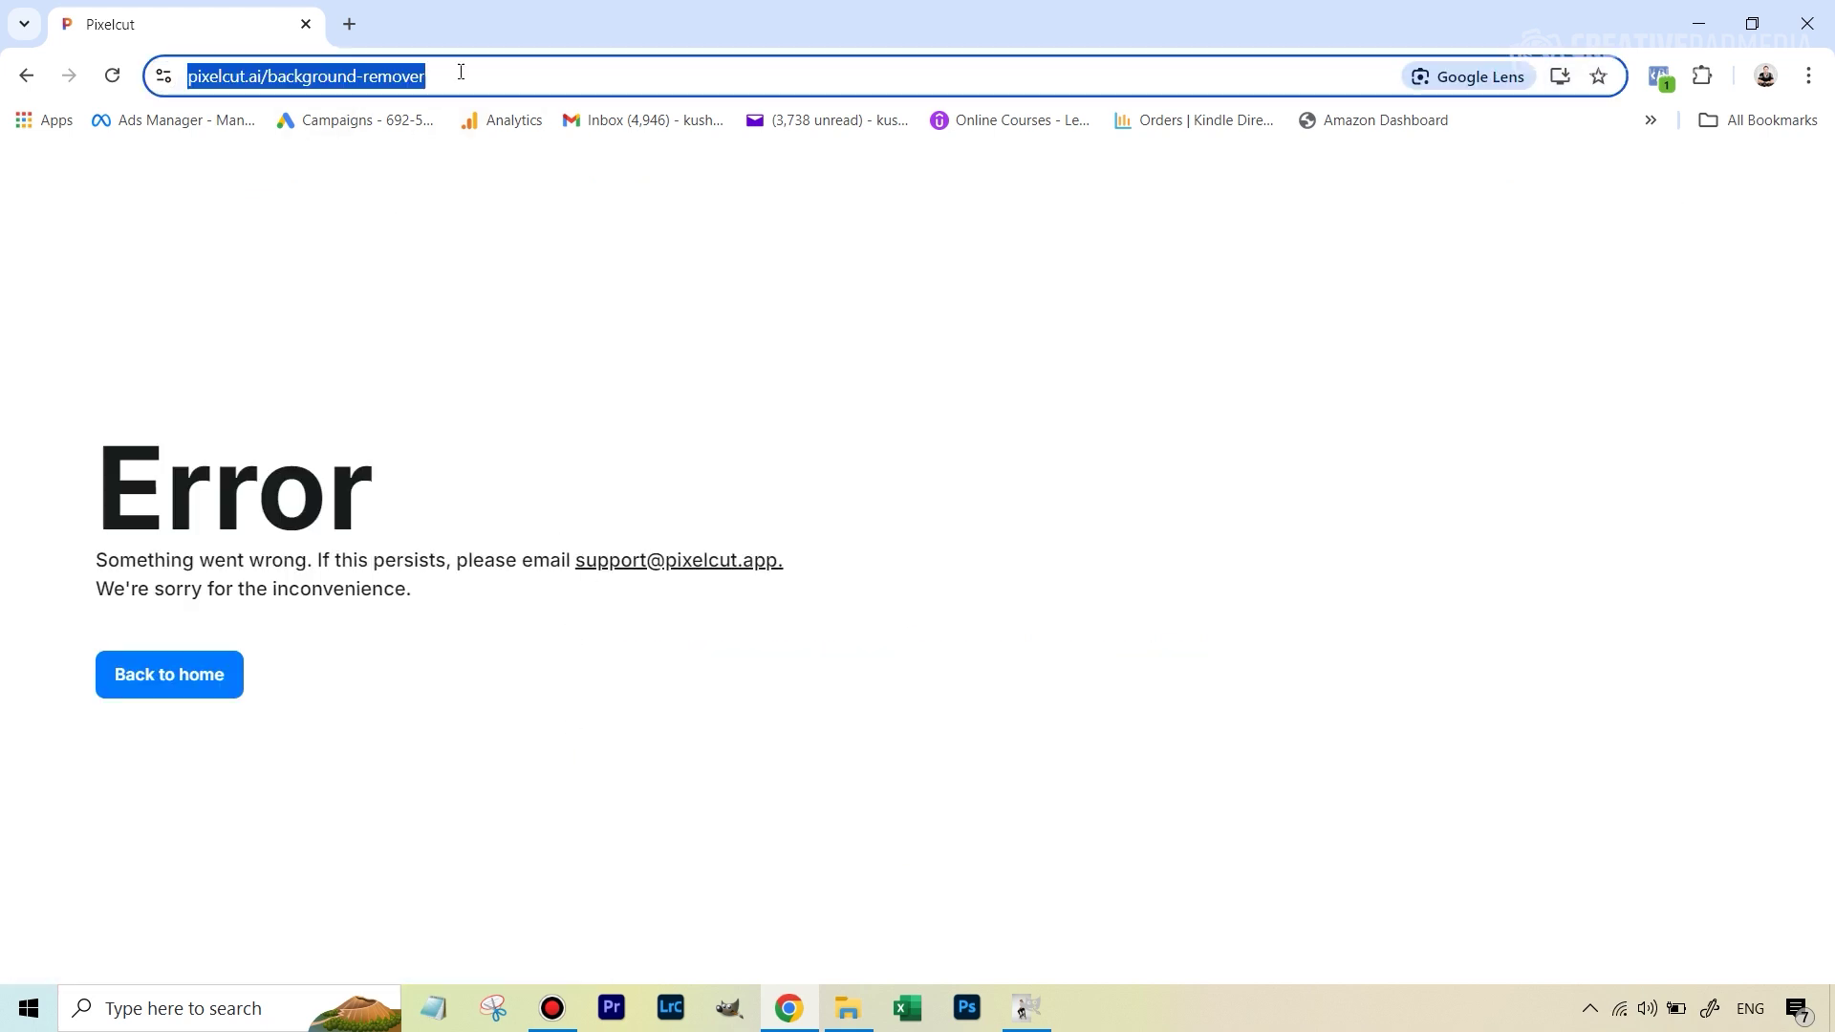
pyautogui.press('Return')
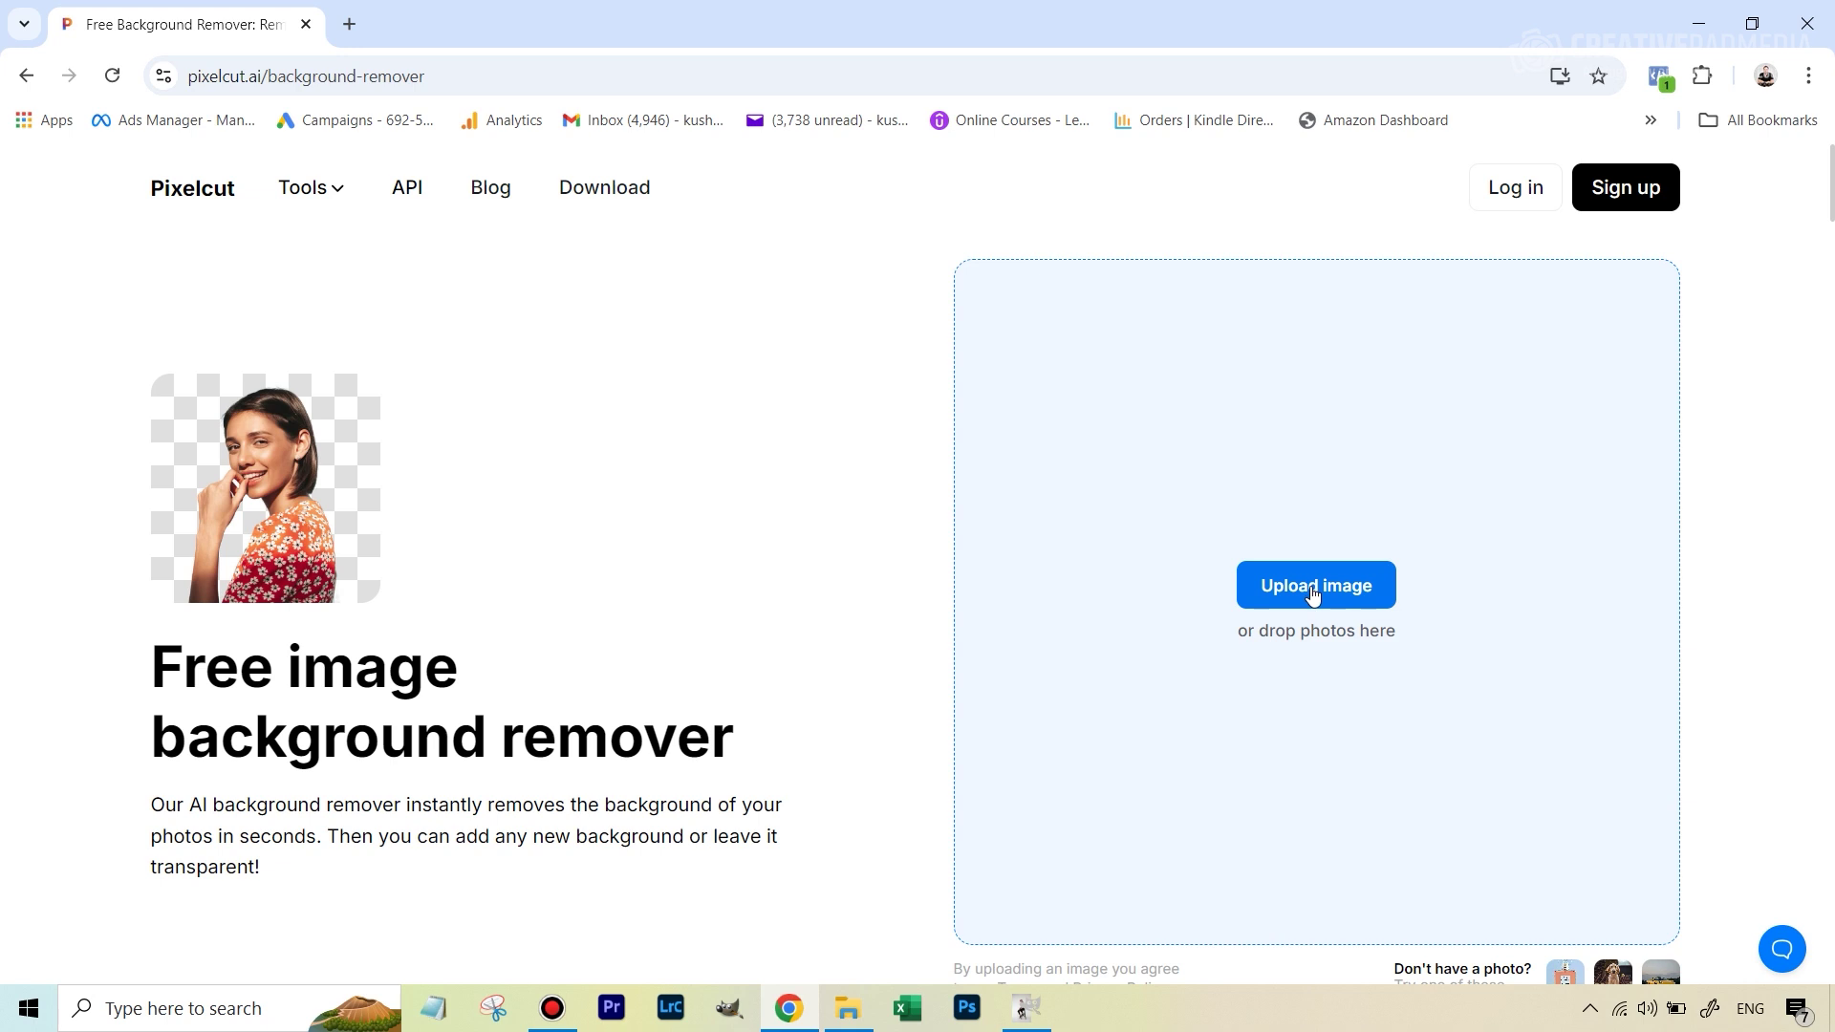
# Upload image 1 from the GIMP Tutorial folder to Pixelcut to remove its background
pyautogui.click(1313, 593)
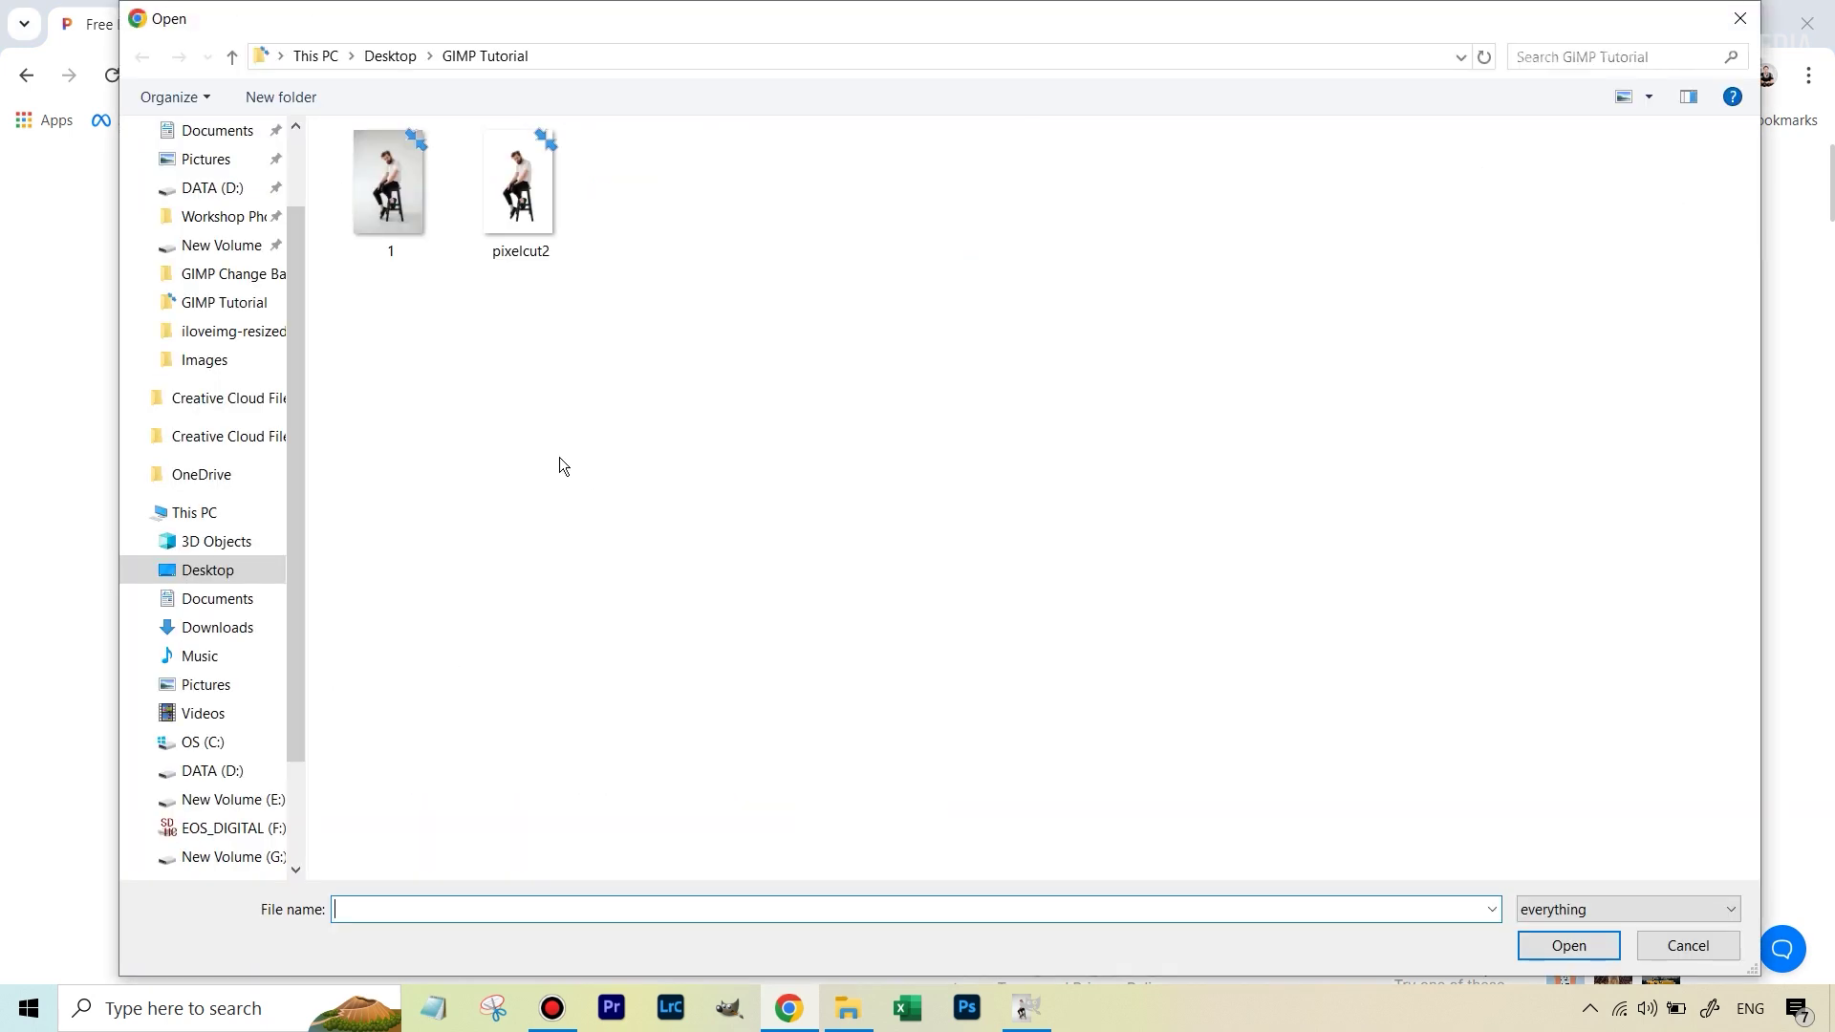
pyautogui.doubleClick(382, 205)
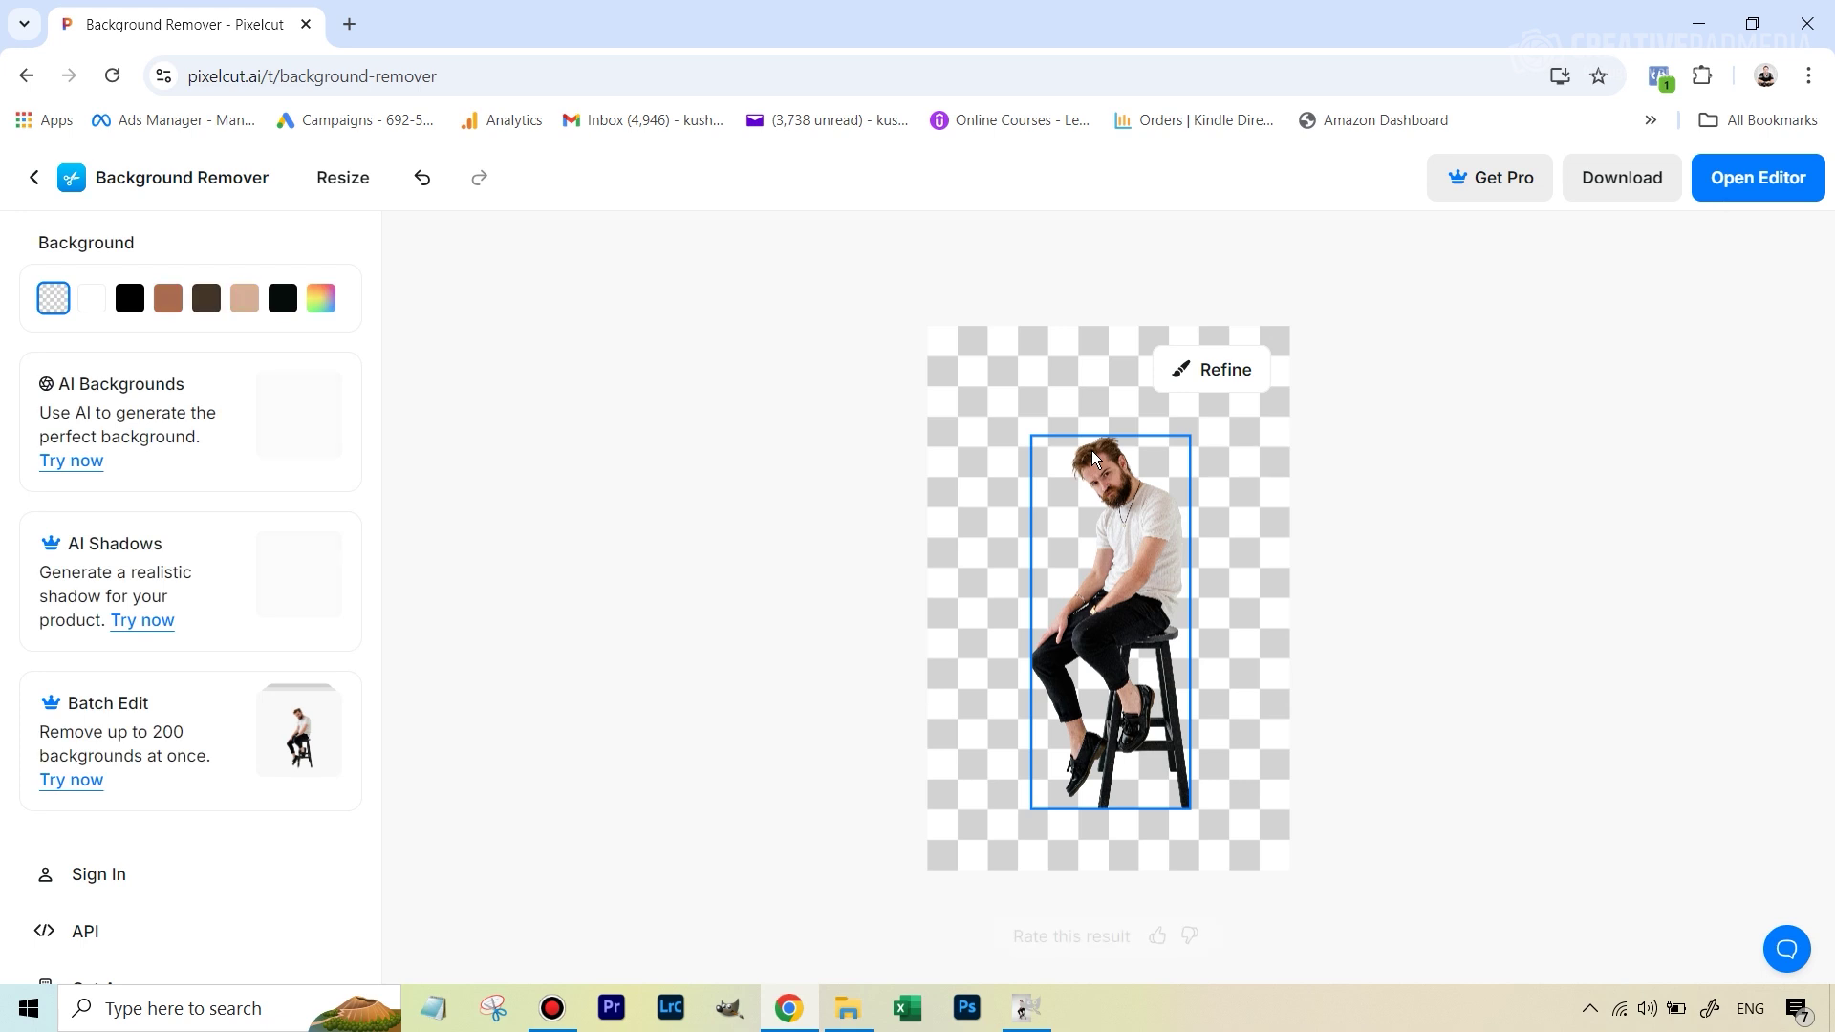
pyautogui.click(1374, 537)
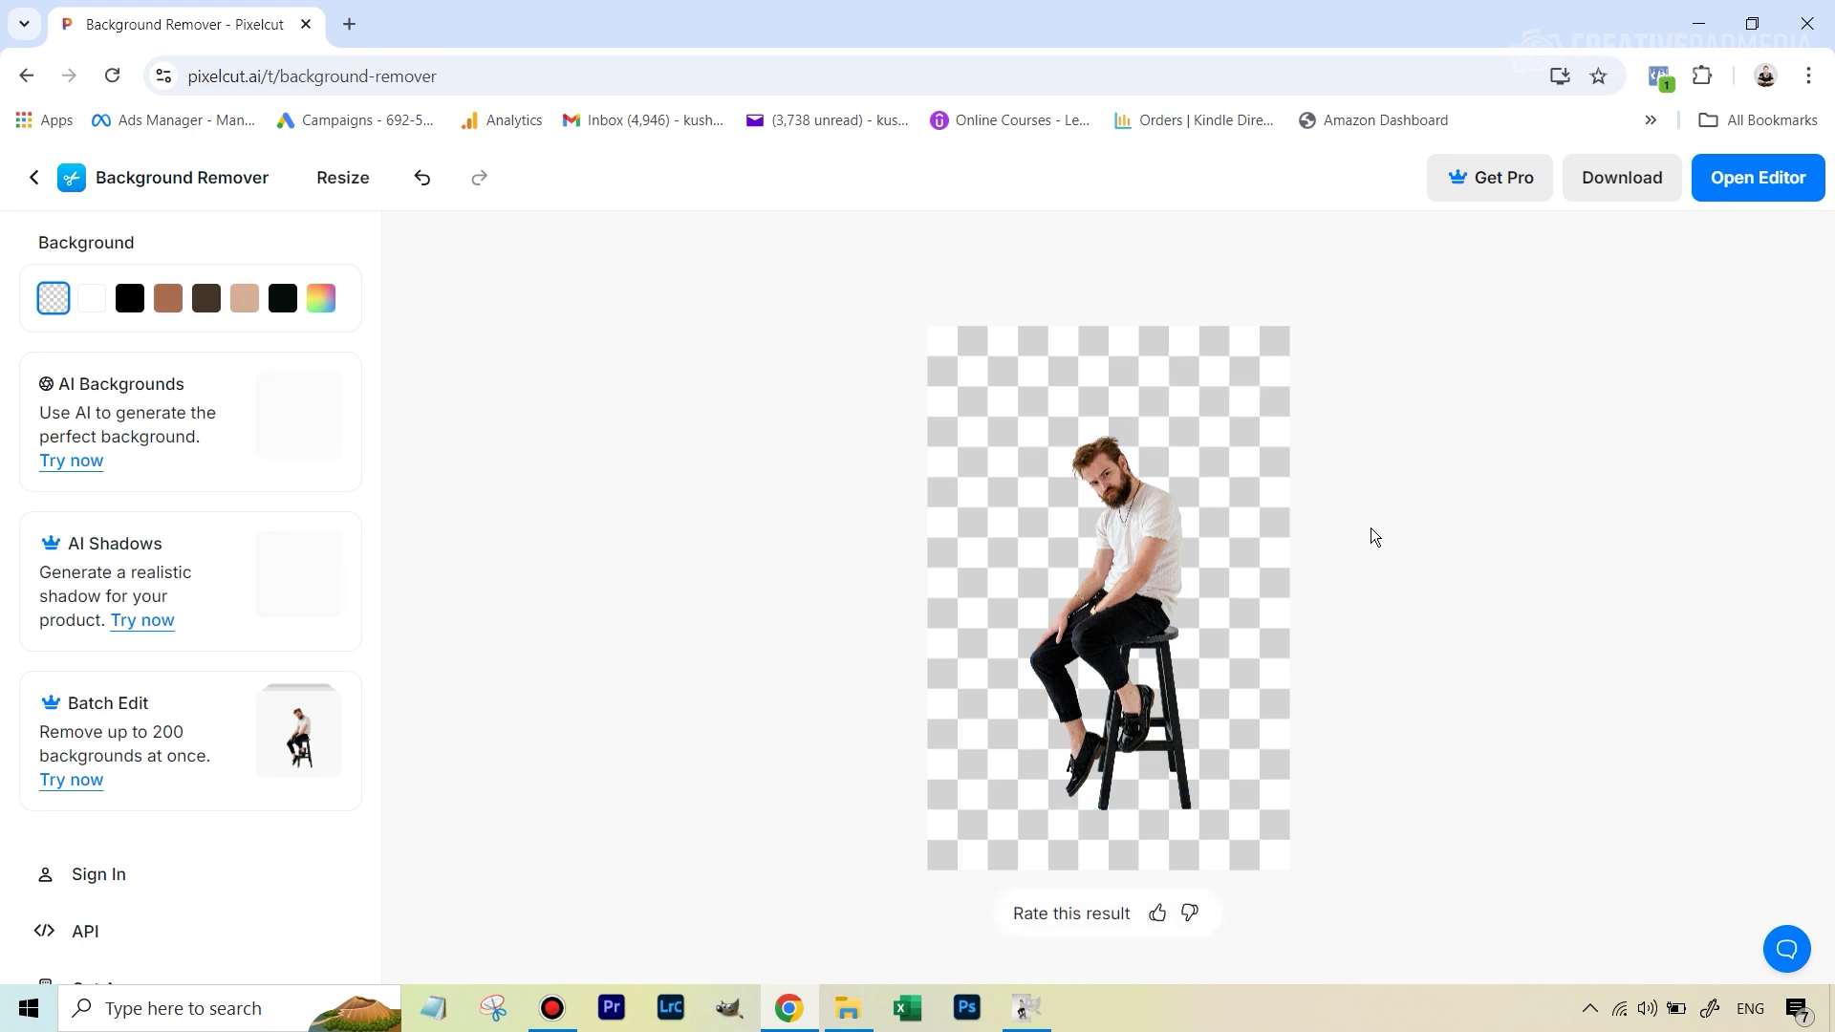
pyautogui.click(1137, 521)
pyautogui.moveTo(958, 364)
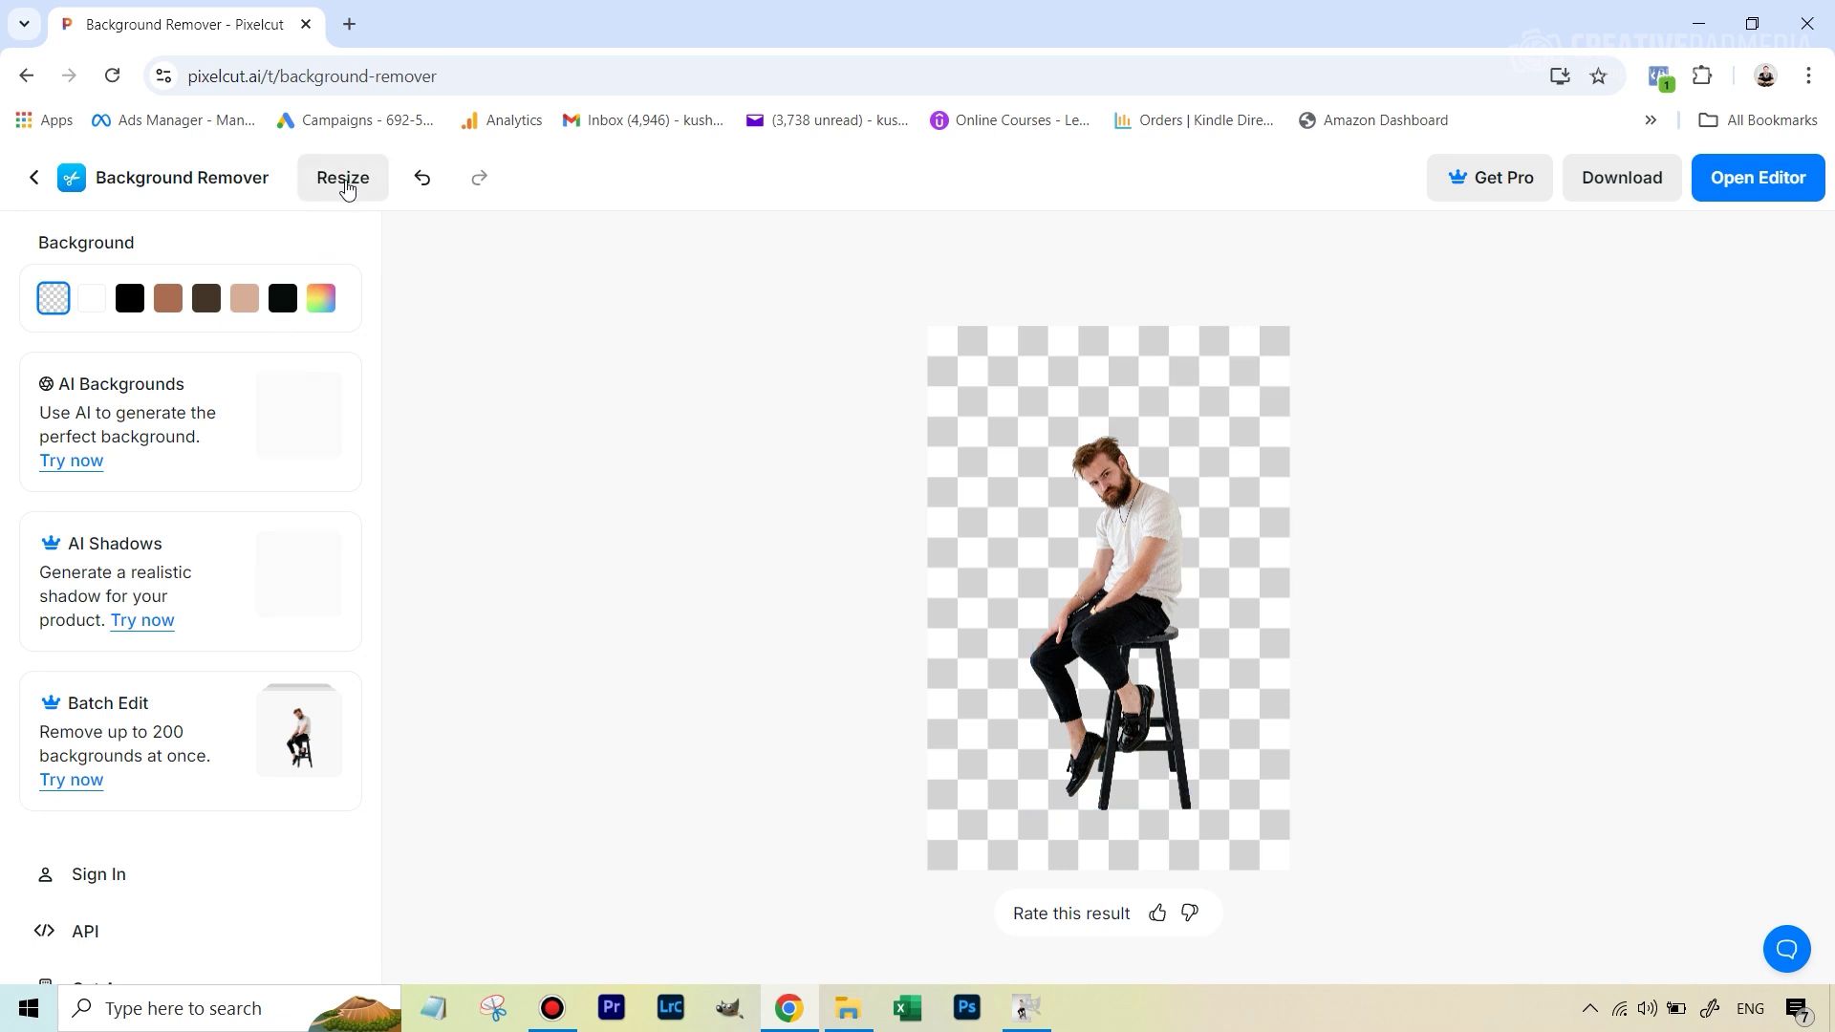
# Open the cutout's resize options and look up the pixel dimensions of original image 1 in its File Explorer properties
pyautogui.click(346, 184)
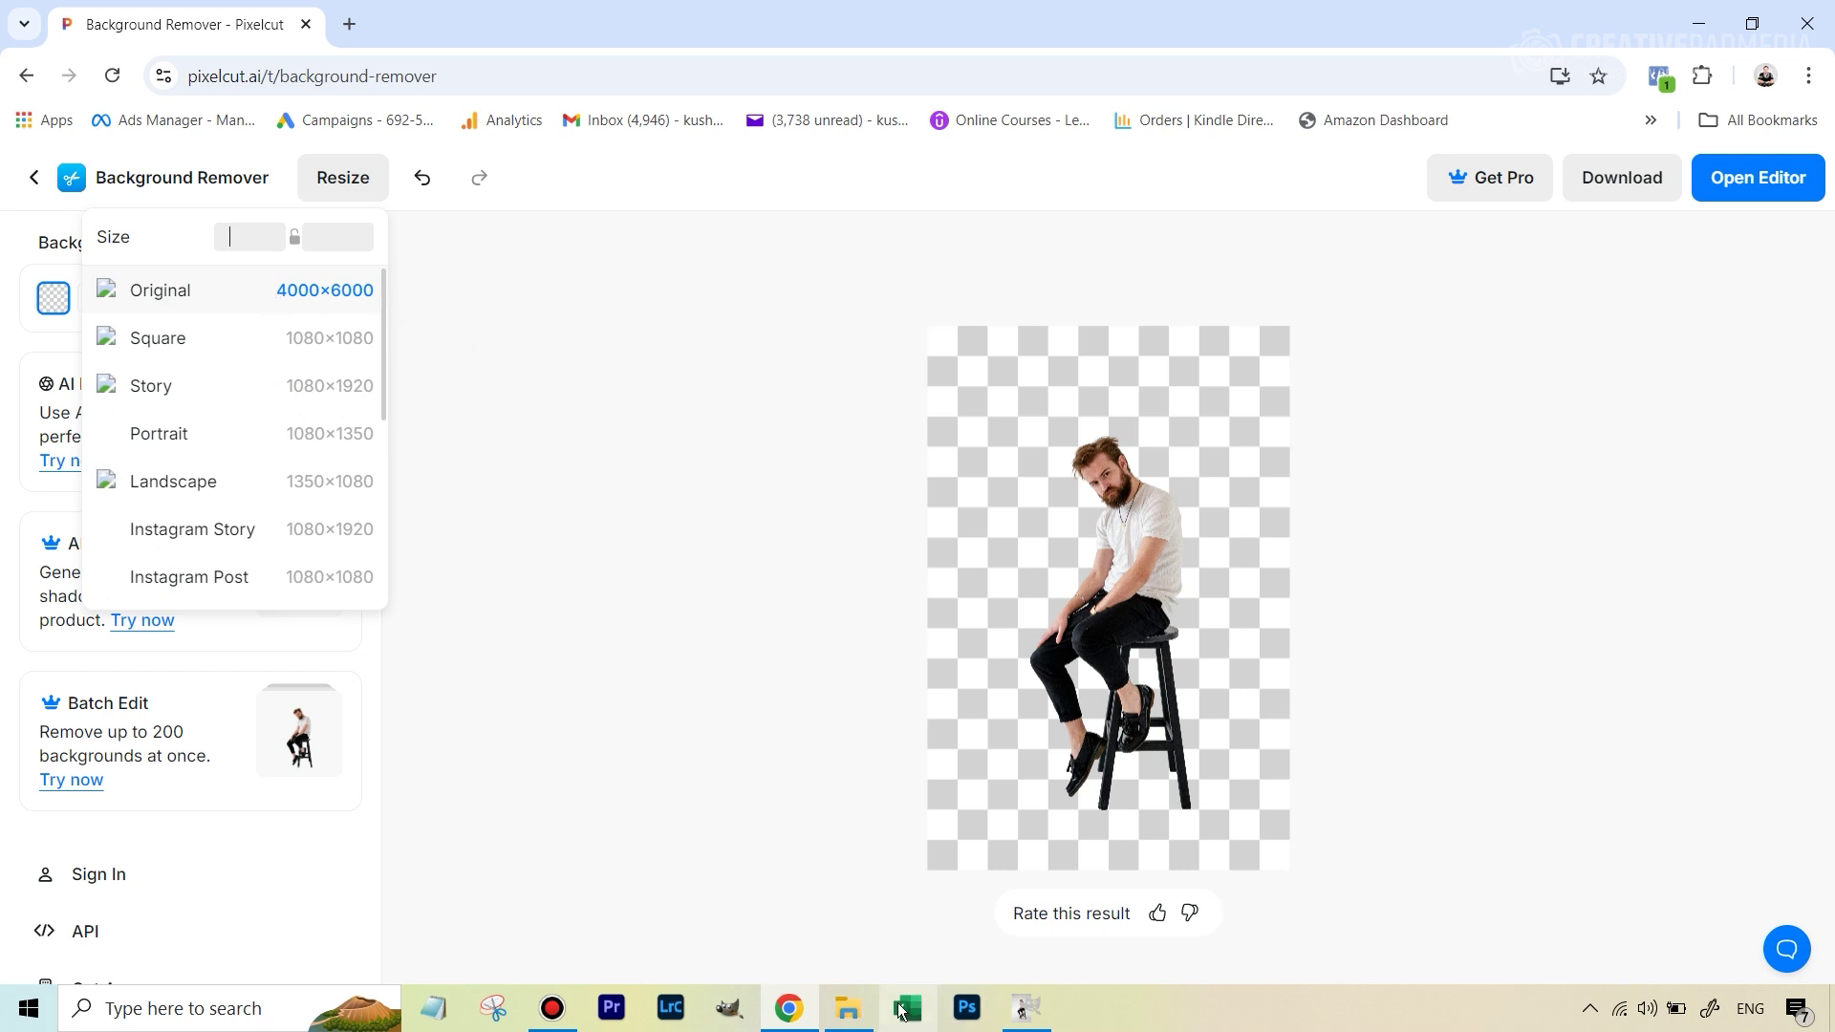
pyautogui.click(847, 1009)
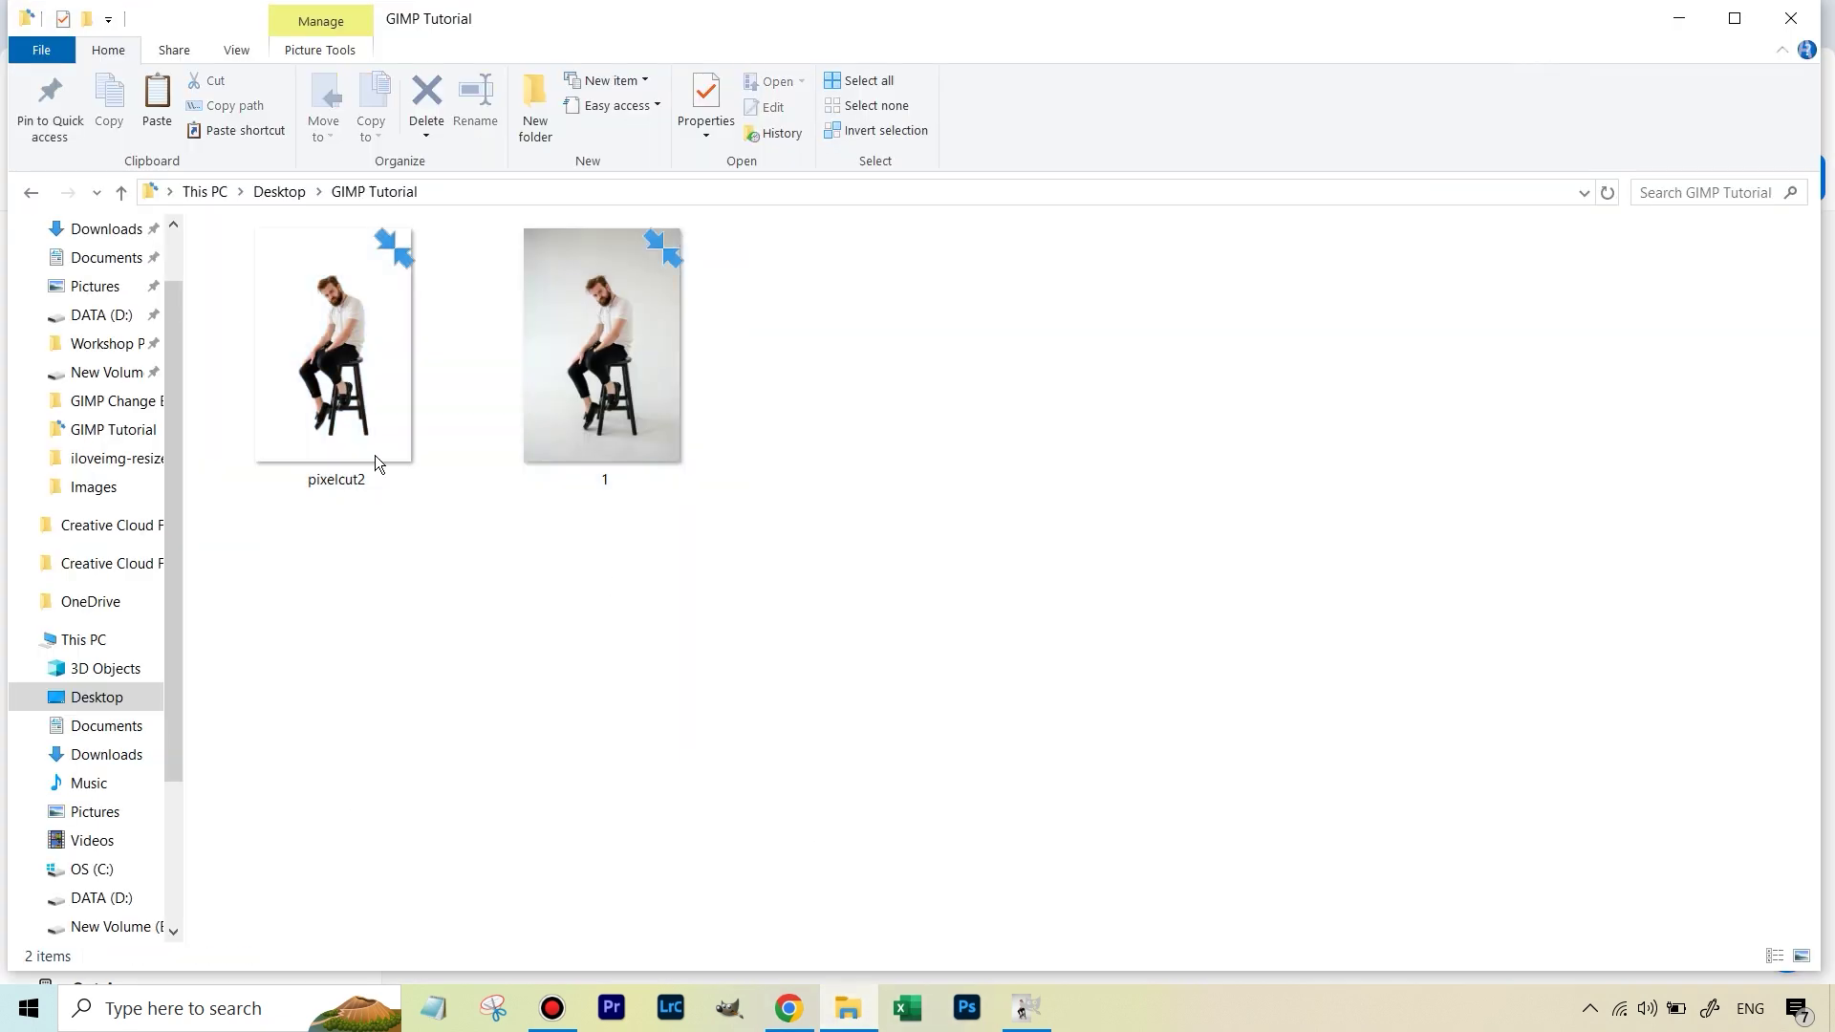
pyautogui.click(588, 272)
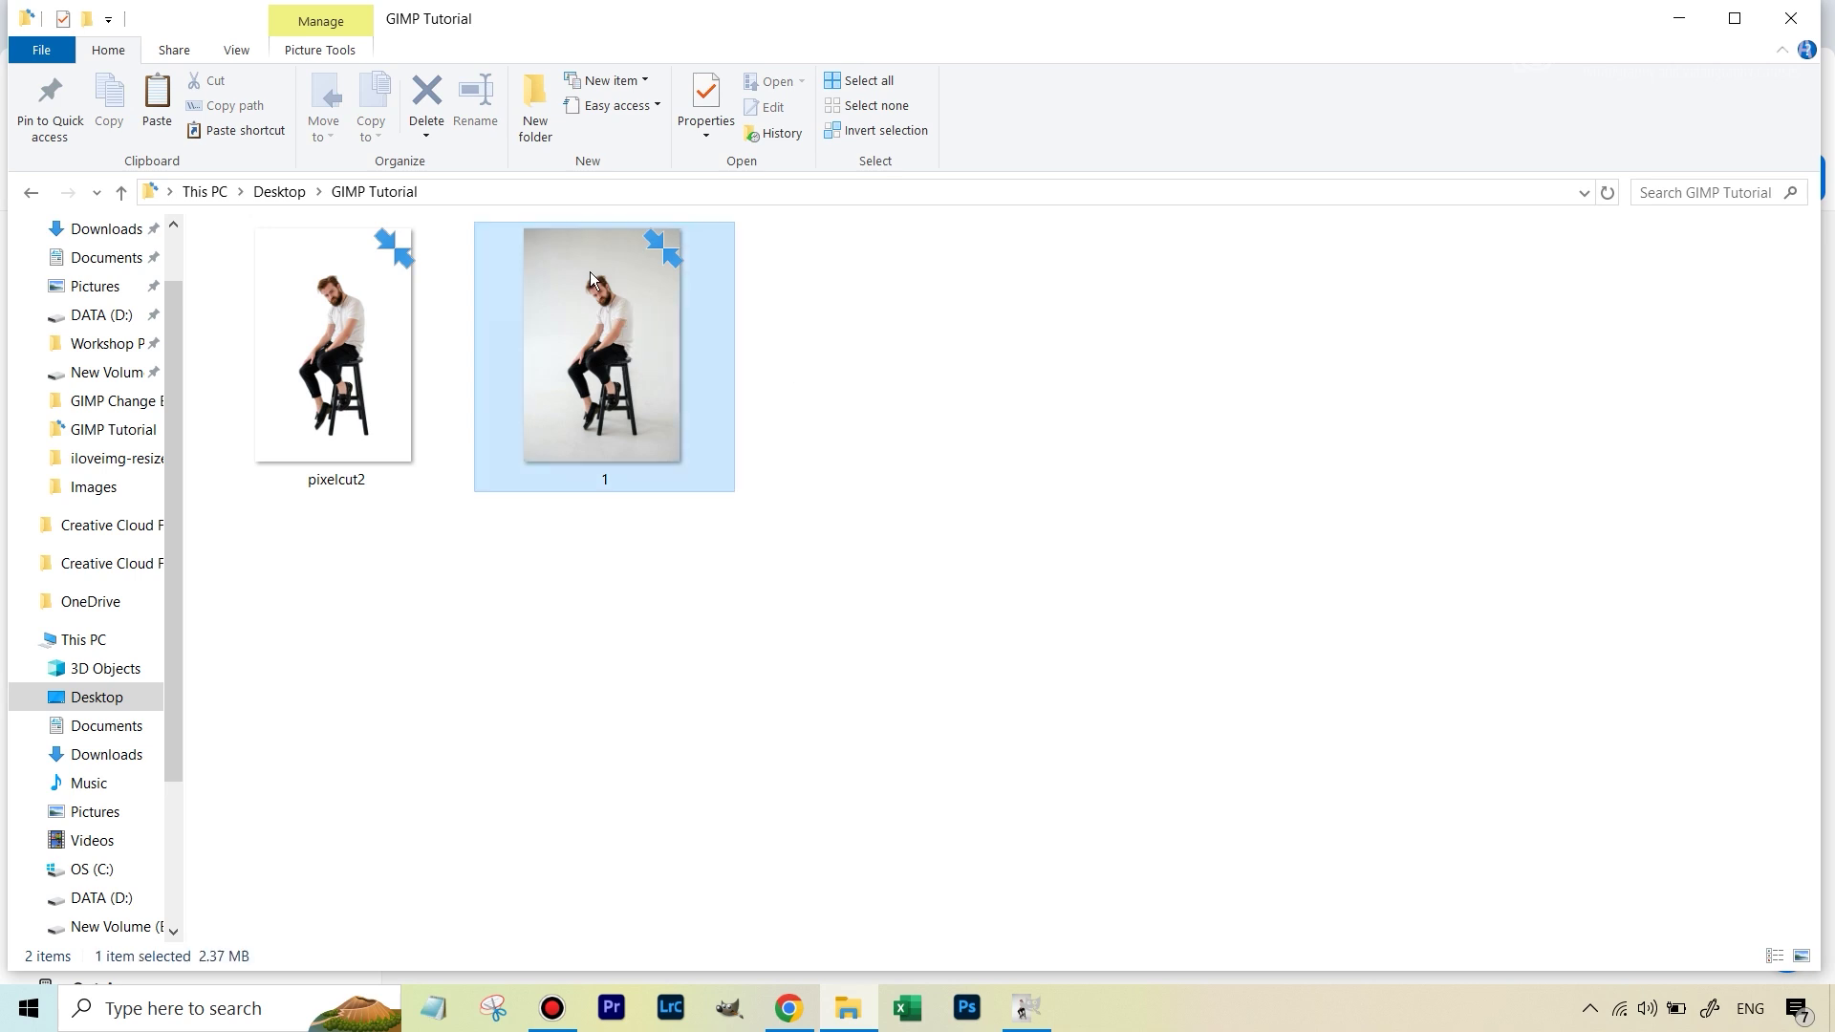
pyautogui.rightClick(589, 272)
pyautogui.click(709, 877)
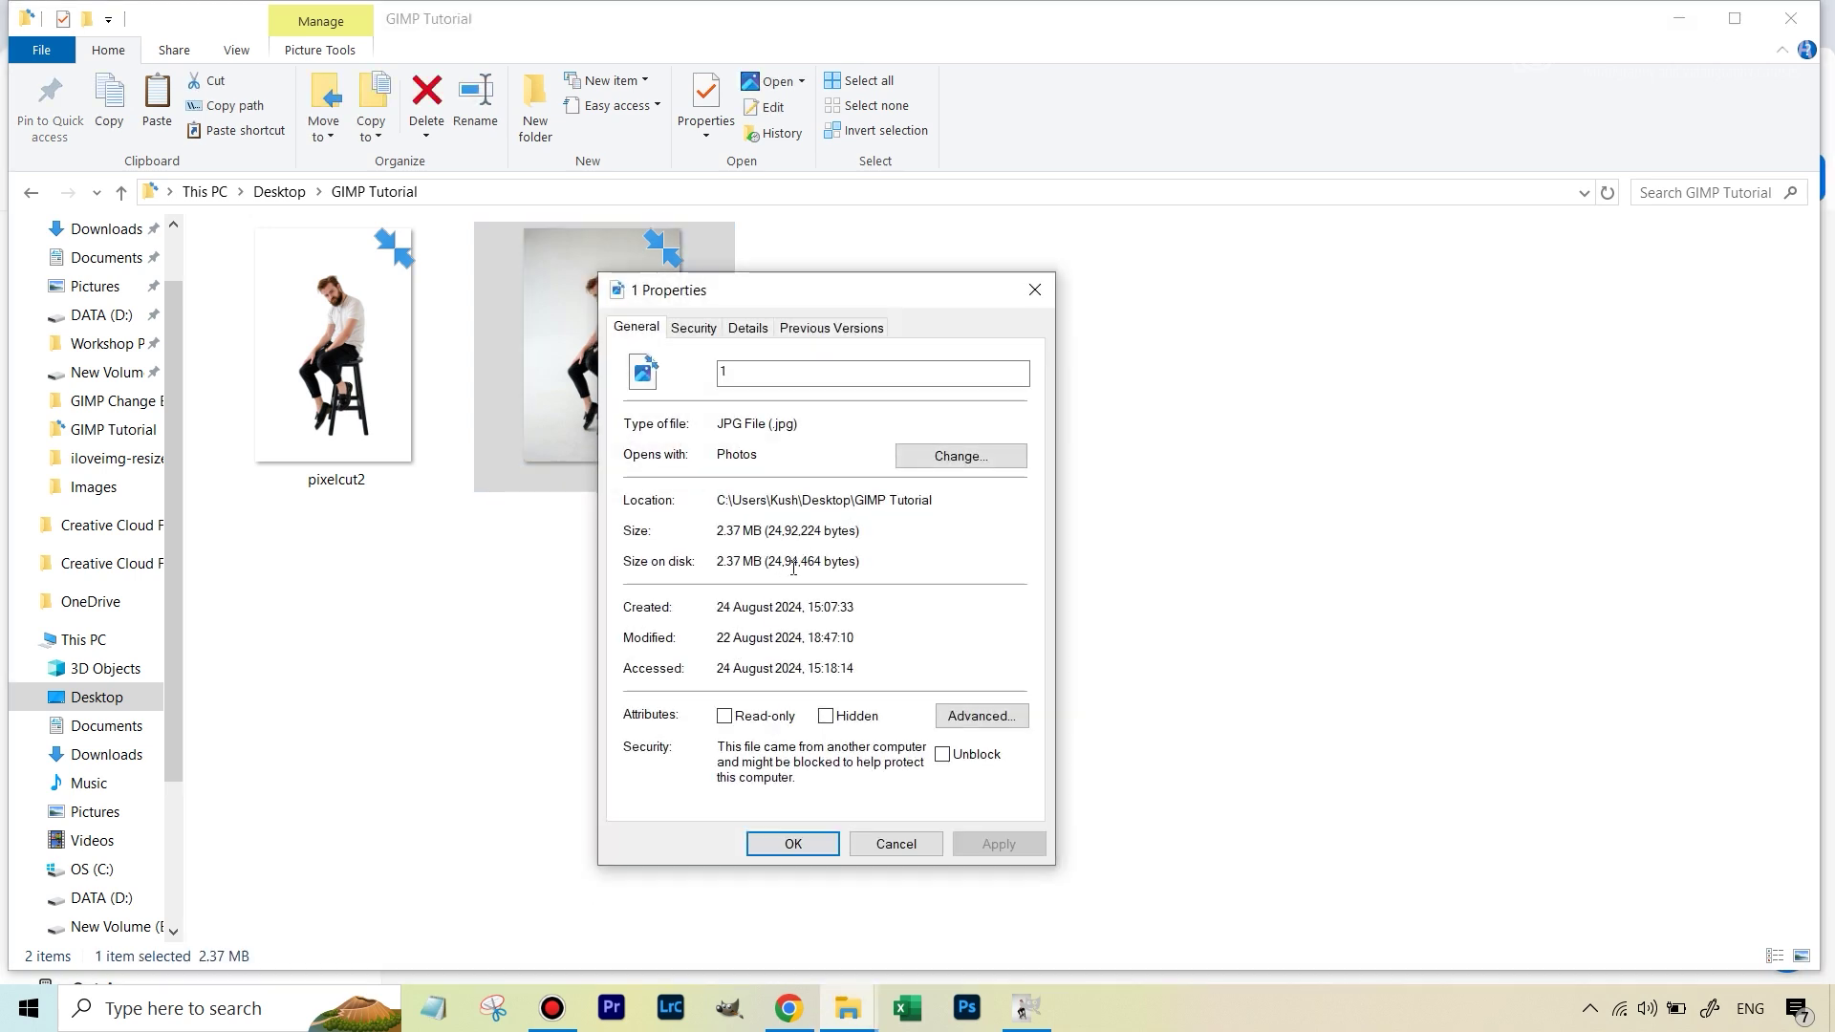
pyautogui.click(759, 327)
pyautogui.scroll(-4, 887, 594)
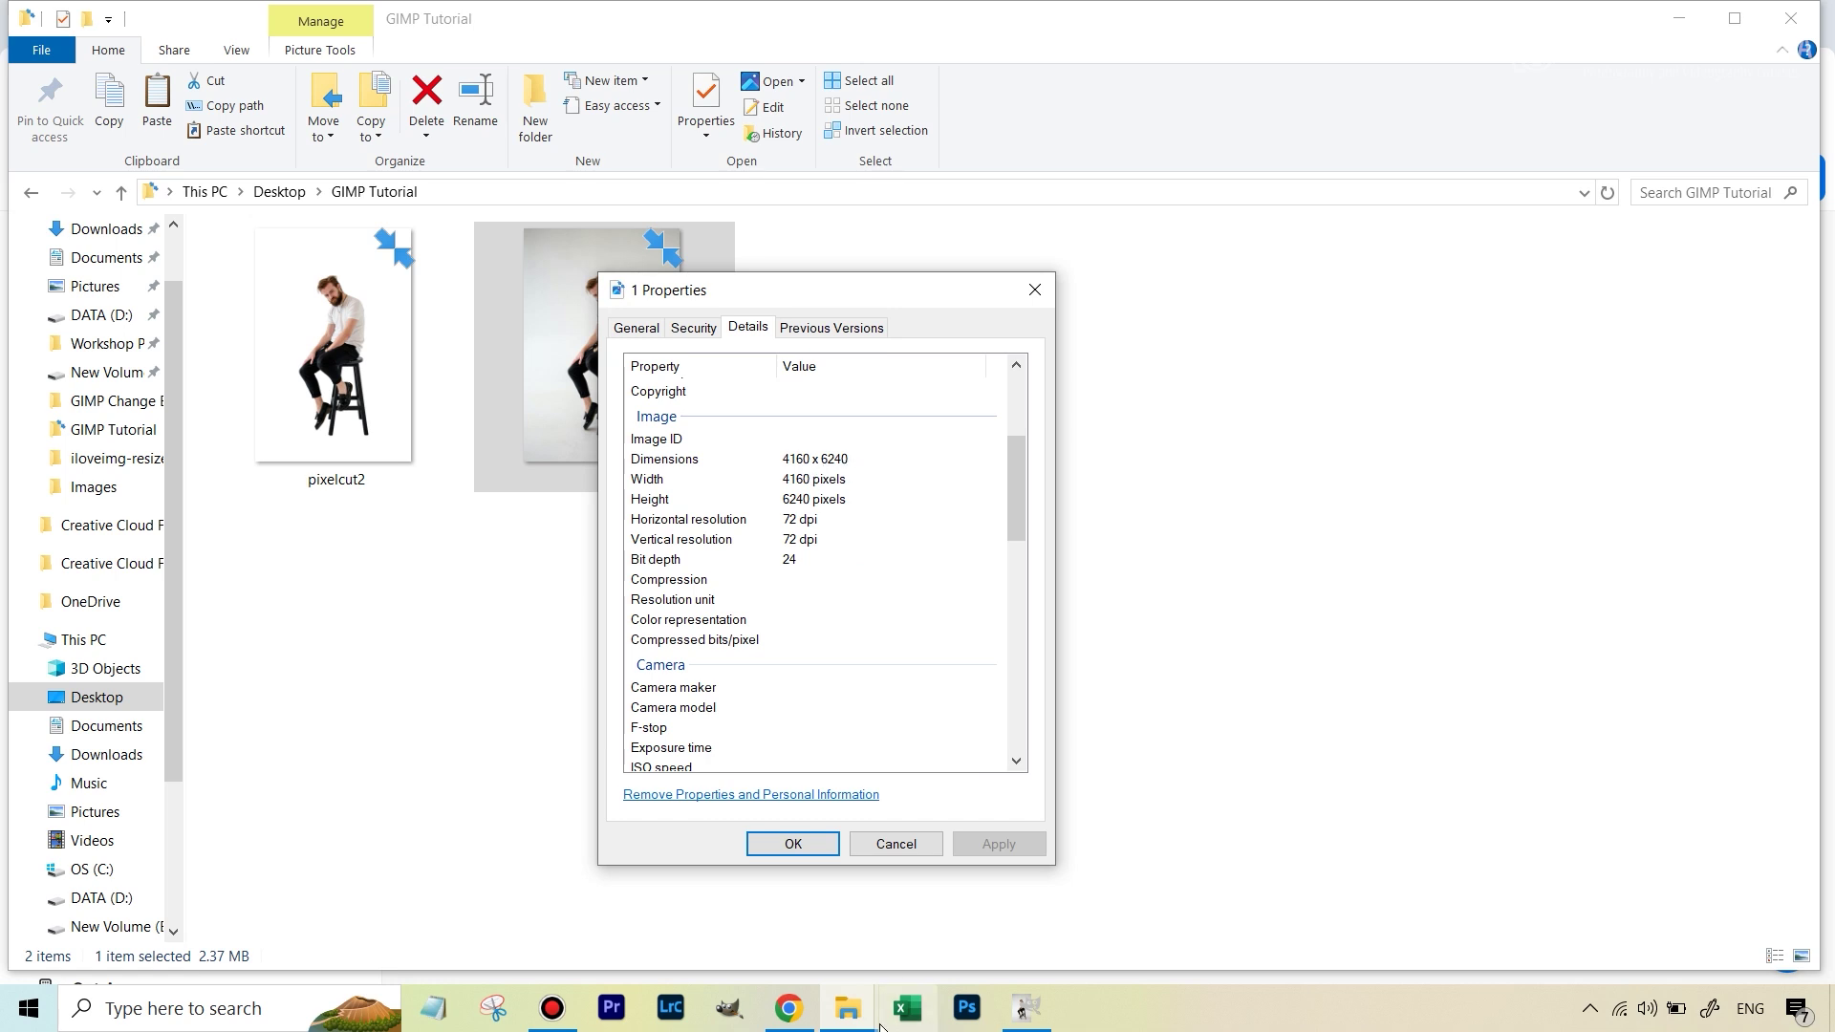
# Back in Chrome, set the cutout's size to 4160 × 6240 in Pixelcut and download the image
pyautogui.click(788, 1008)
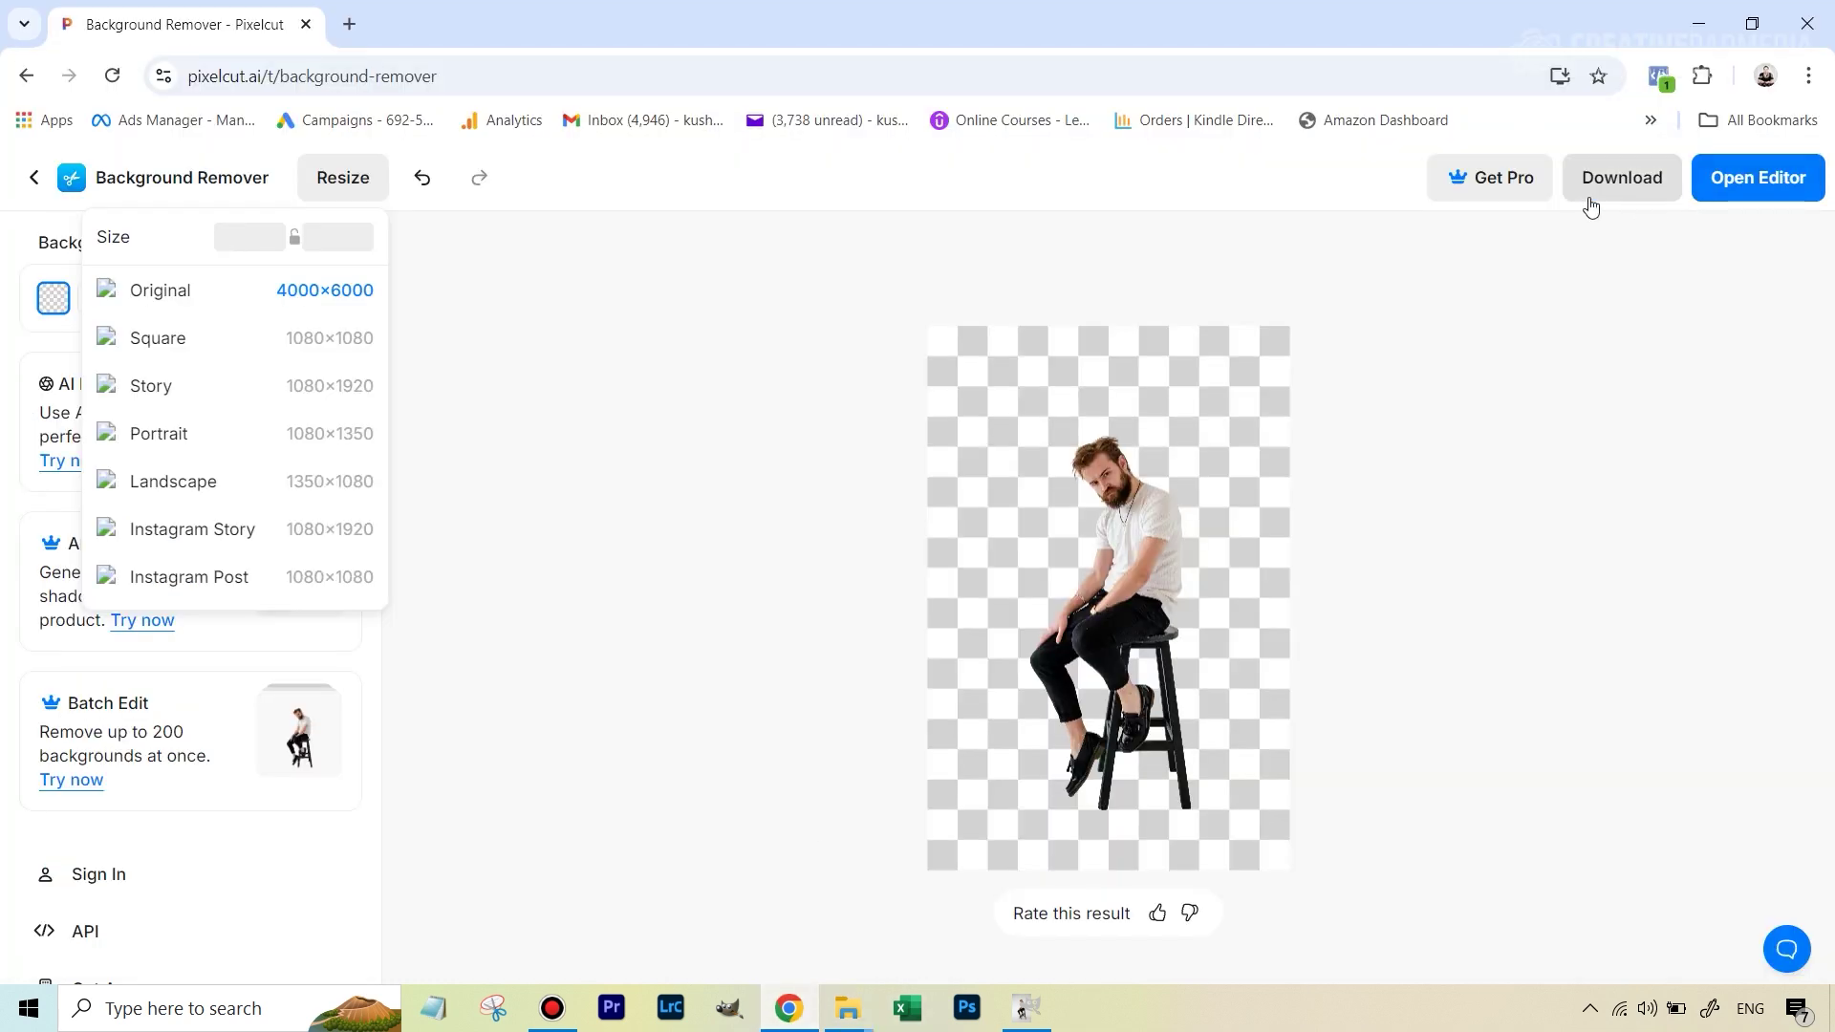
pyautogui.click(250, 238)
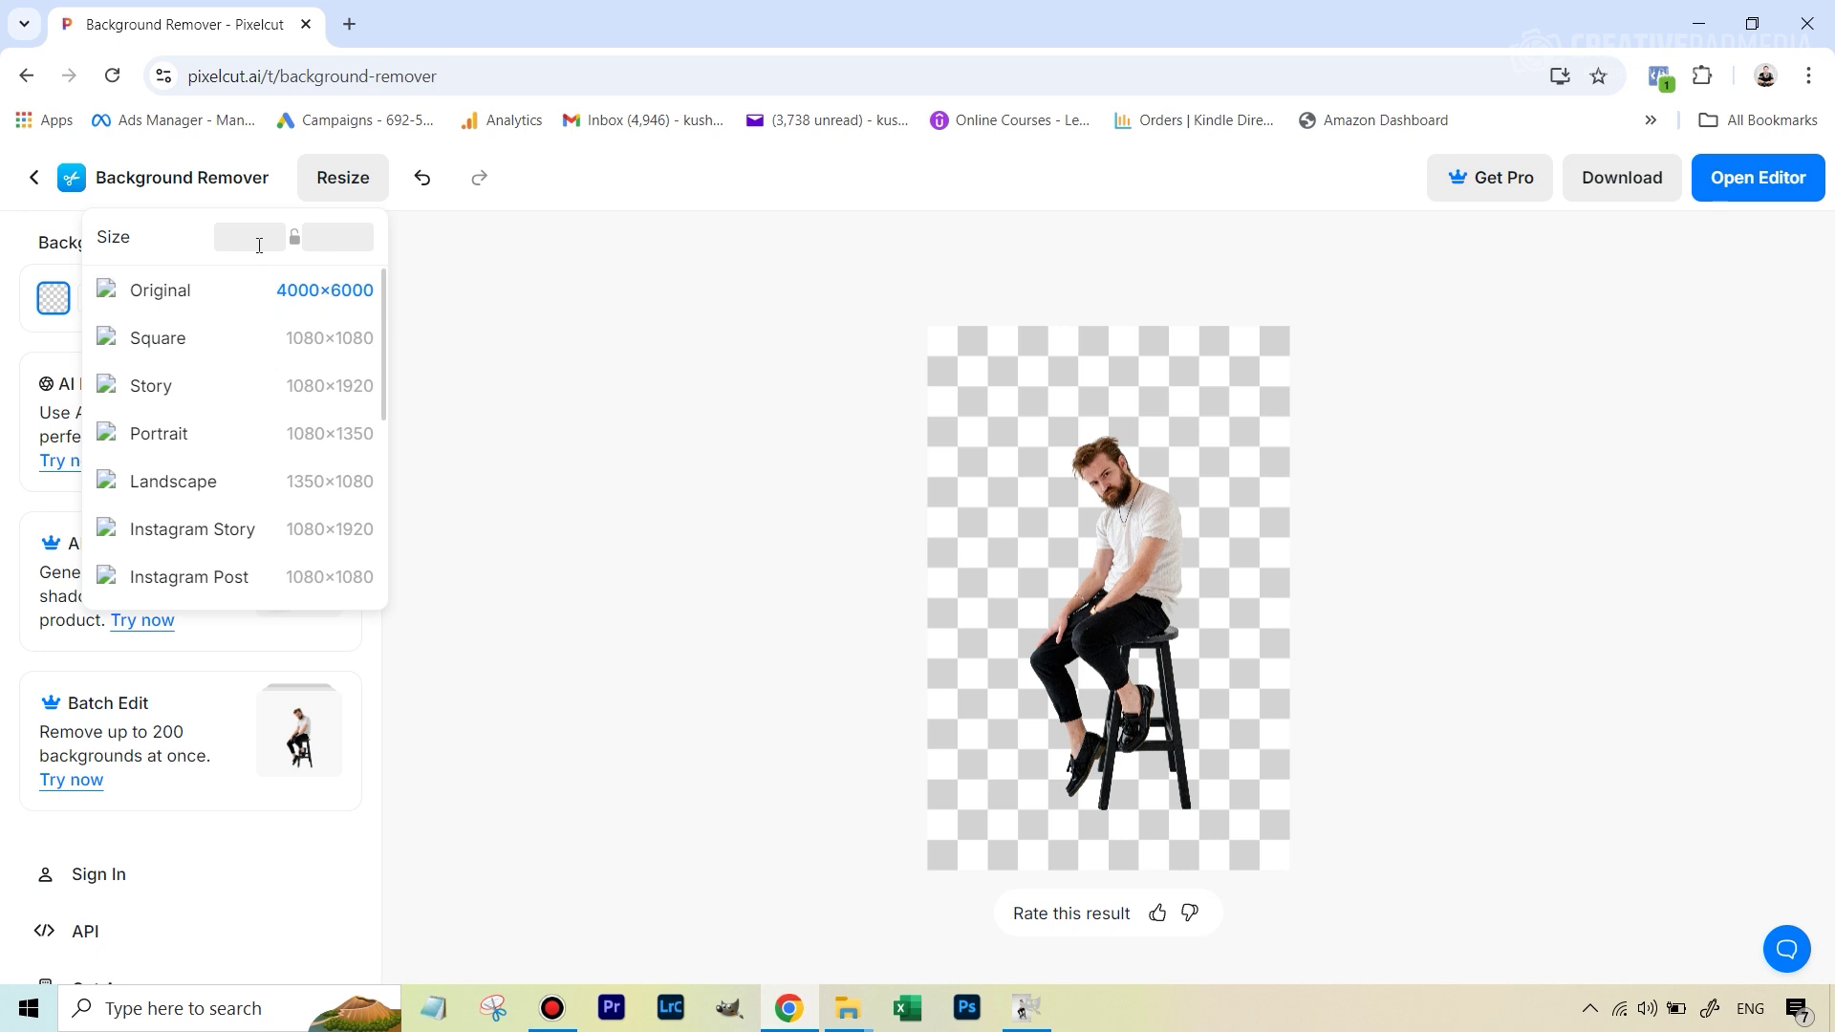
pyautogui.write('4160')
pyautogui.click(333, 238)
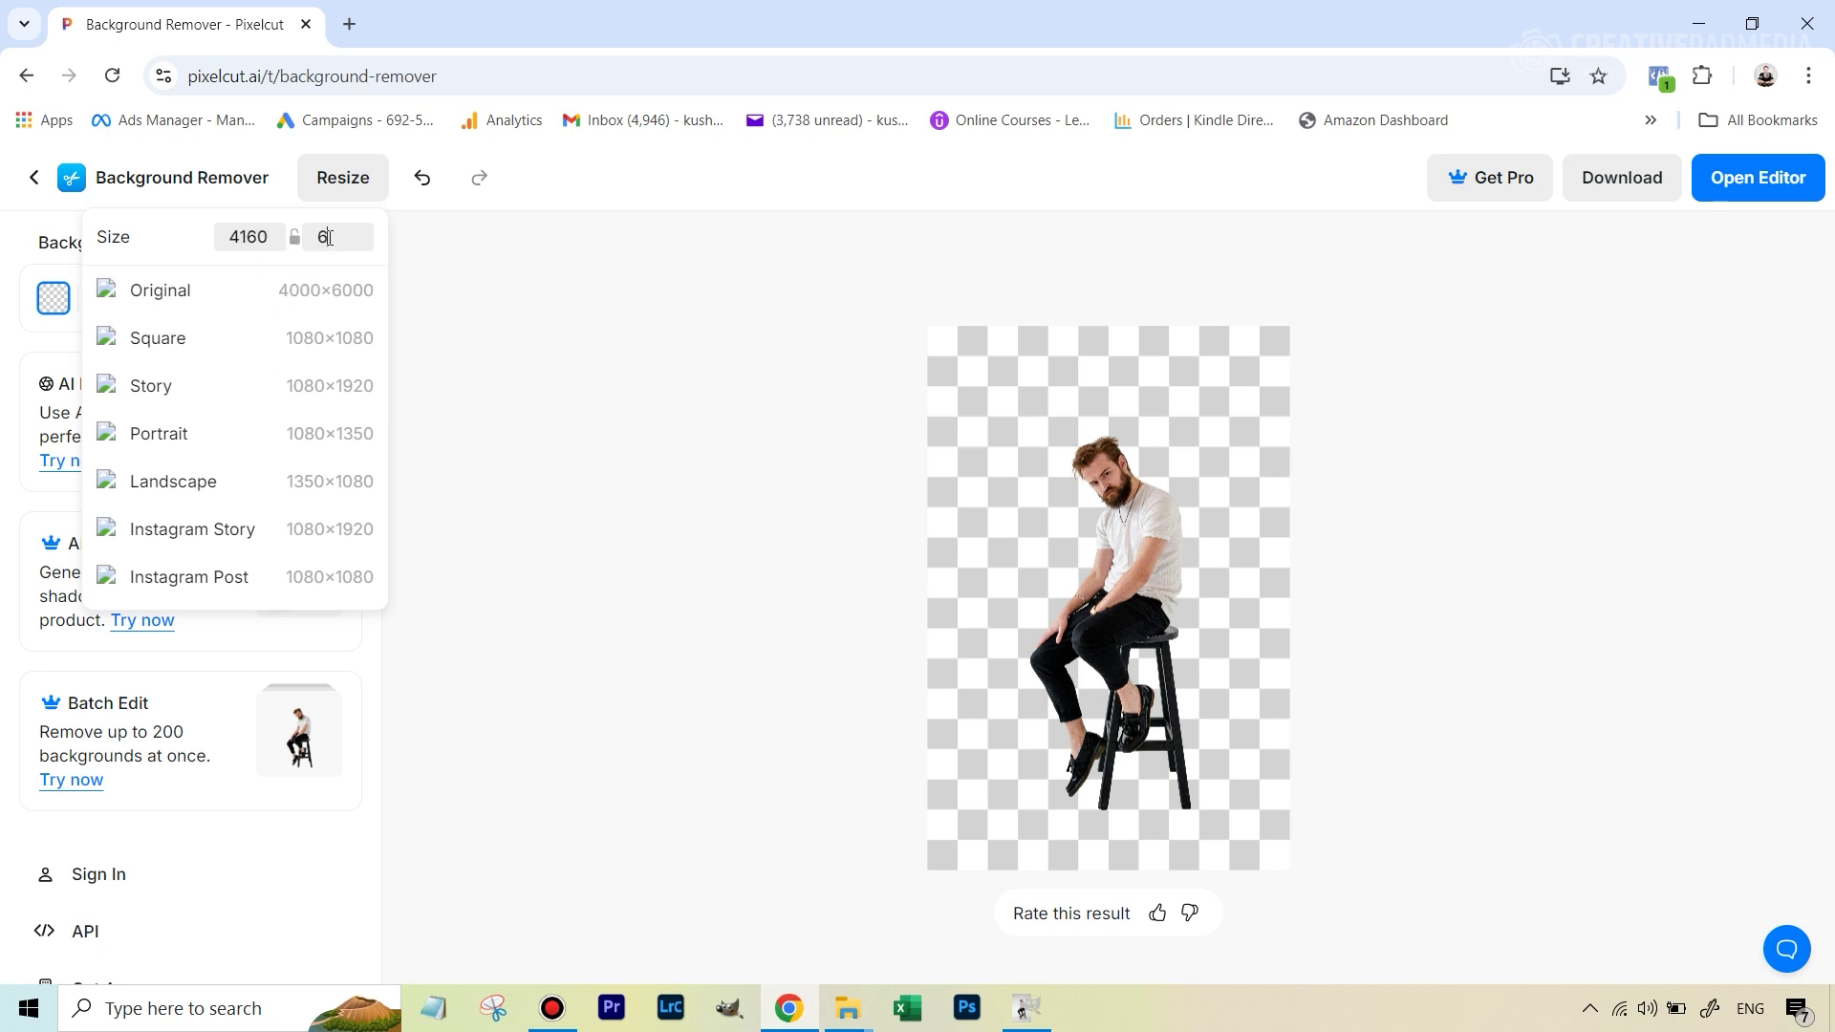
pyautogui.write('6240')
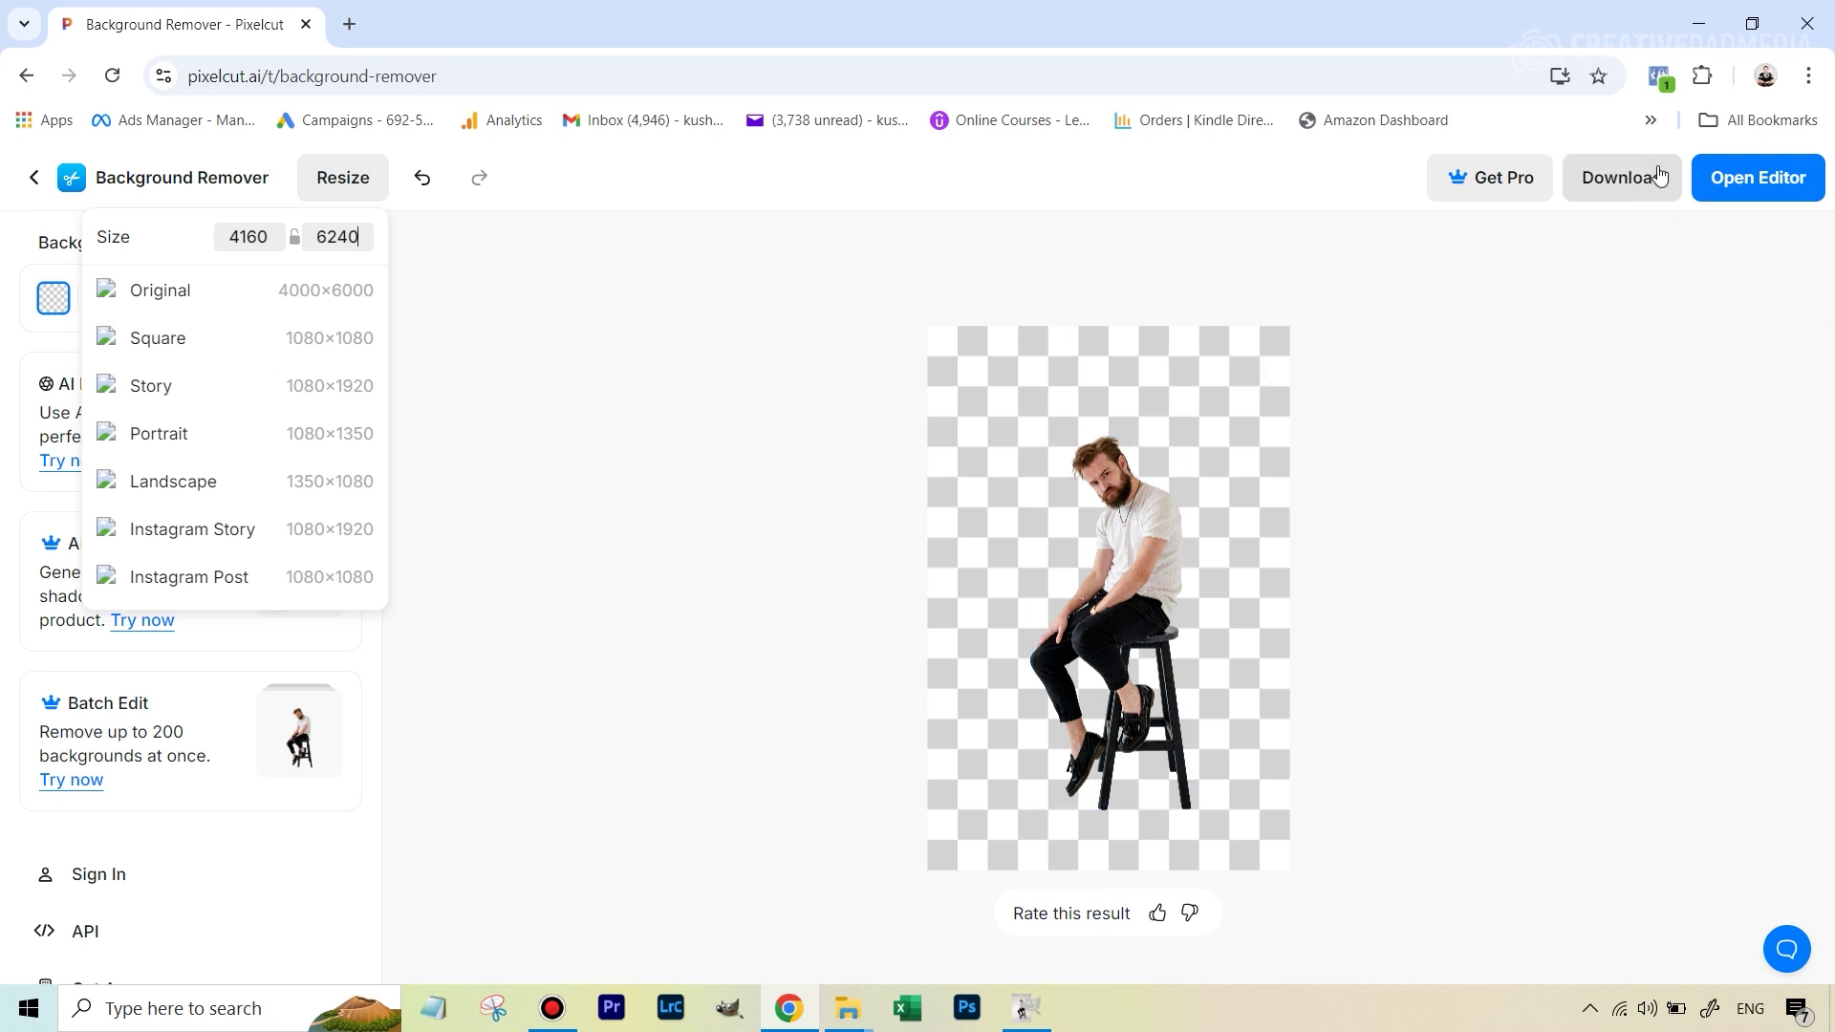
pyautogui.click(1302, 164)
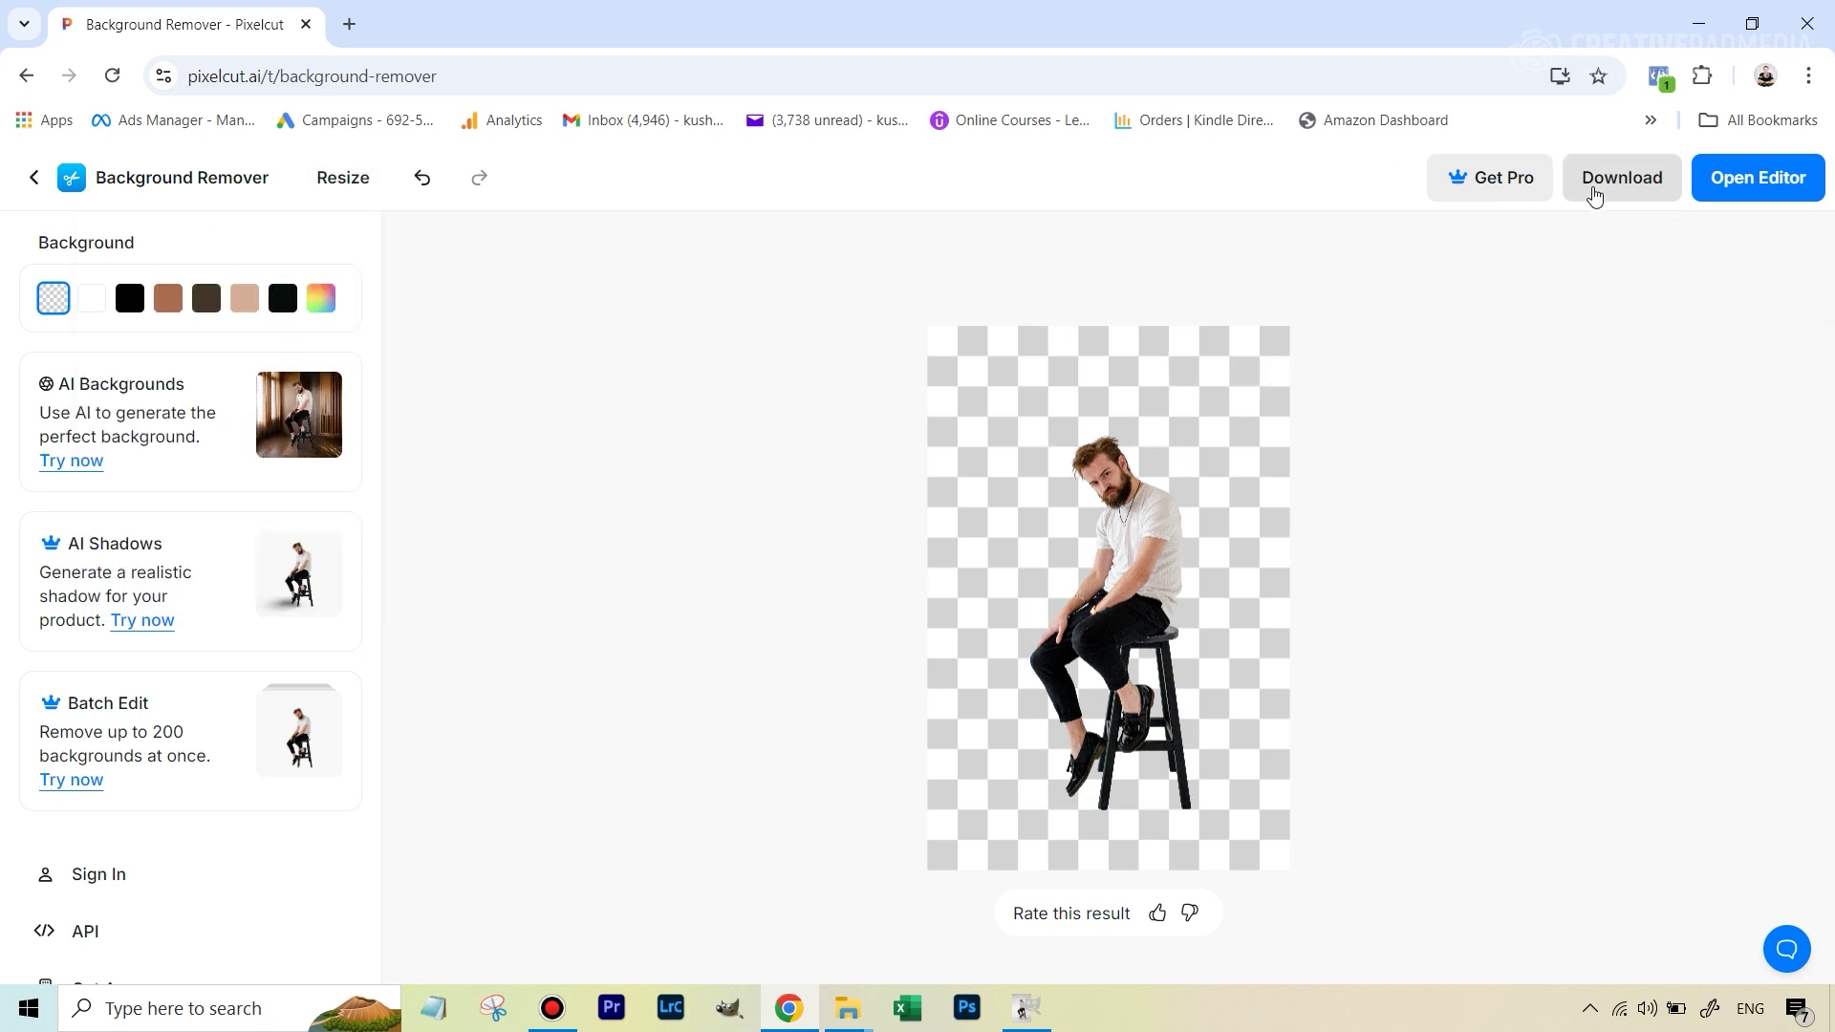
pyautogui.click(1594, 191)
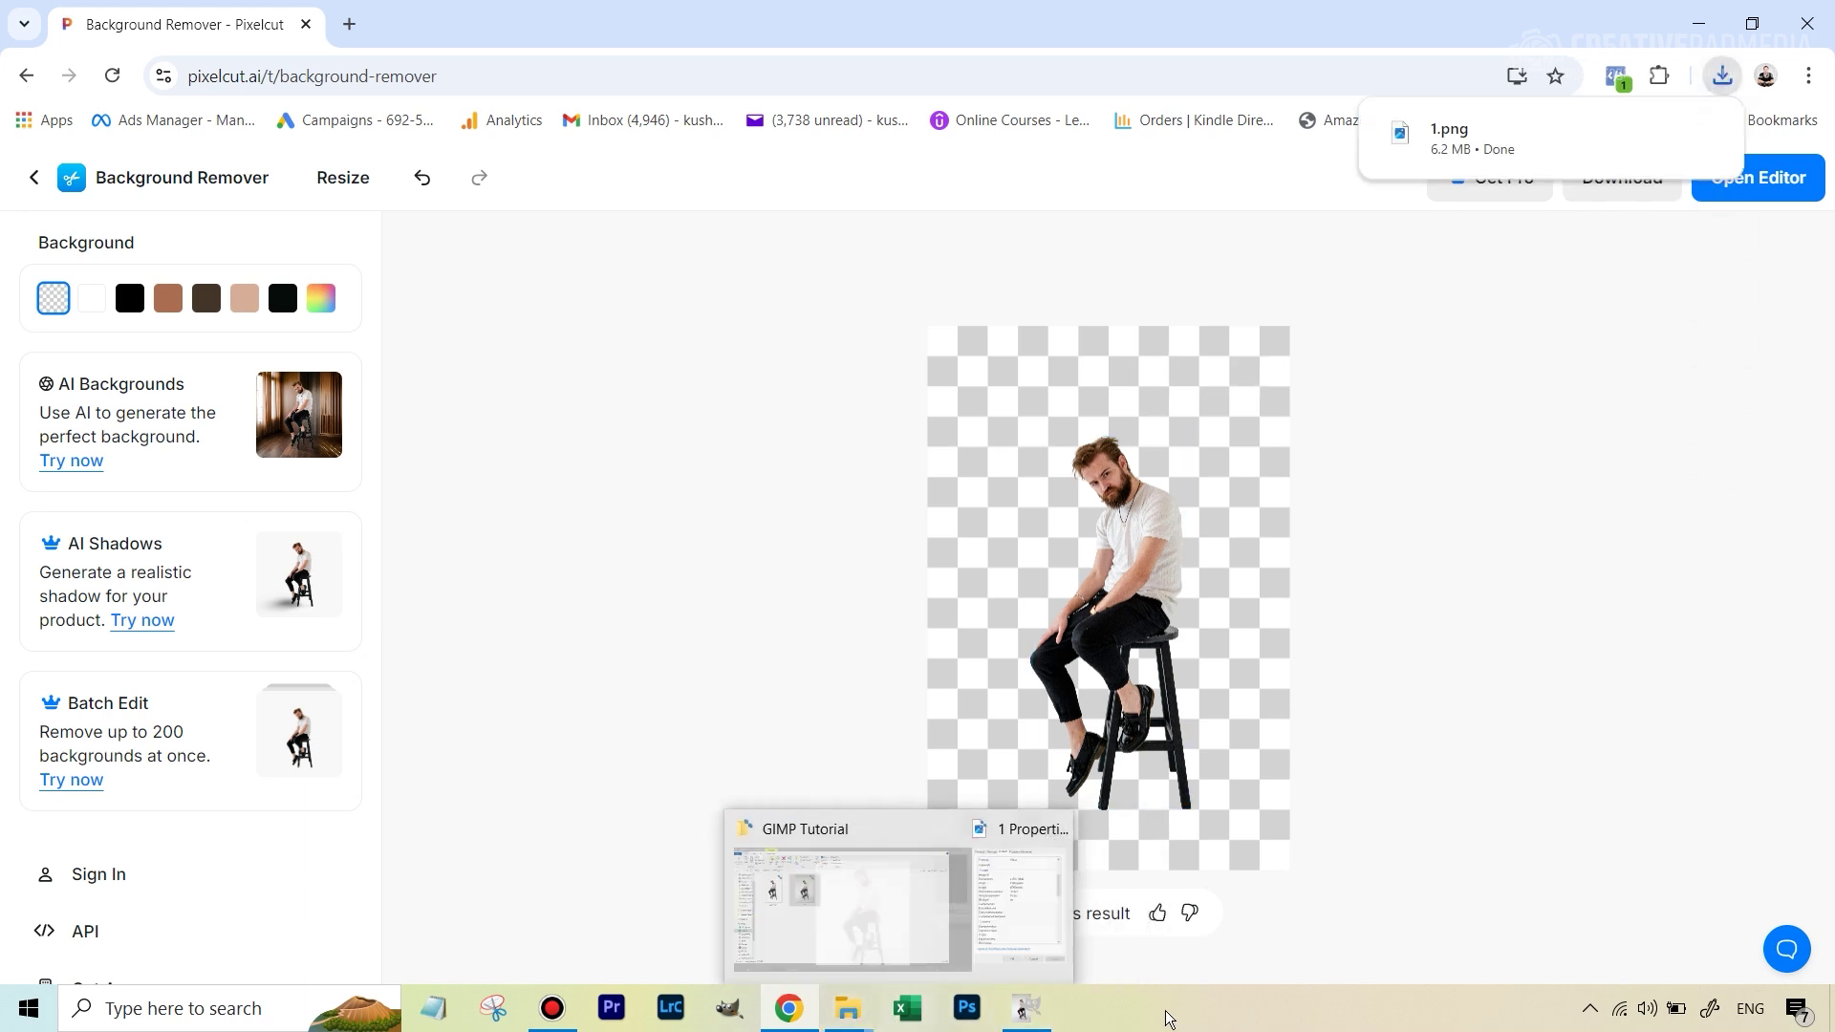
# Switch to GIMP and open pixelcut2.png as a layer above the 1.jpg photo
pyautogui.moveTo(856, 1014)
pyautogui.click(1026, 1008)
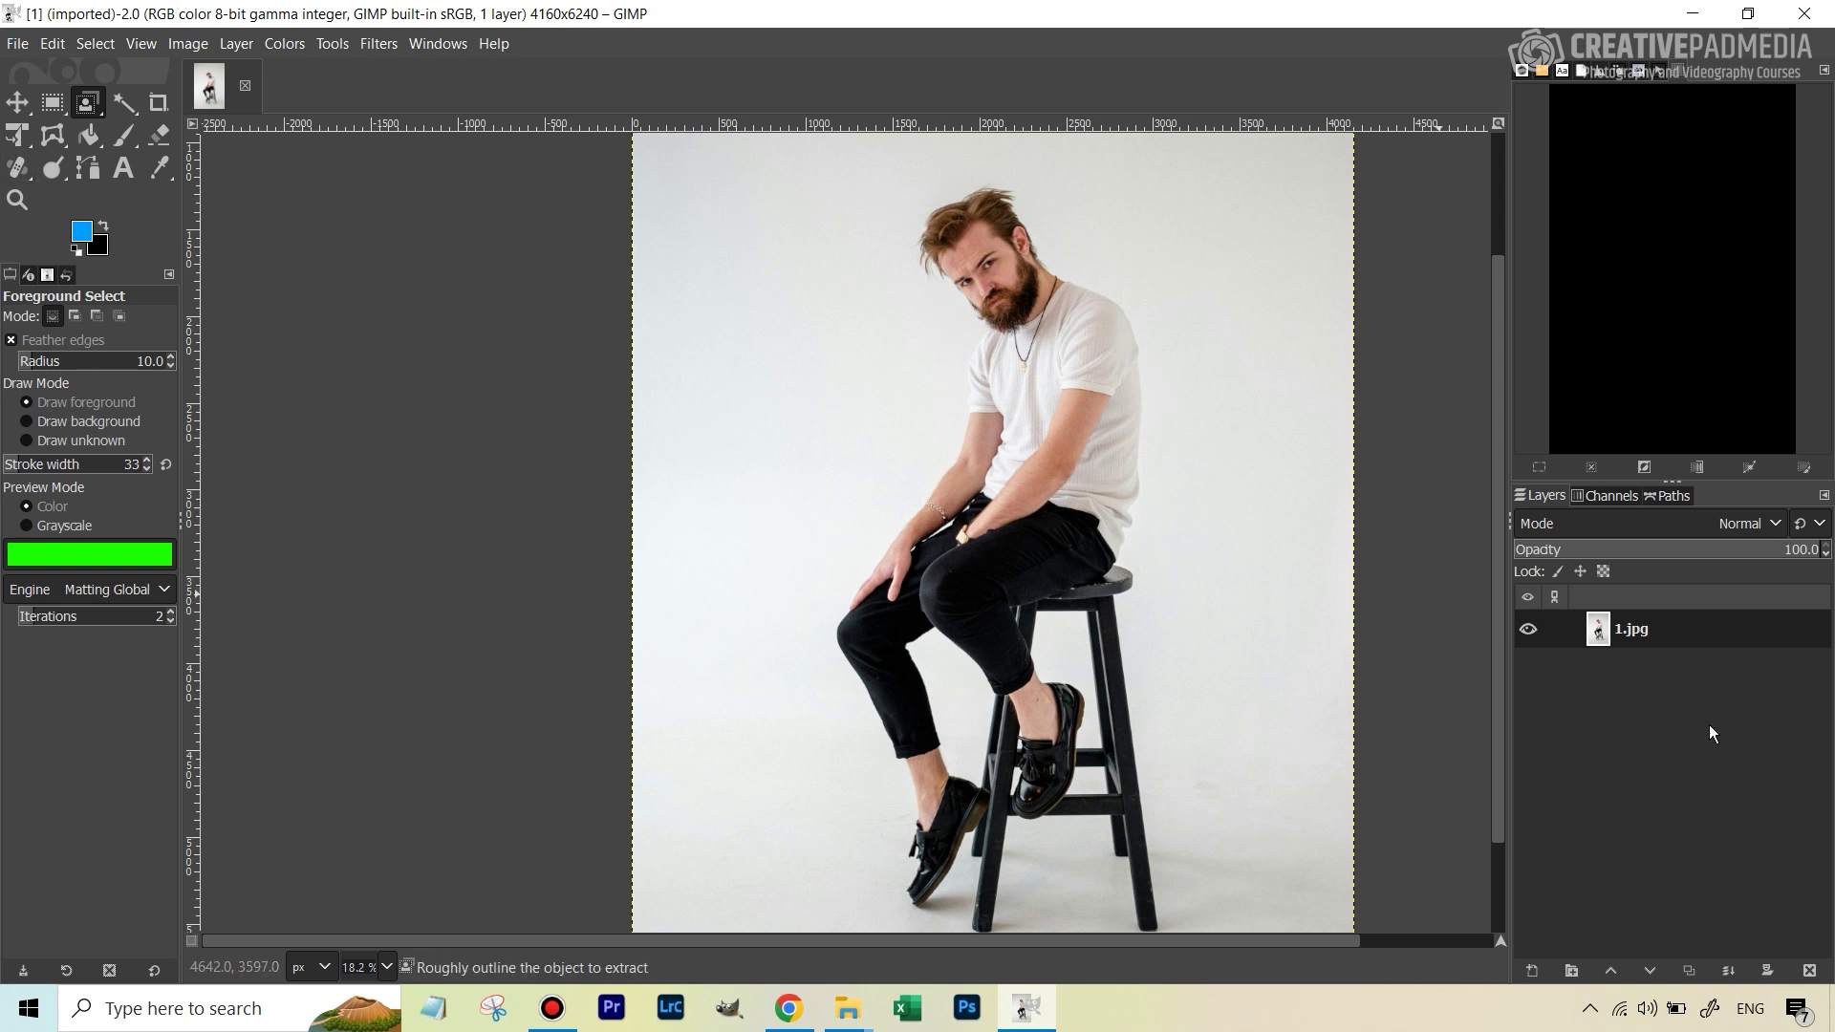
pyautogui.click(16, 46)
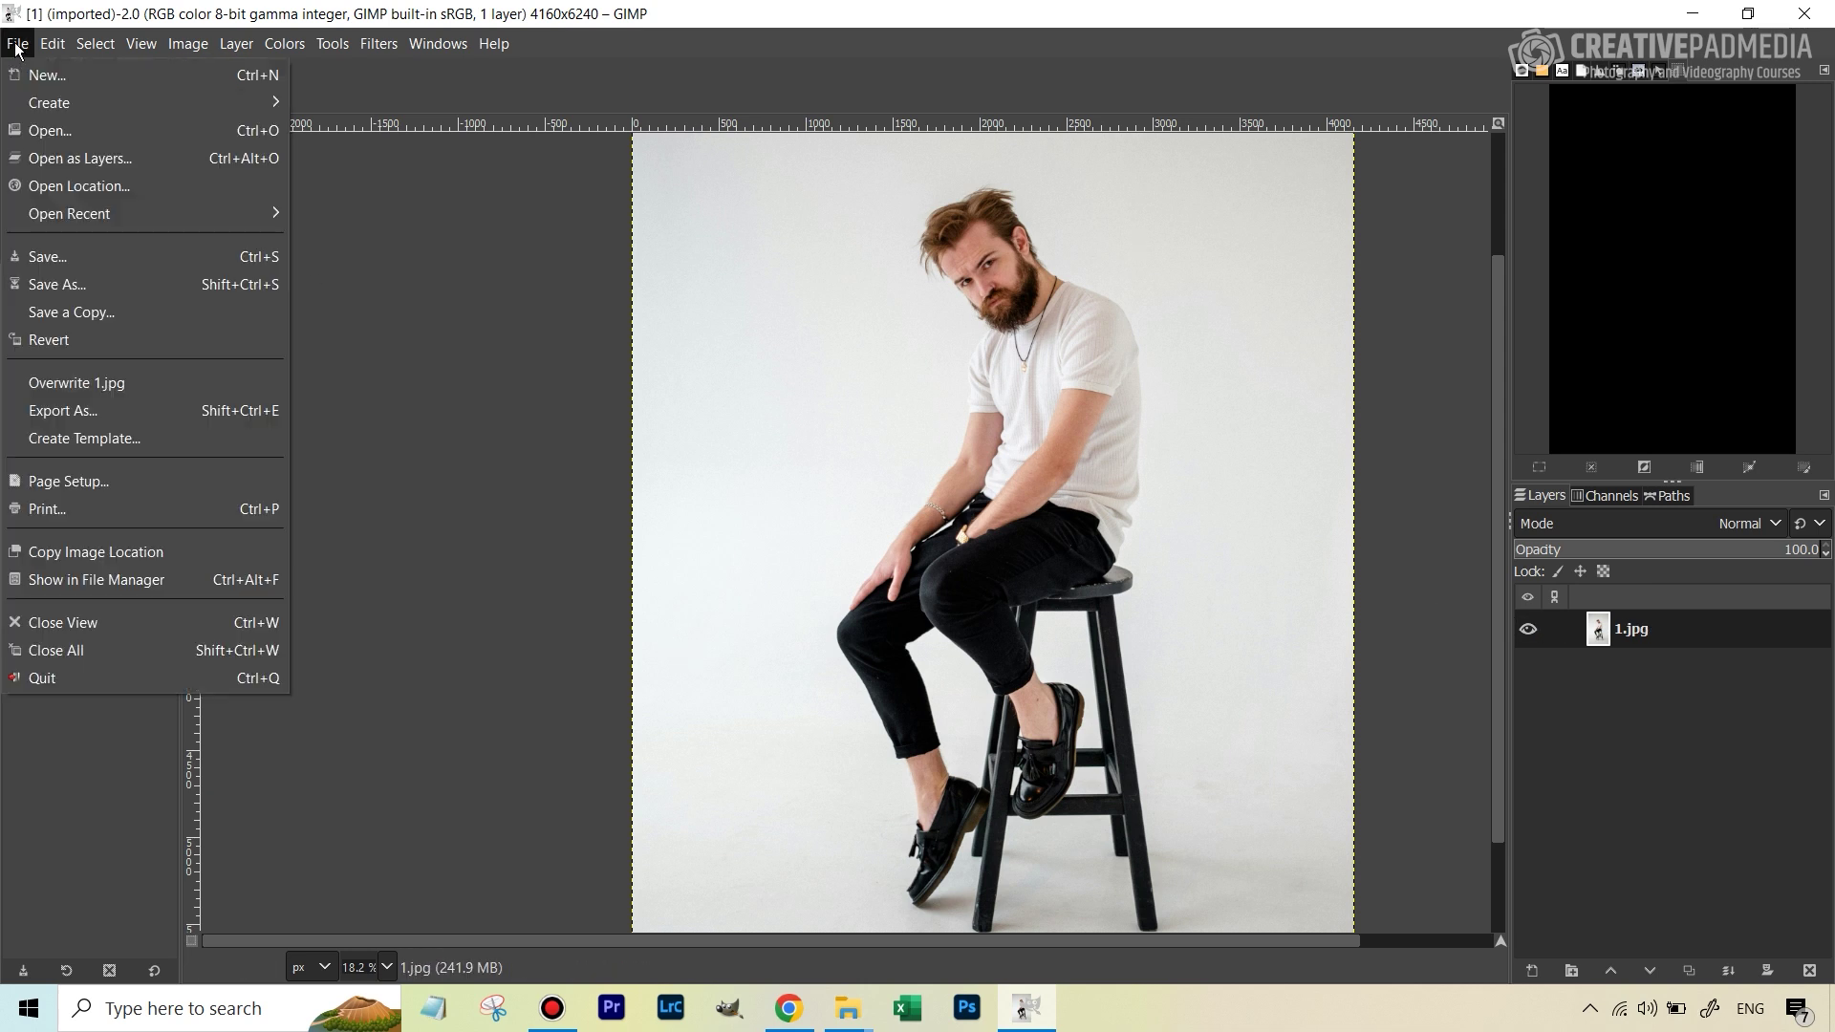
pyautogui.click(75, 160)
pyautogui.click(623, 359)
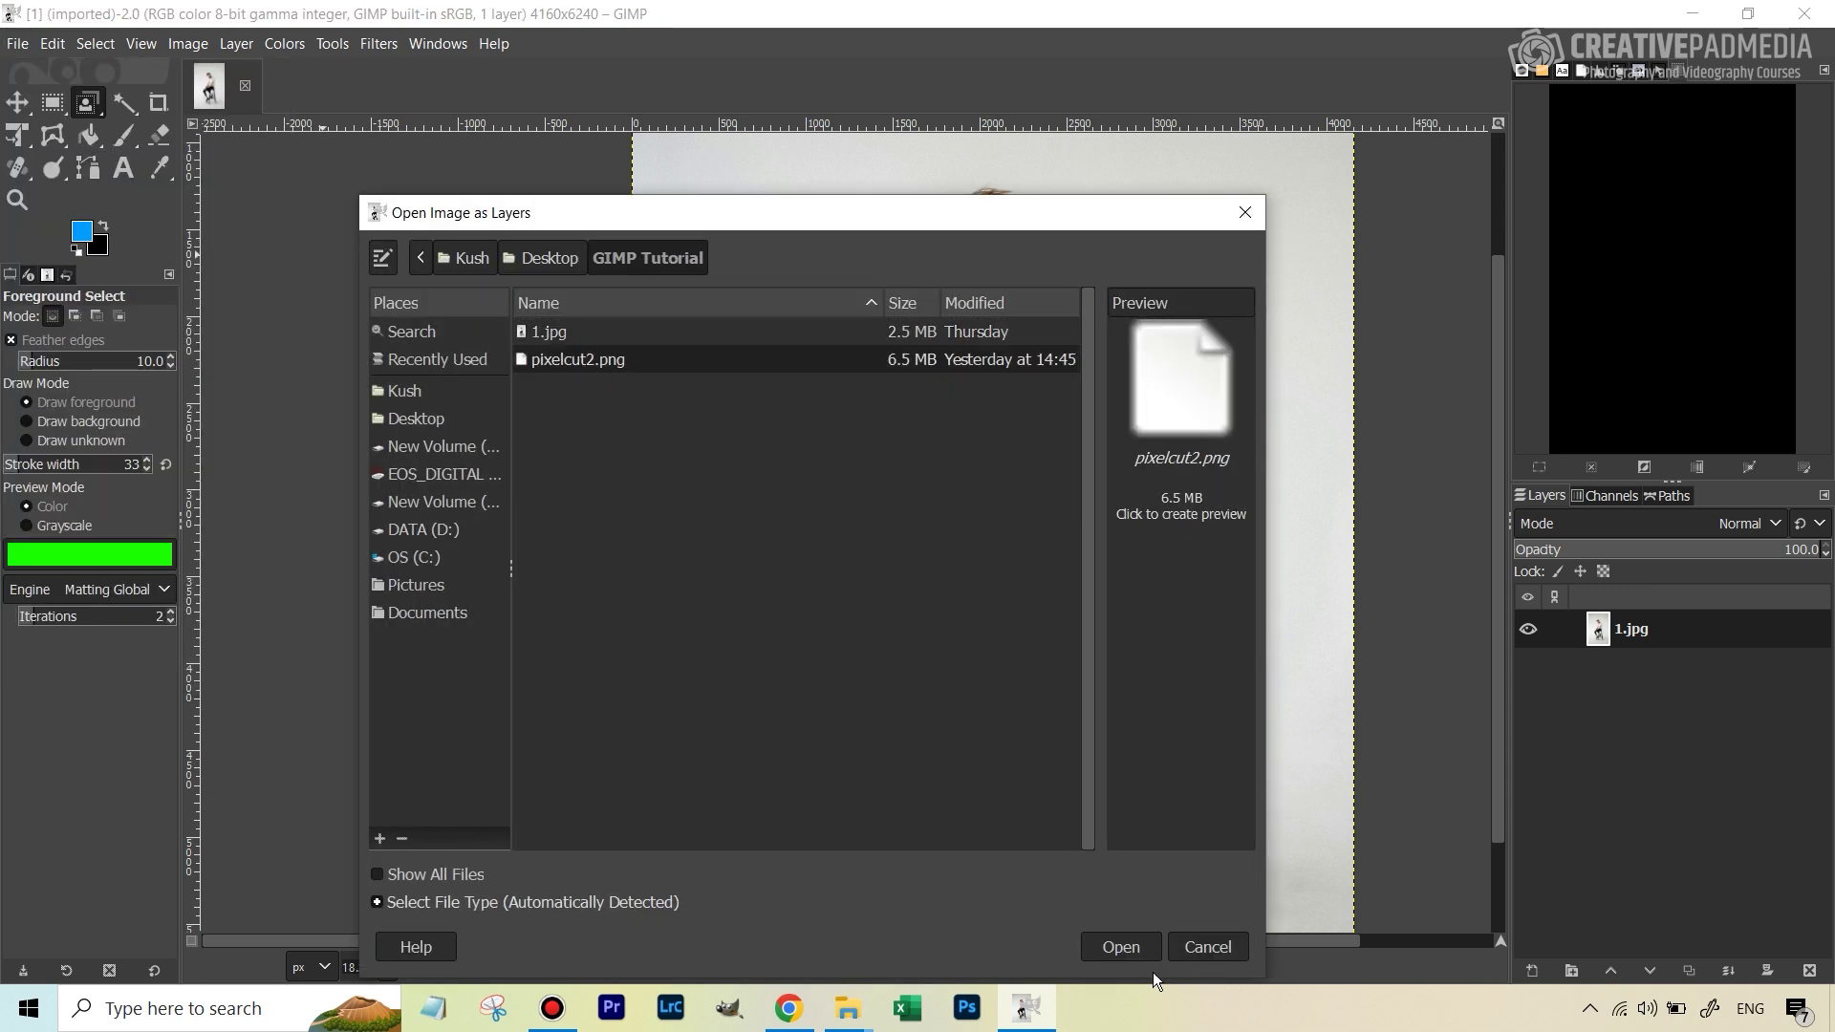
pyautogui.click(1118, 946)
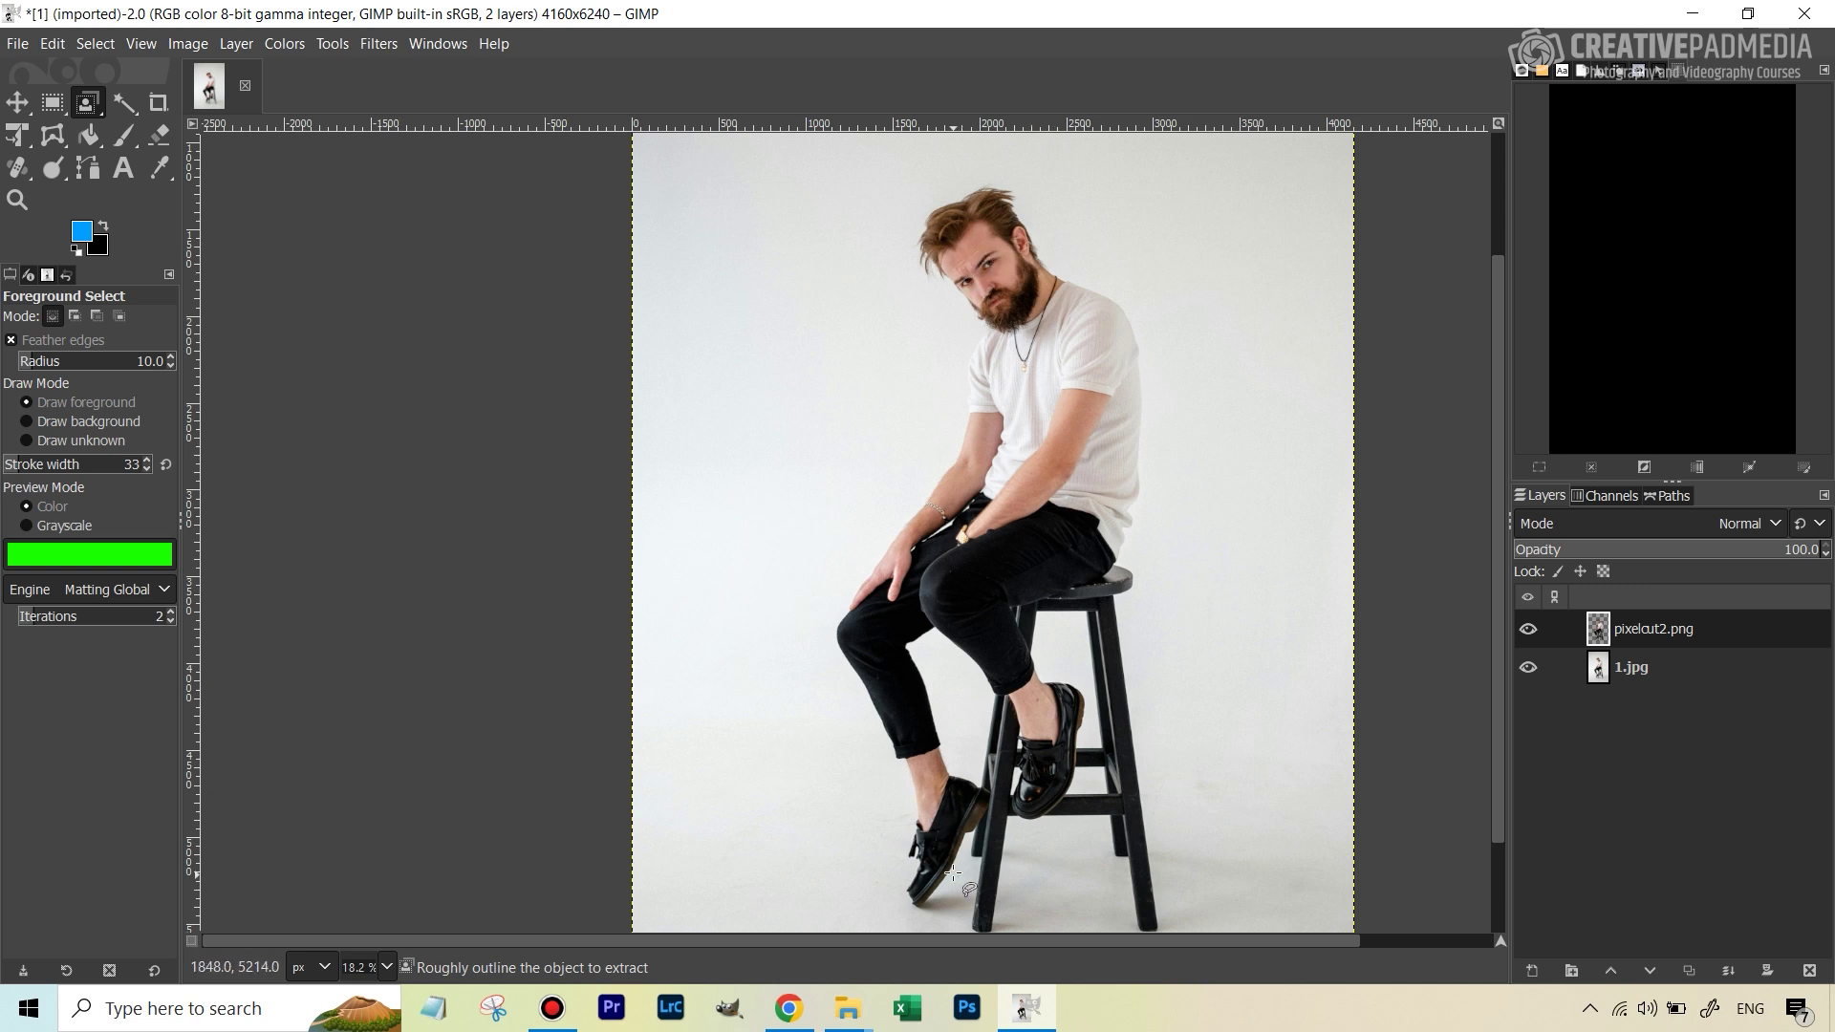
# Move the pixelcut2.png cutout layer sideways to the right with the Move tool and undo the move
pyautogui.click(19, 105)
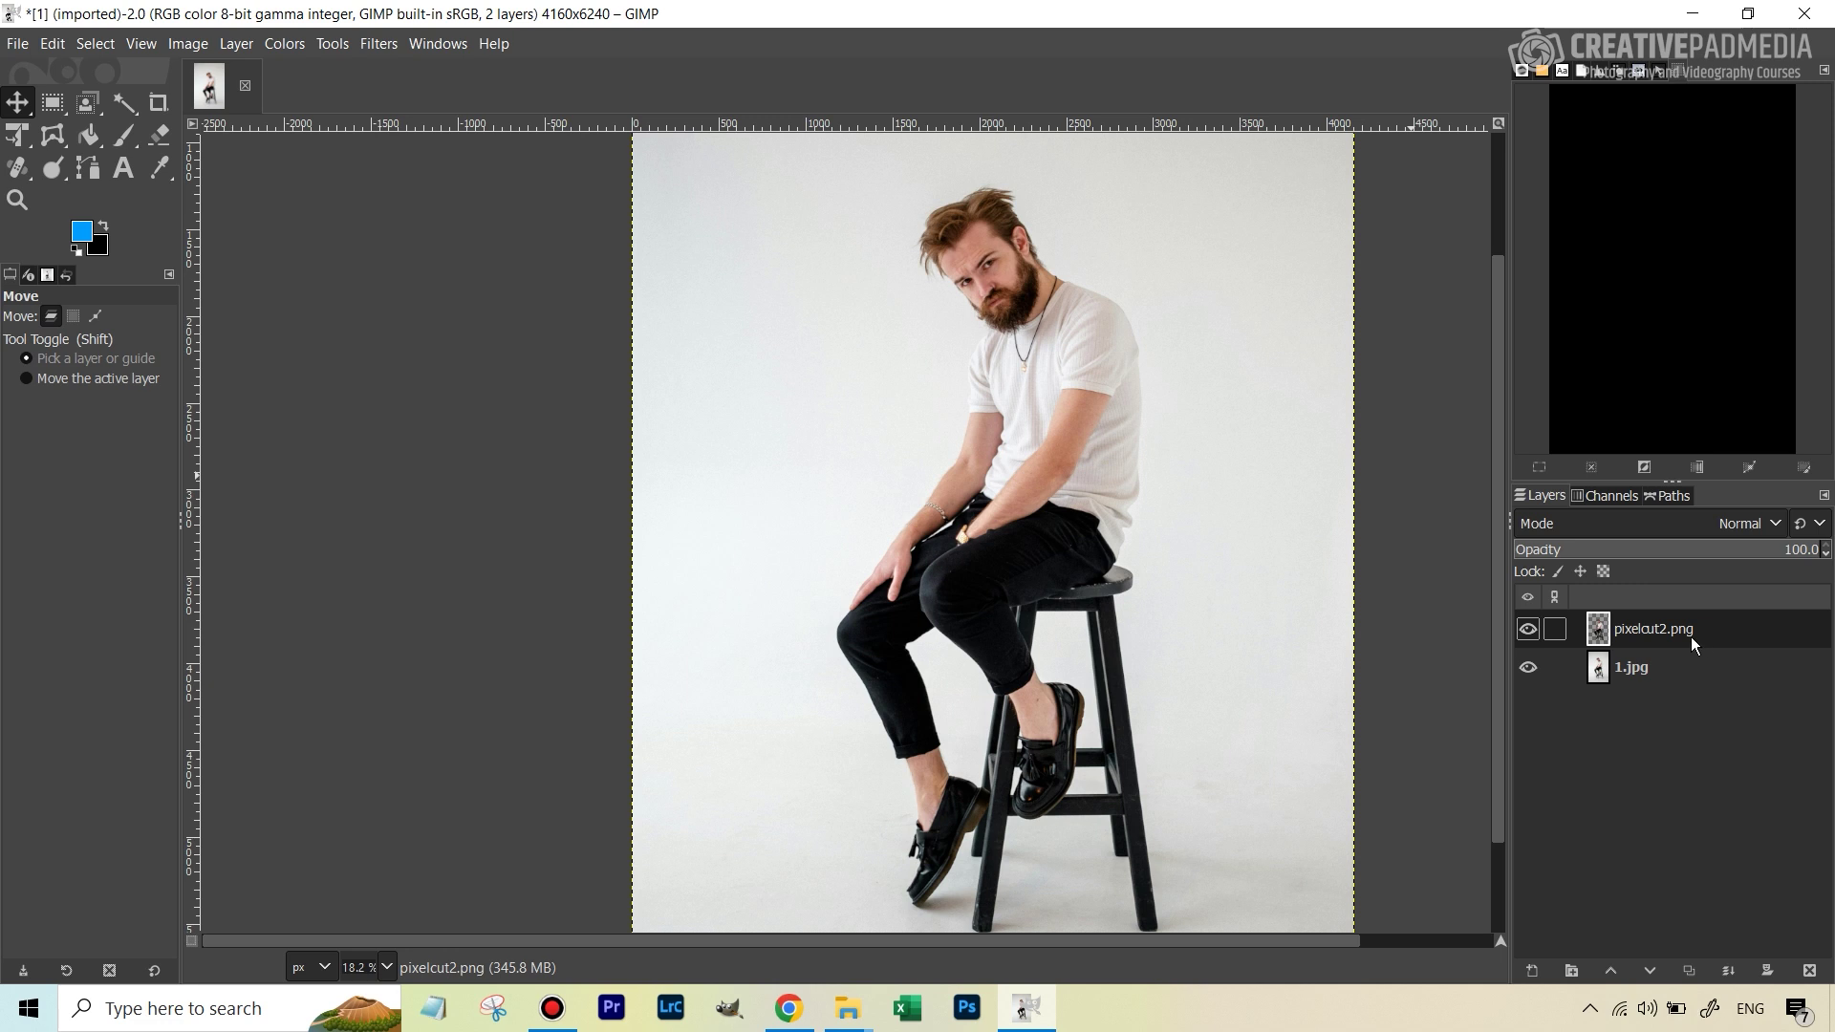
pyautogui.moveTo(1106, 383); pyautogui.dragTo(1217, 383)
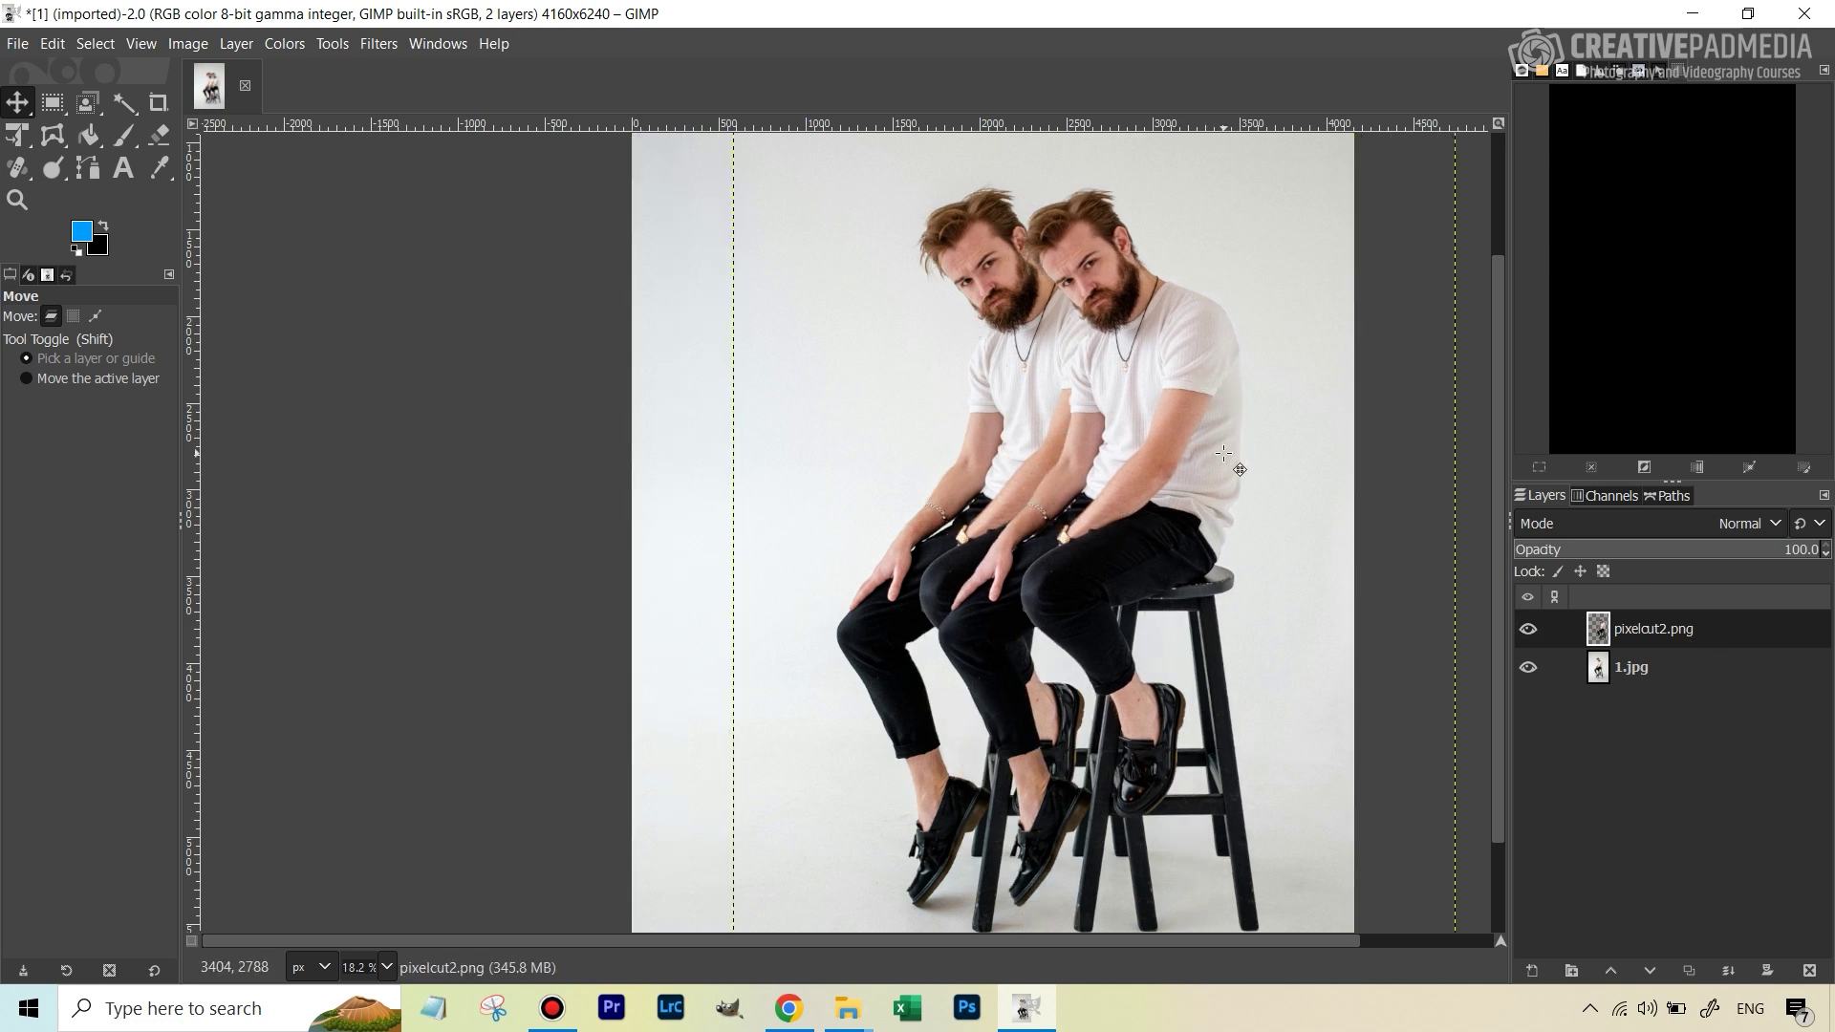
pyautogui.hotkey('ctrl', 'z')
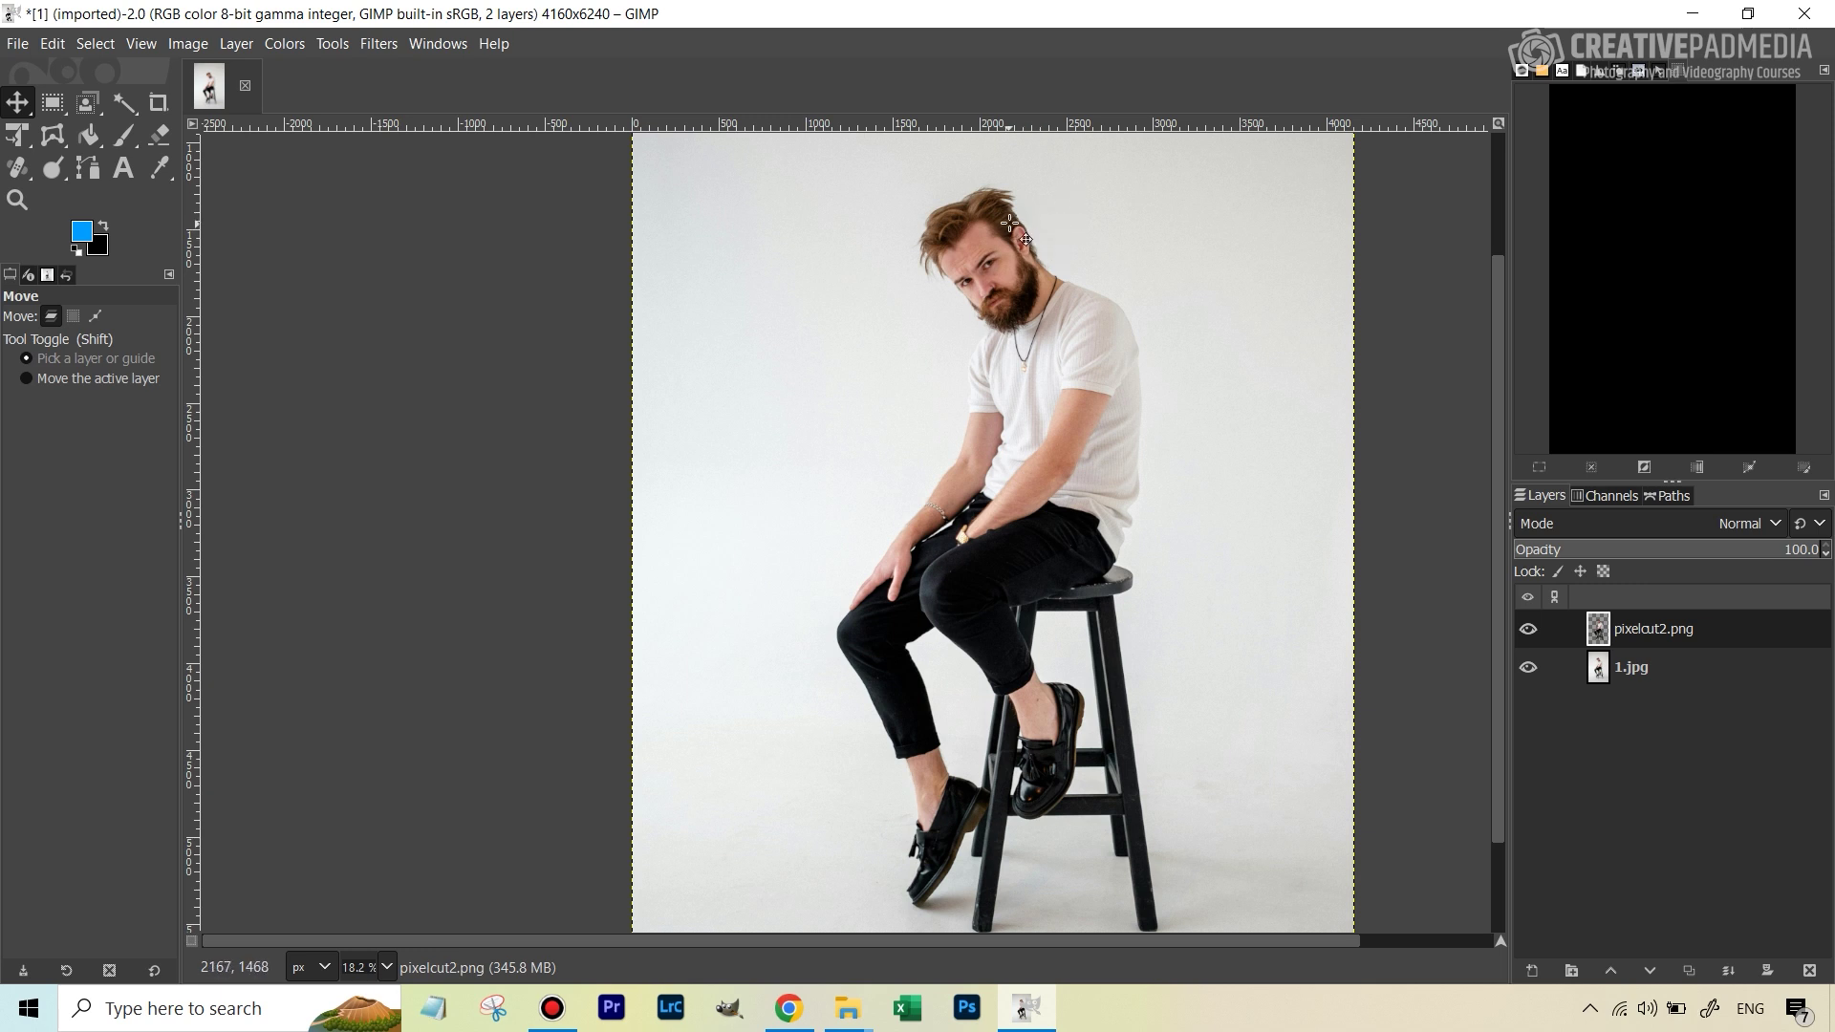
# Create a selection from the pixelcut2.png layer's alpha, hide that layer and make 1.jpg the active layer
pyautogui.click(24, 110)
pyautogui.rightClick(1646, 629)
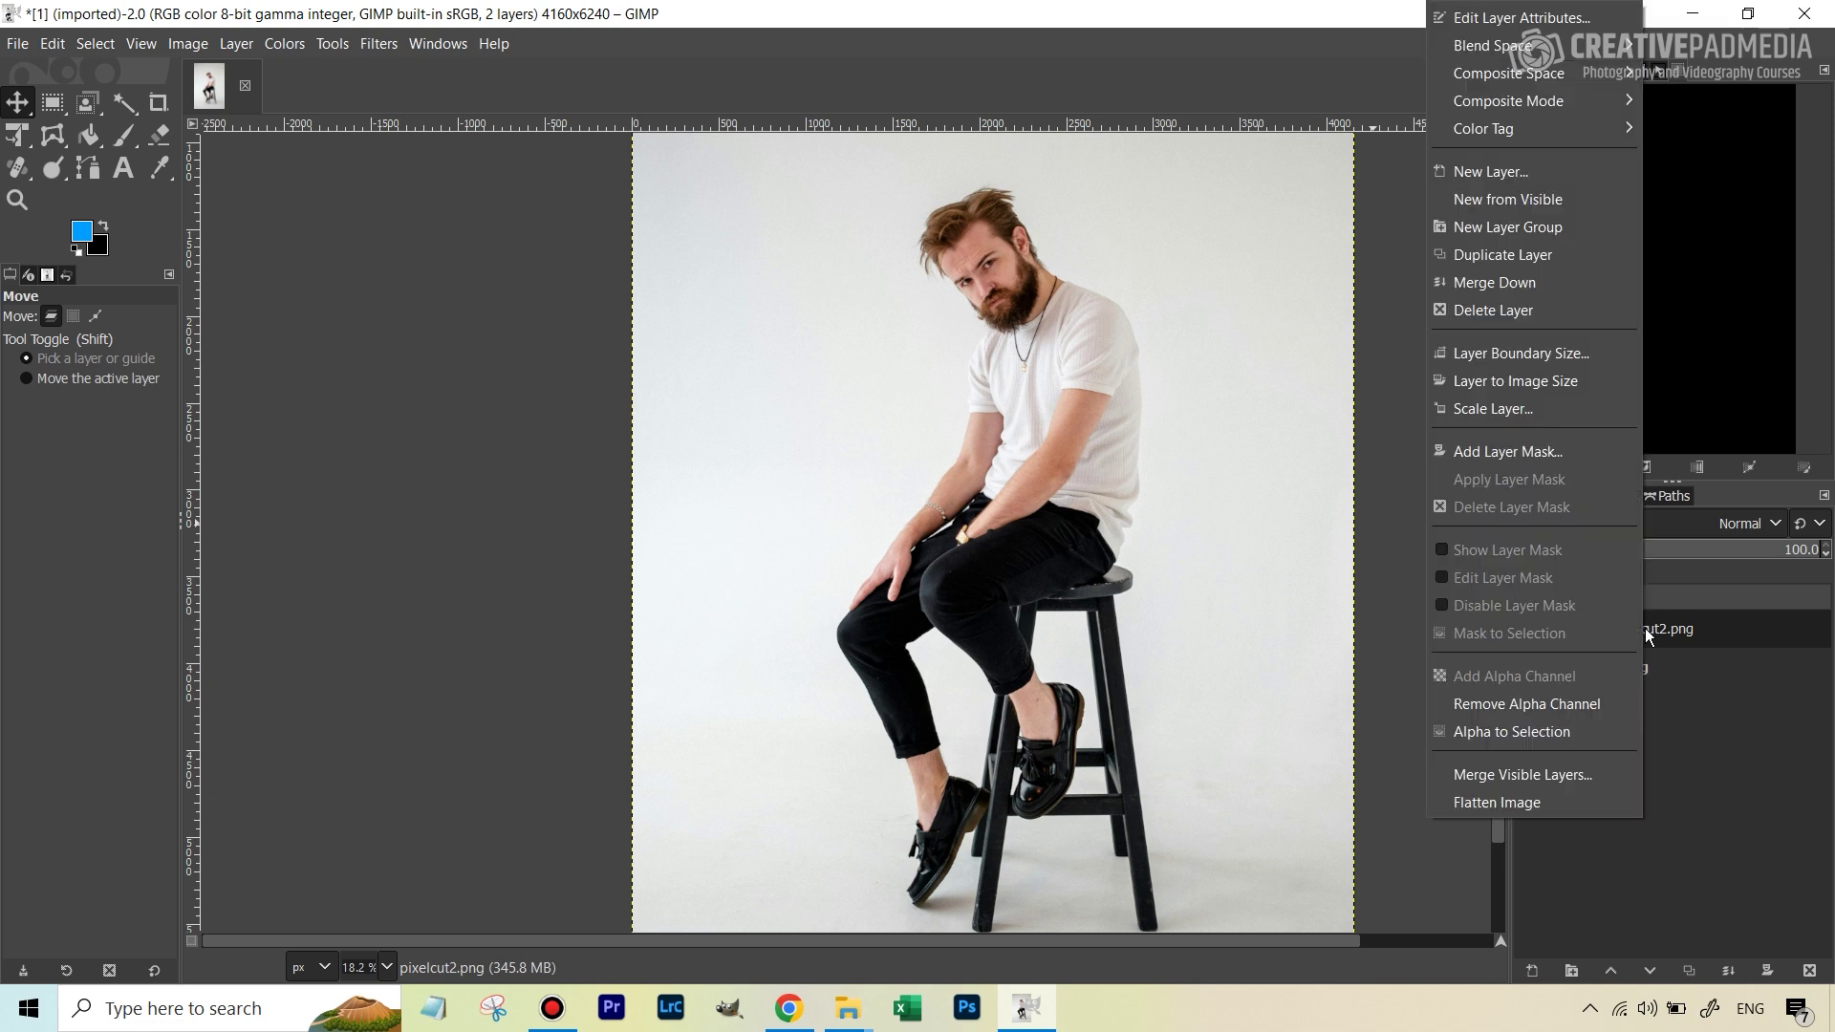
pyautogui.click(1507, 736)
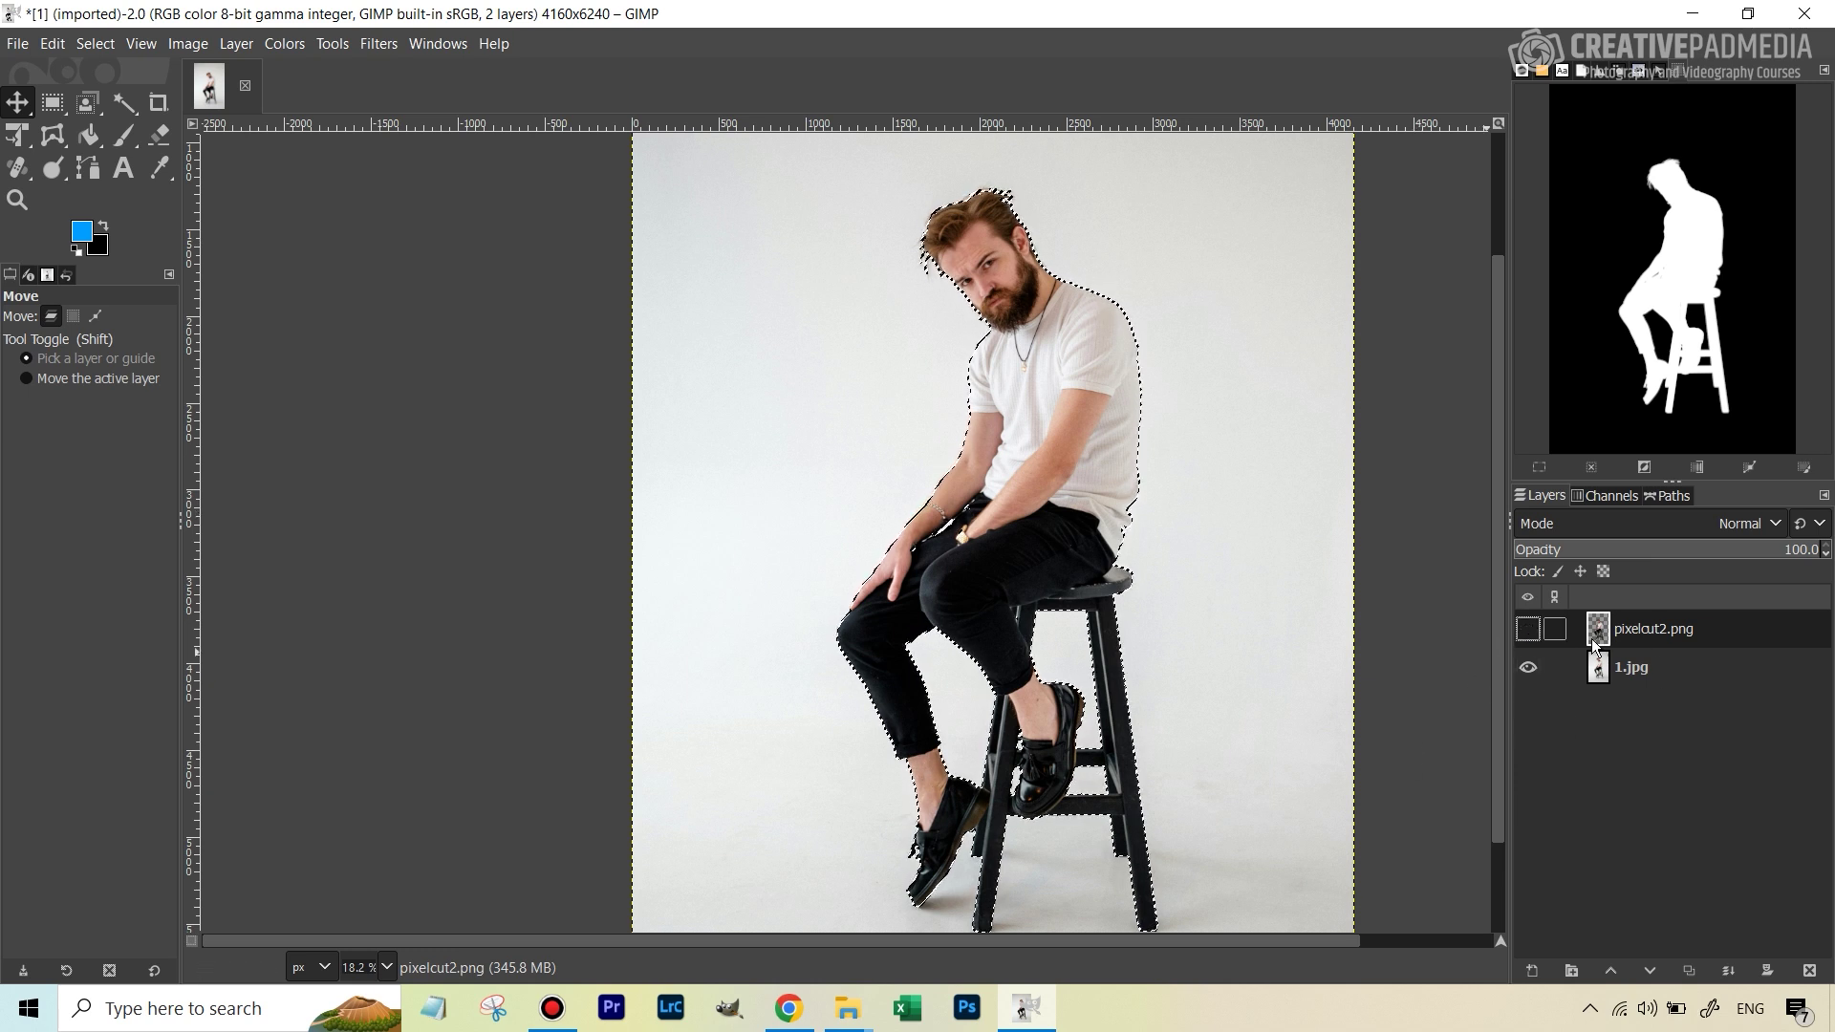
pyautogui.click(1699, 662)
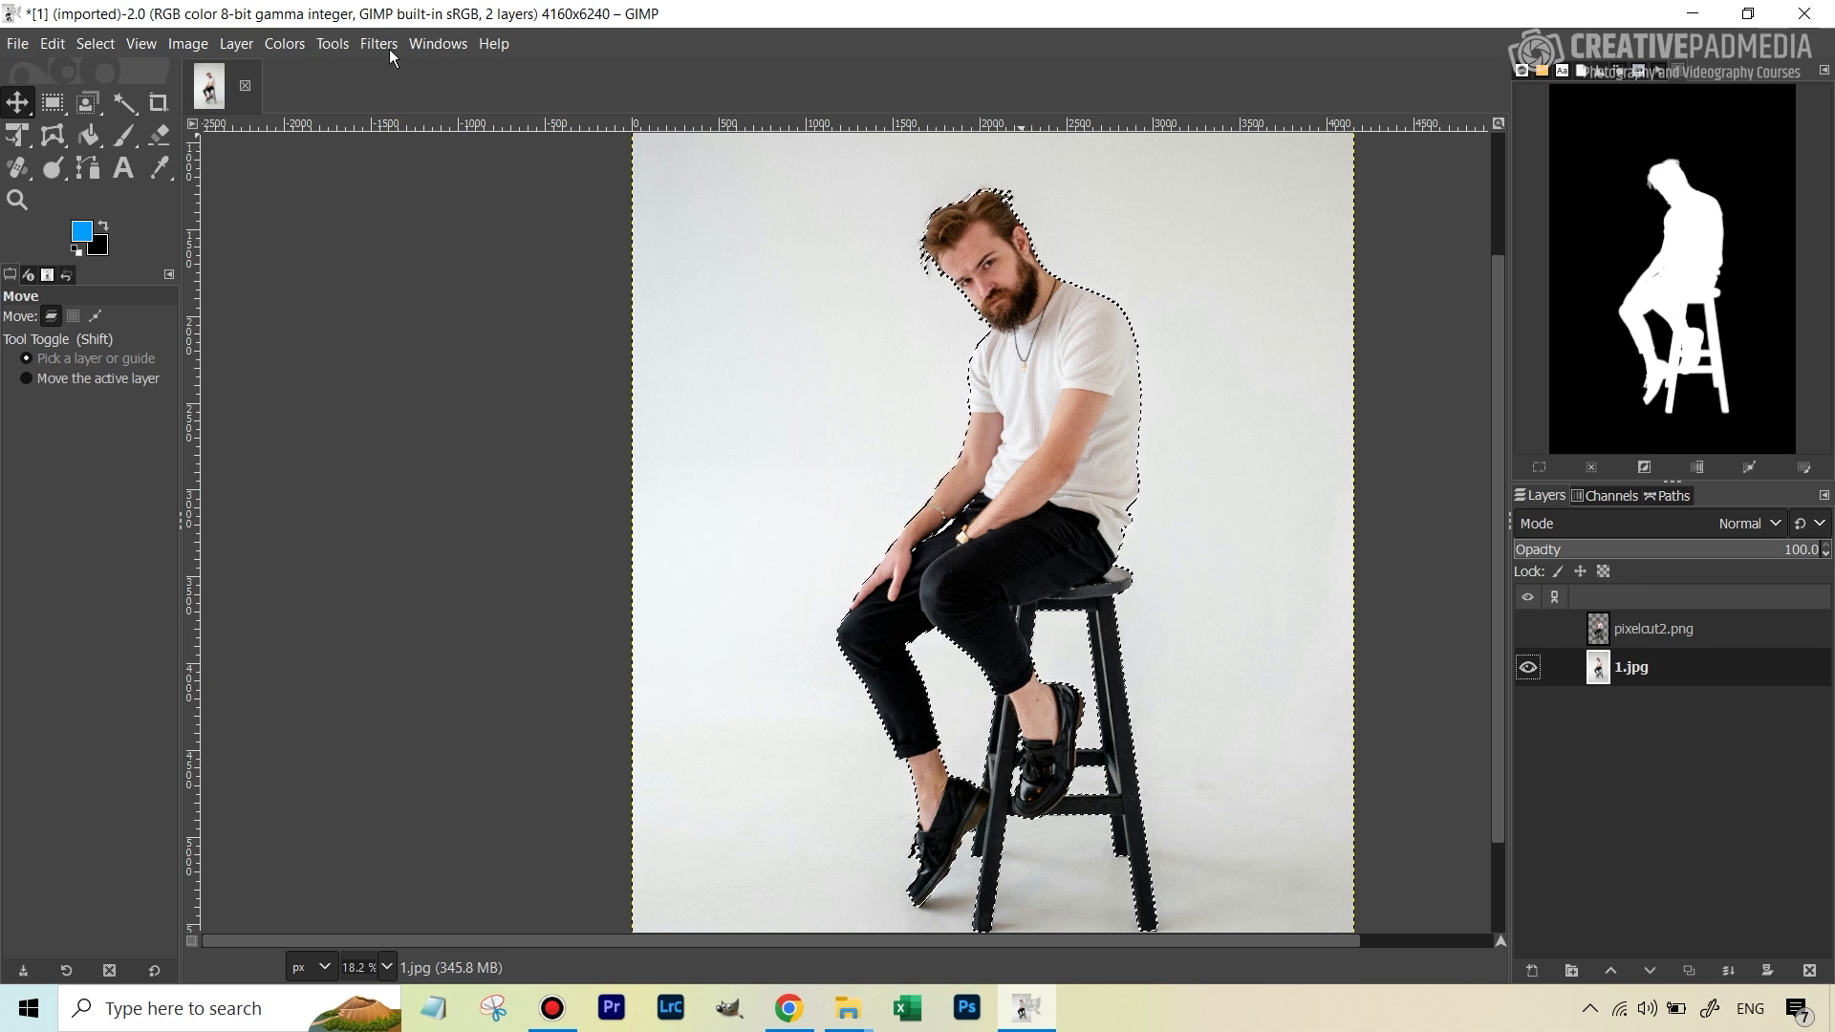
pyautogui.click(446, 48)
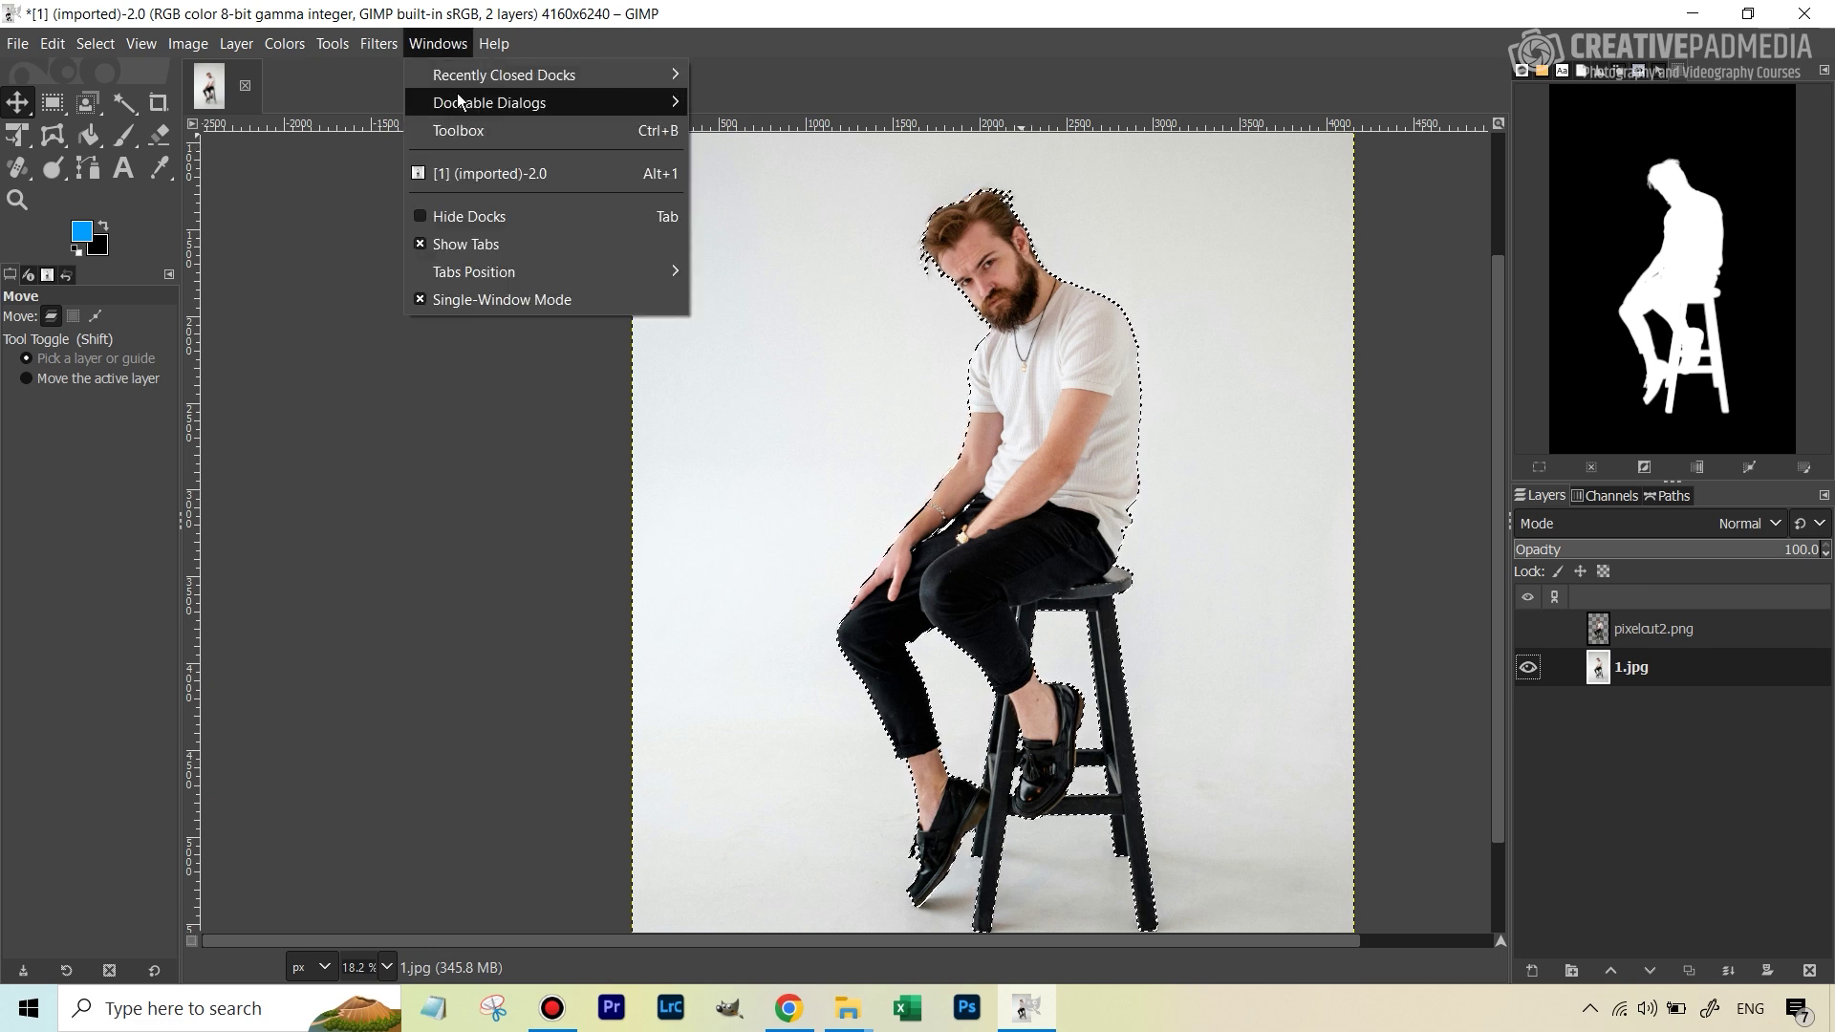
pyautogui.moveTo(460, 103)
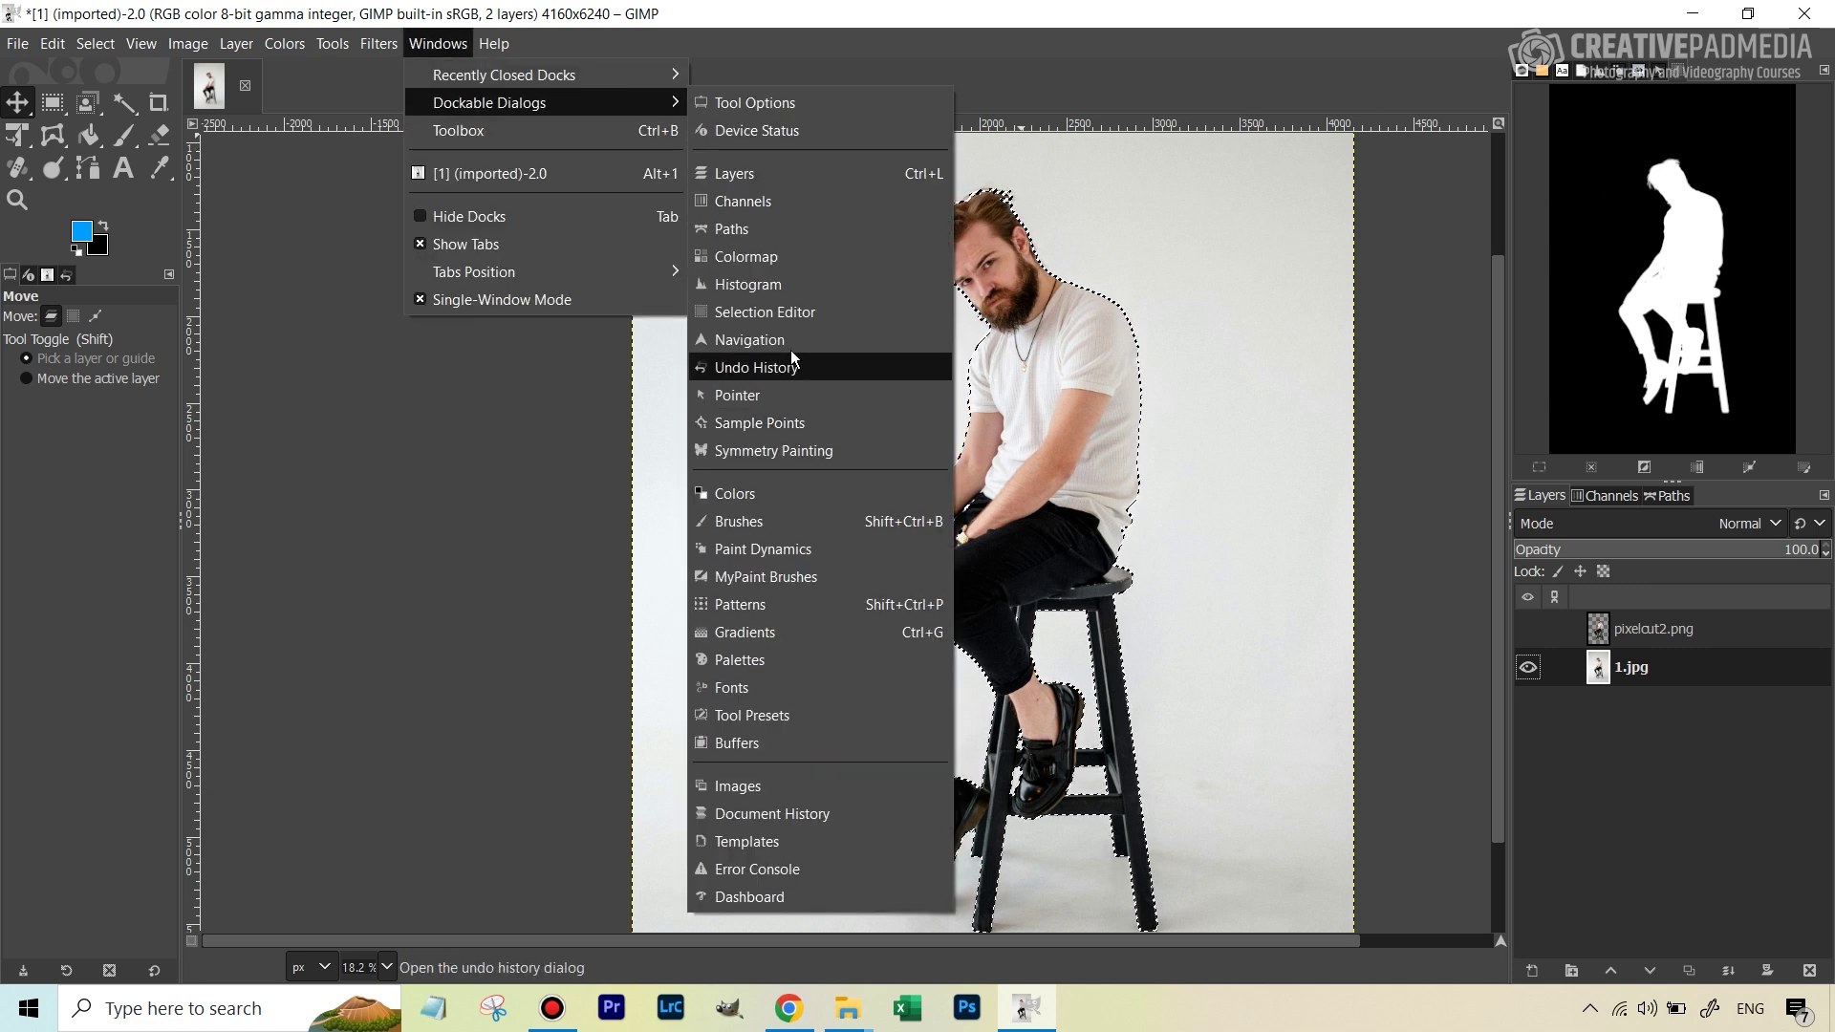
pyautogui.click(1355, 80)
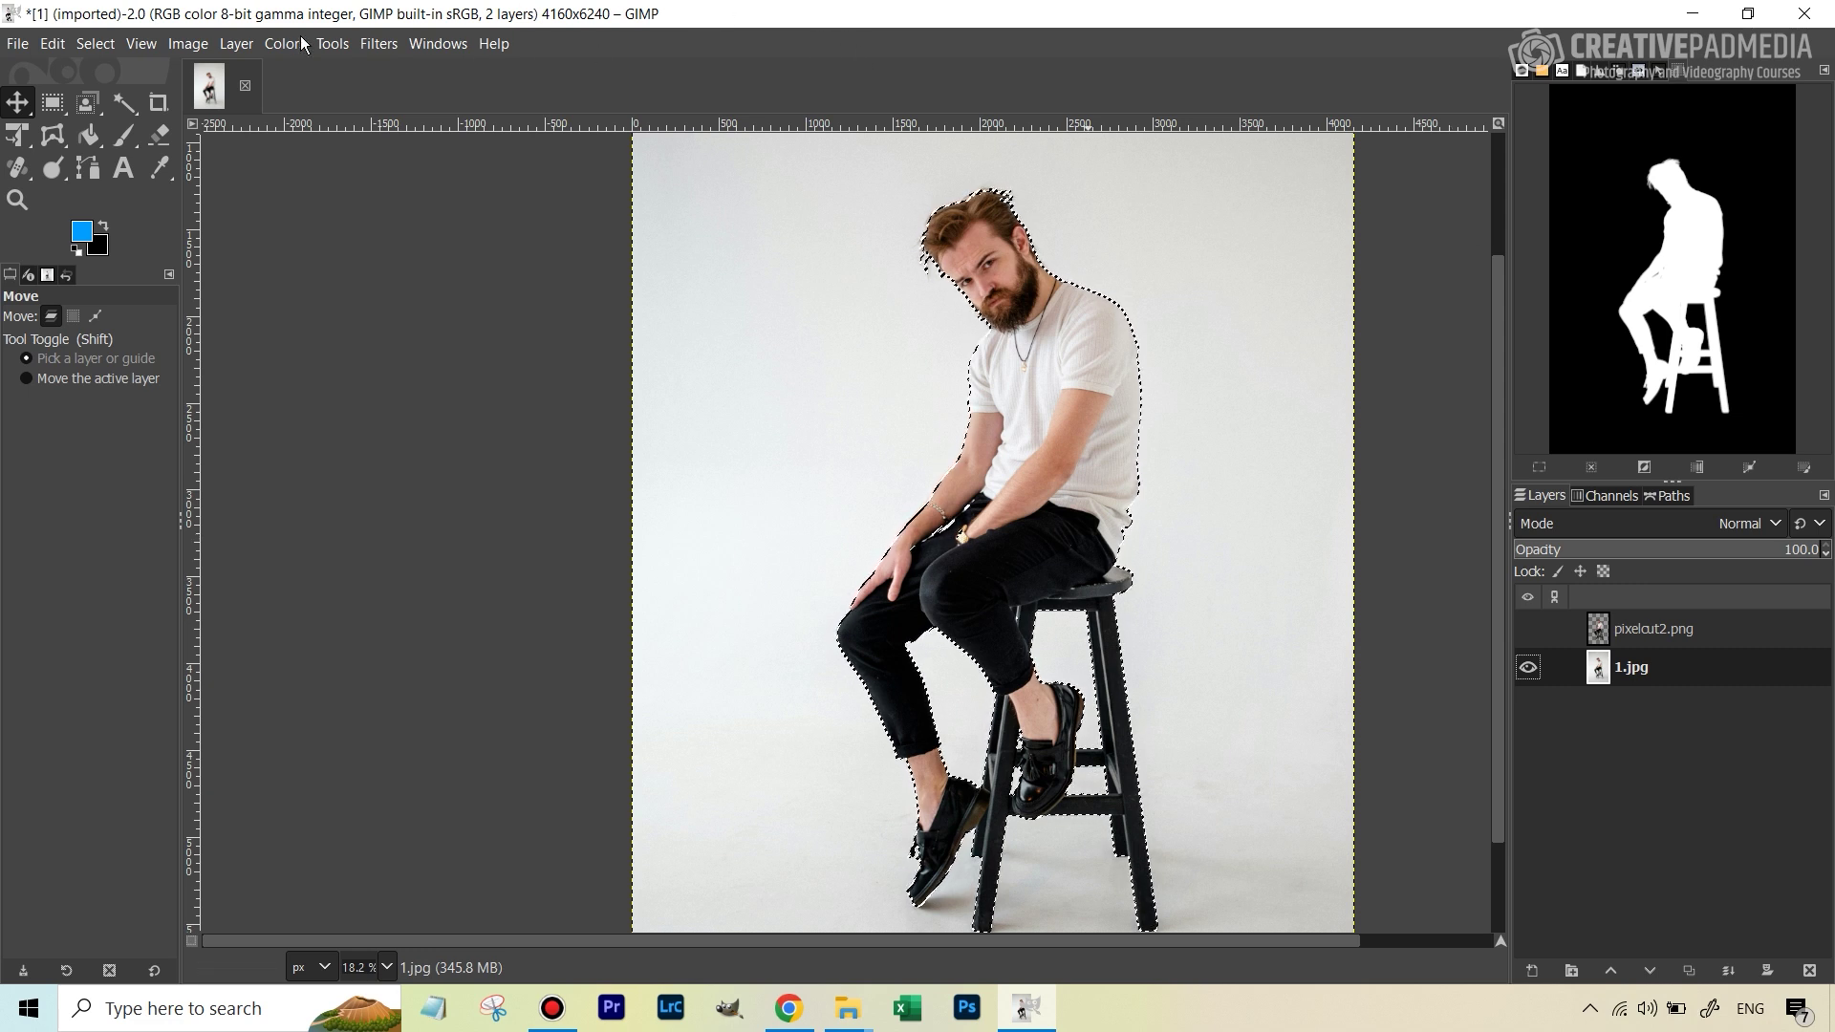
# Invert the selection to cover the background and create a new 4160 × 6240 layer filled with the foreground color above 1.jpg
pyautogui.click(102, 50)
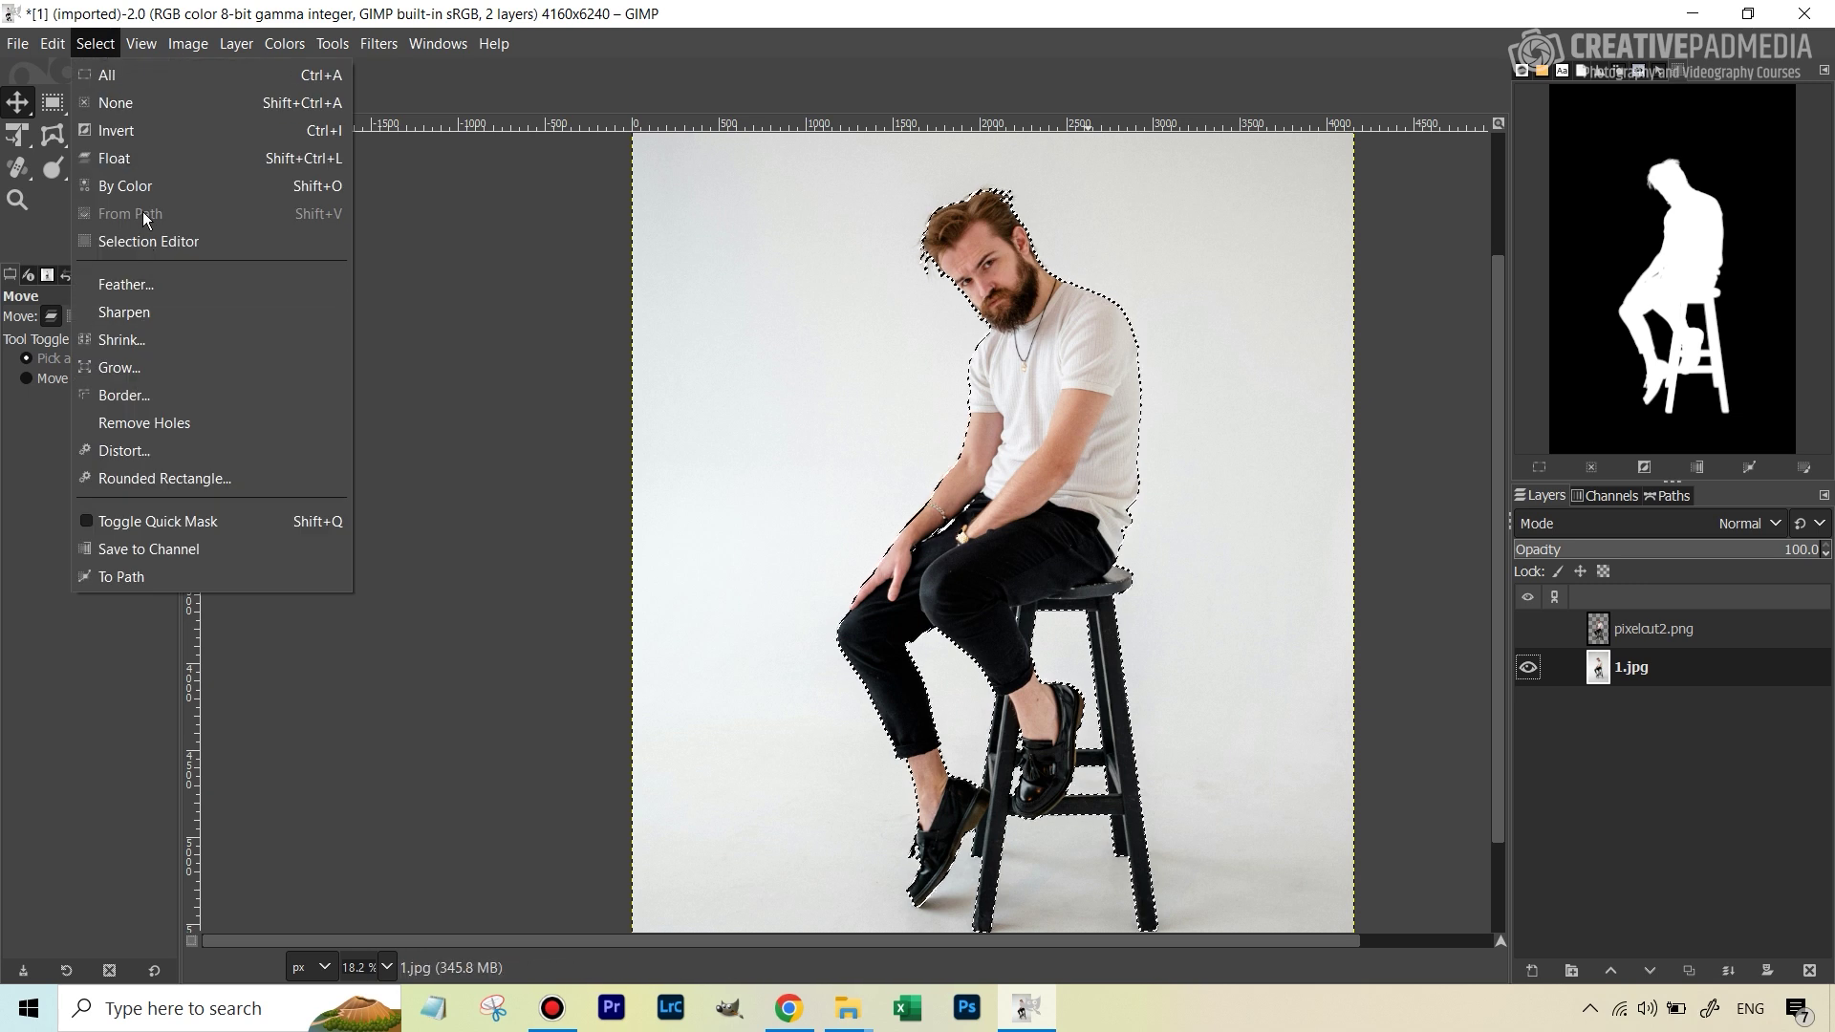
pyautogui.click(153, 142)
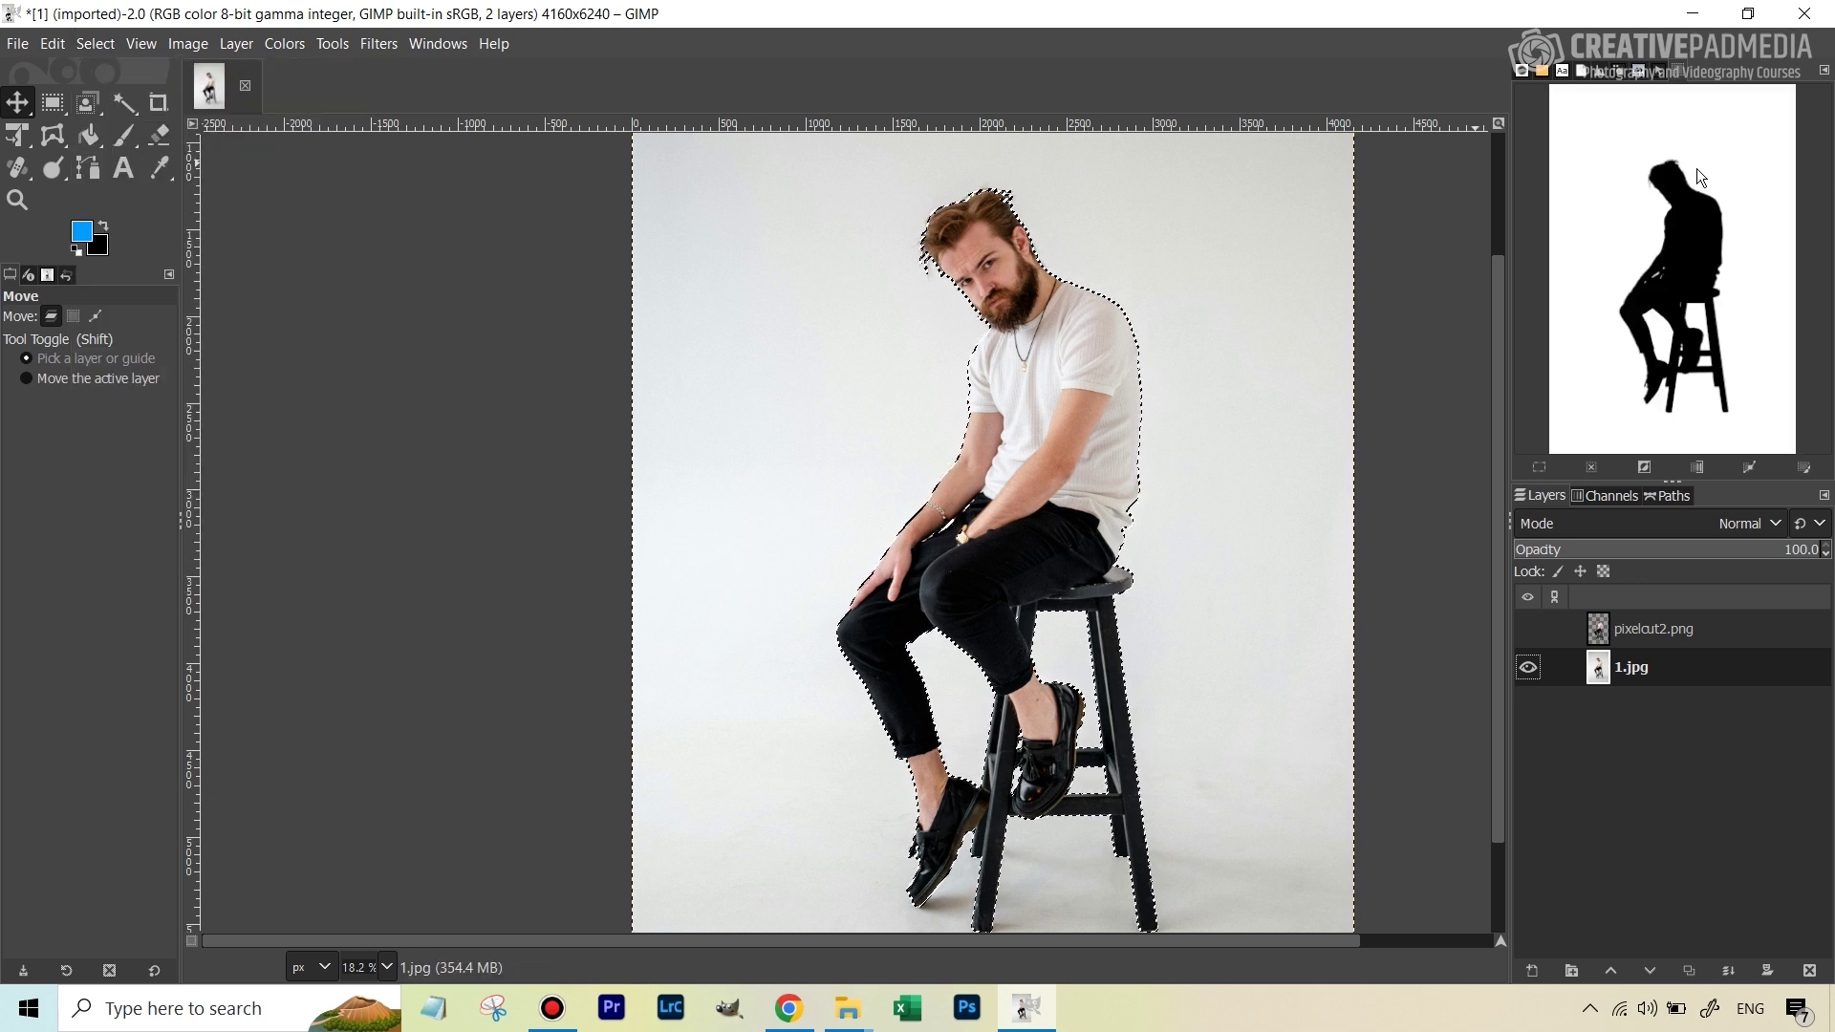
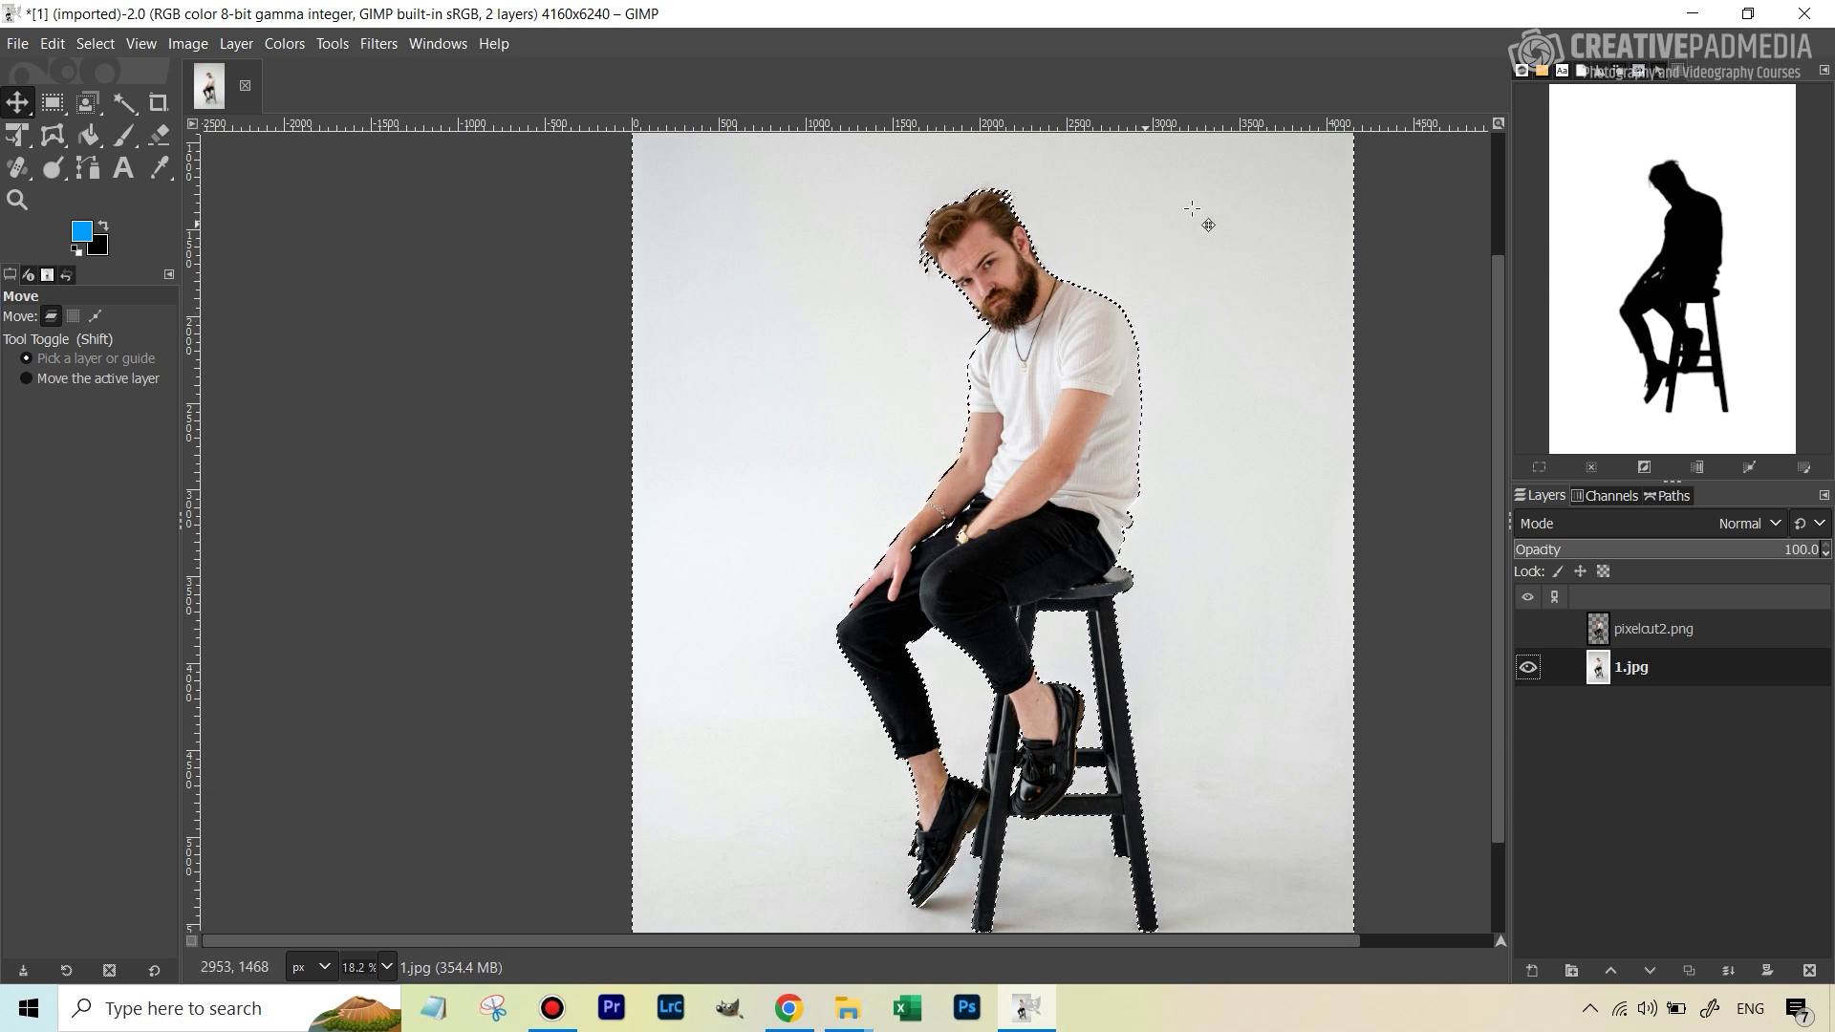
pyautogui.click(1531, 972)
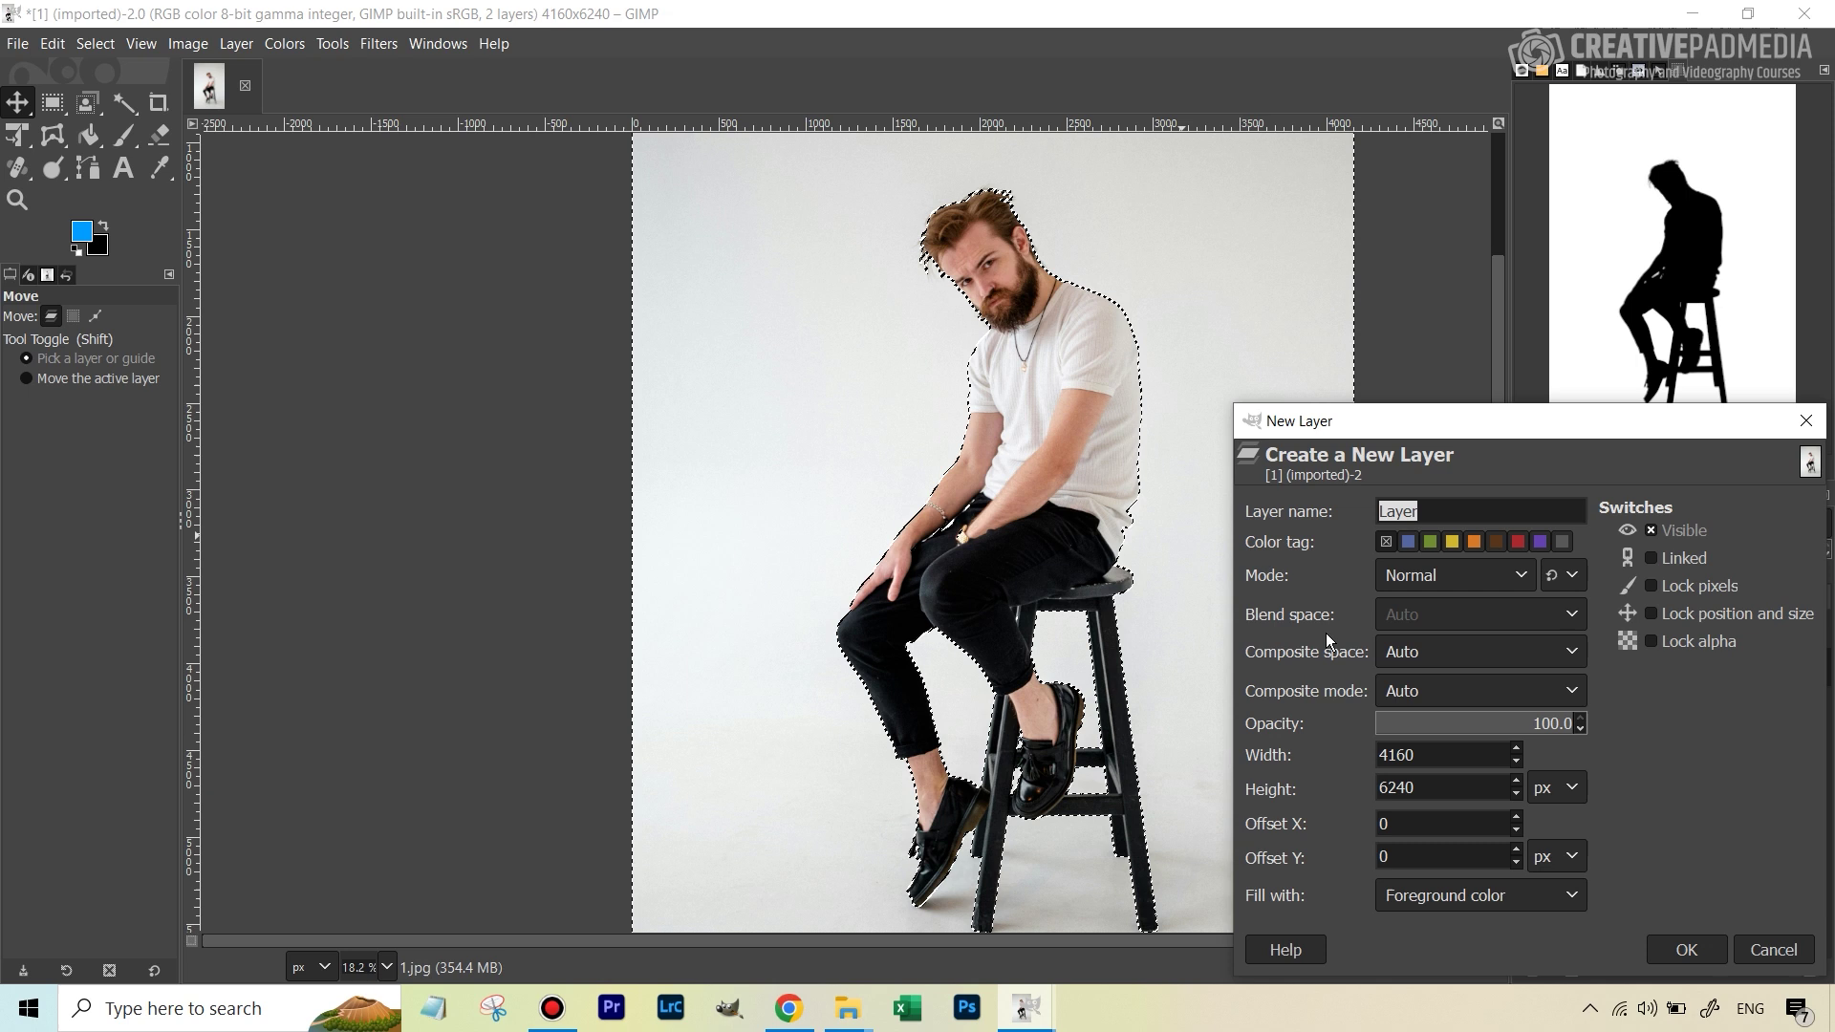
pyautogui.click(1693, 955)
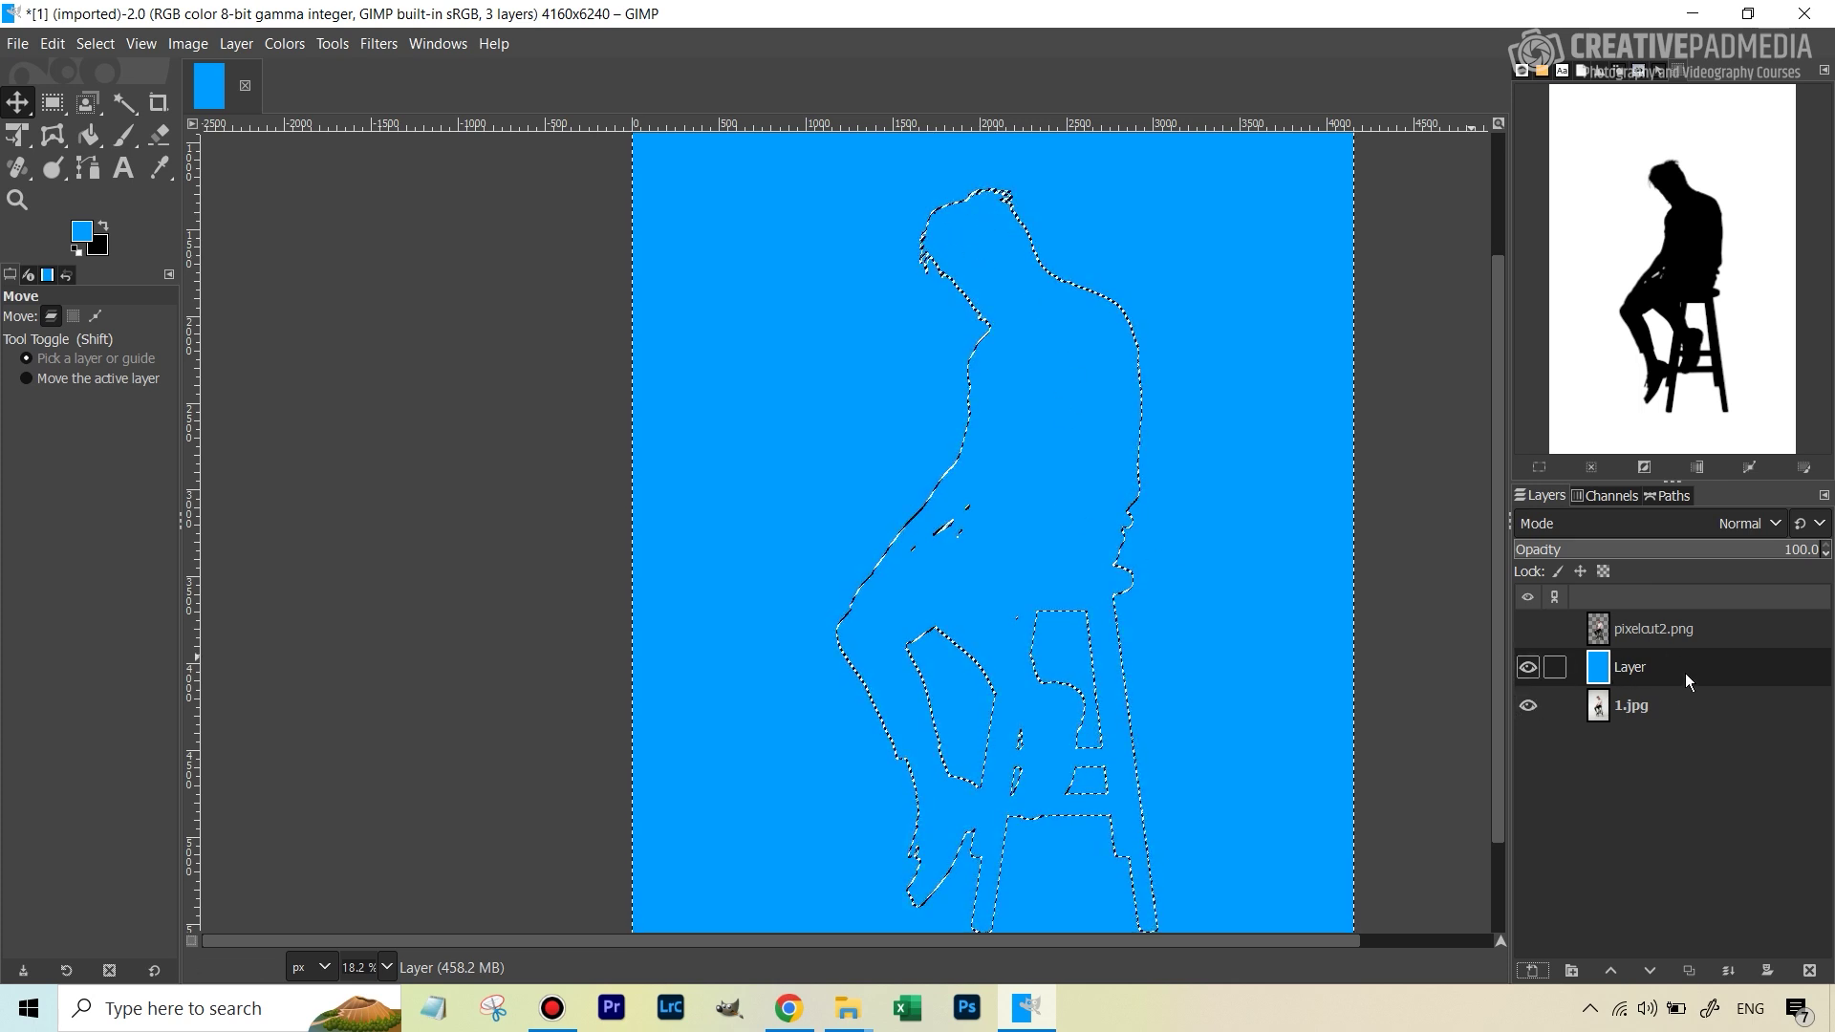
# Add a layer mask initialized from the selection to the blue layer and deselect everything
pyautogui.click(1770, 969)
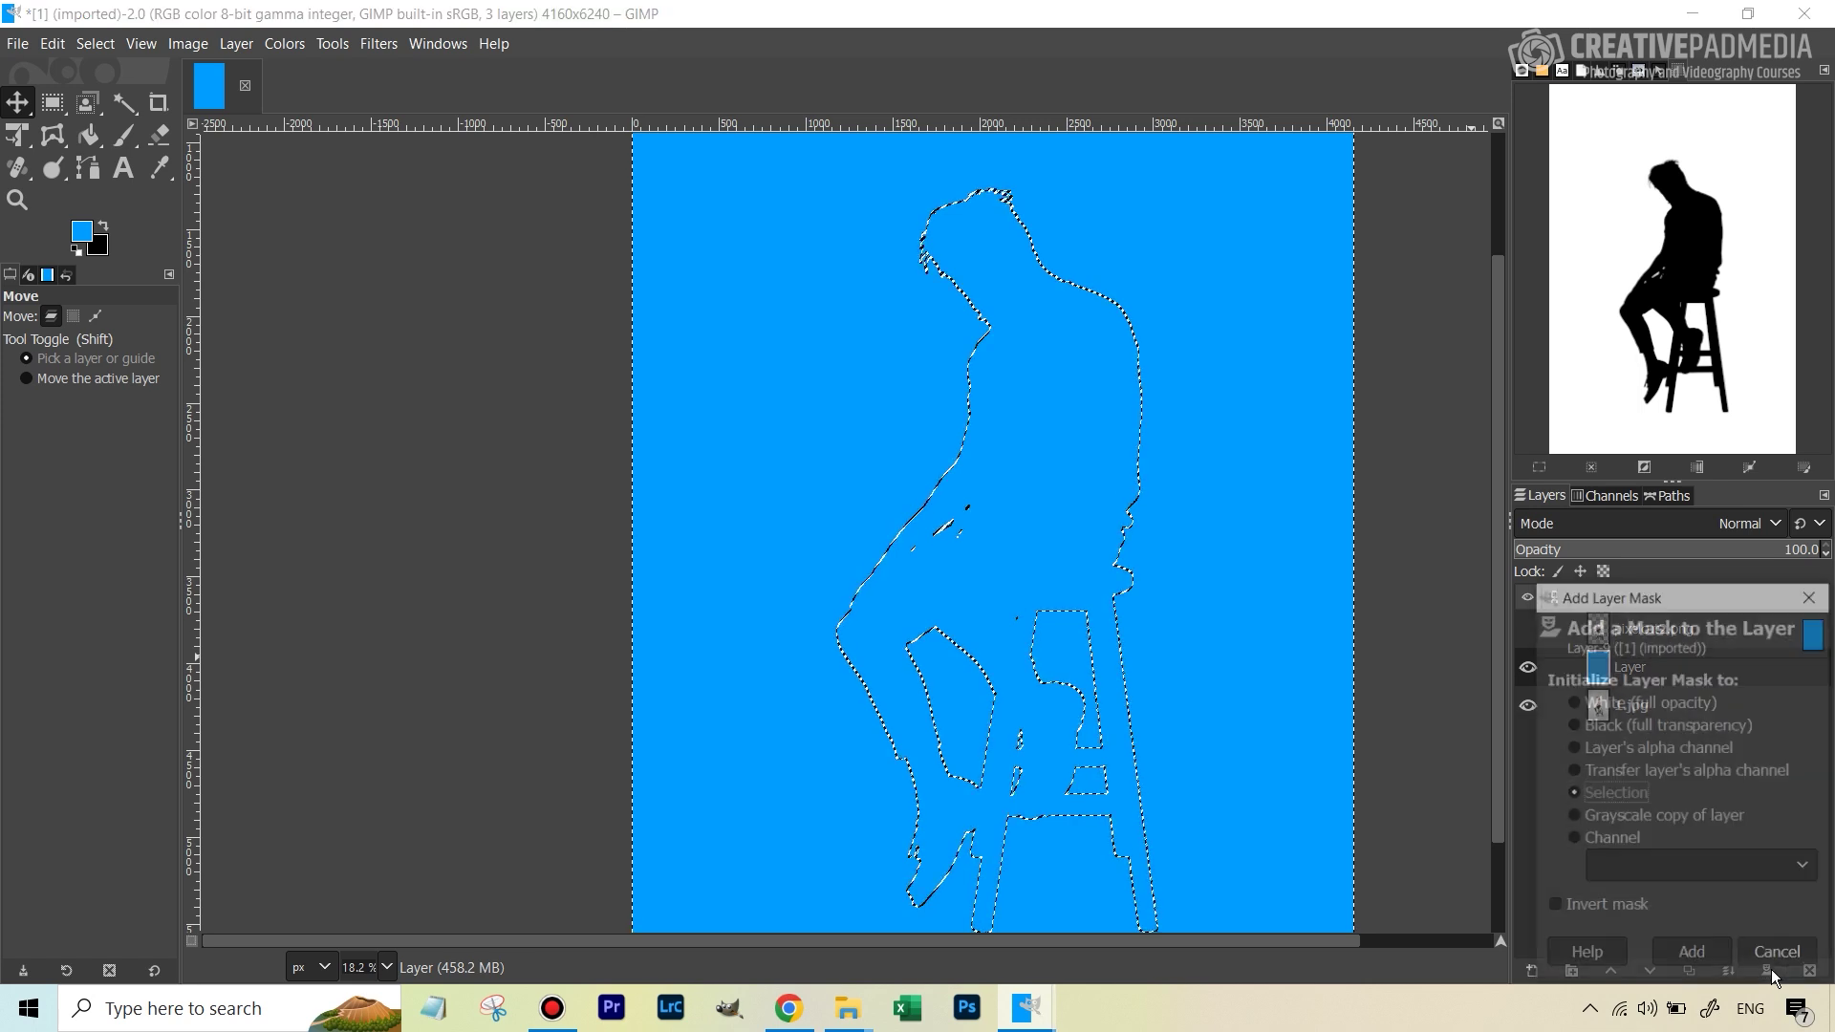
pyautogui.click(1812, 594)
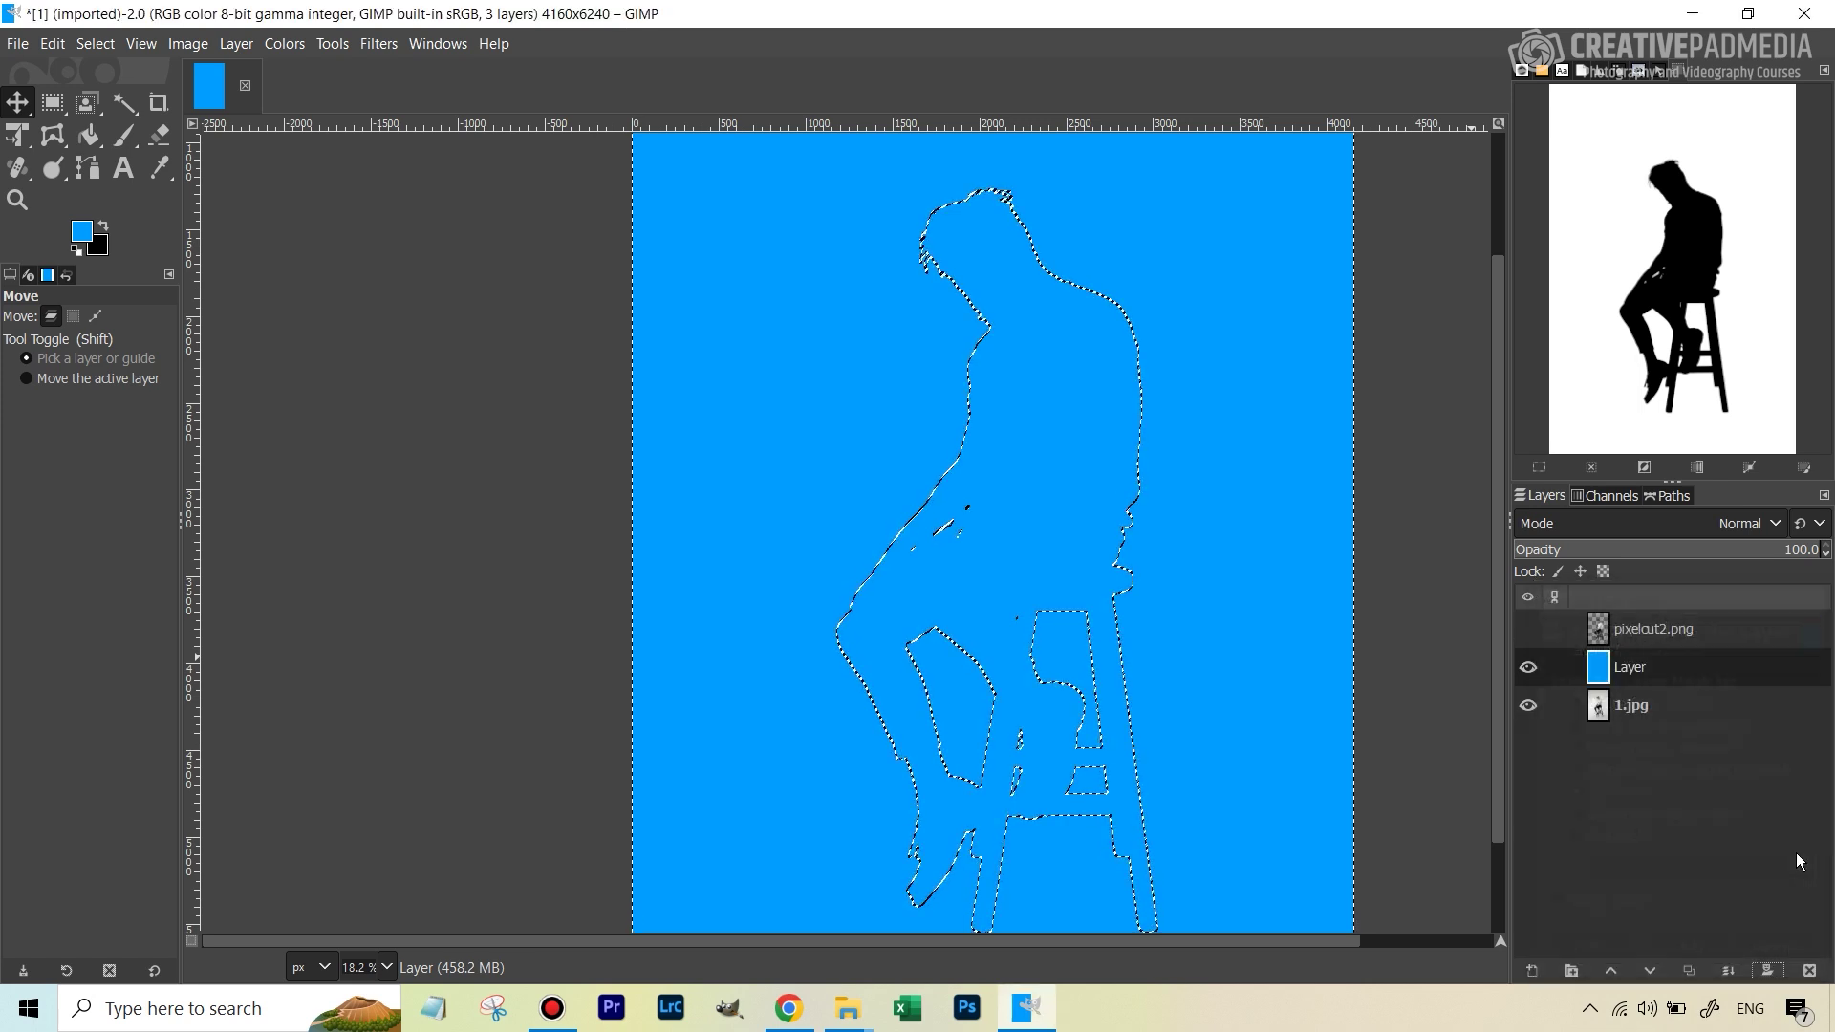
pyautogui.click(1768, 970)
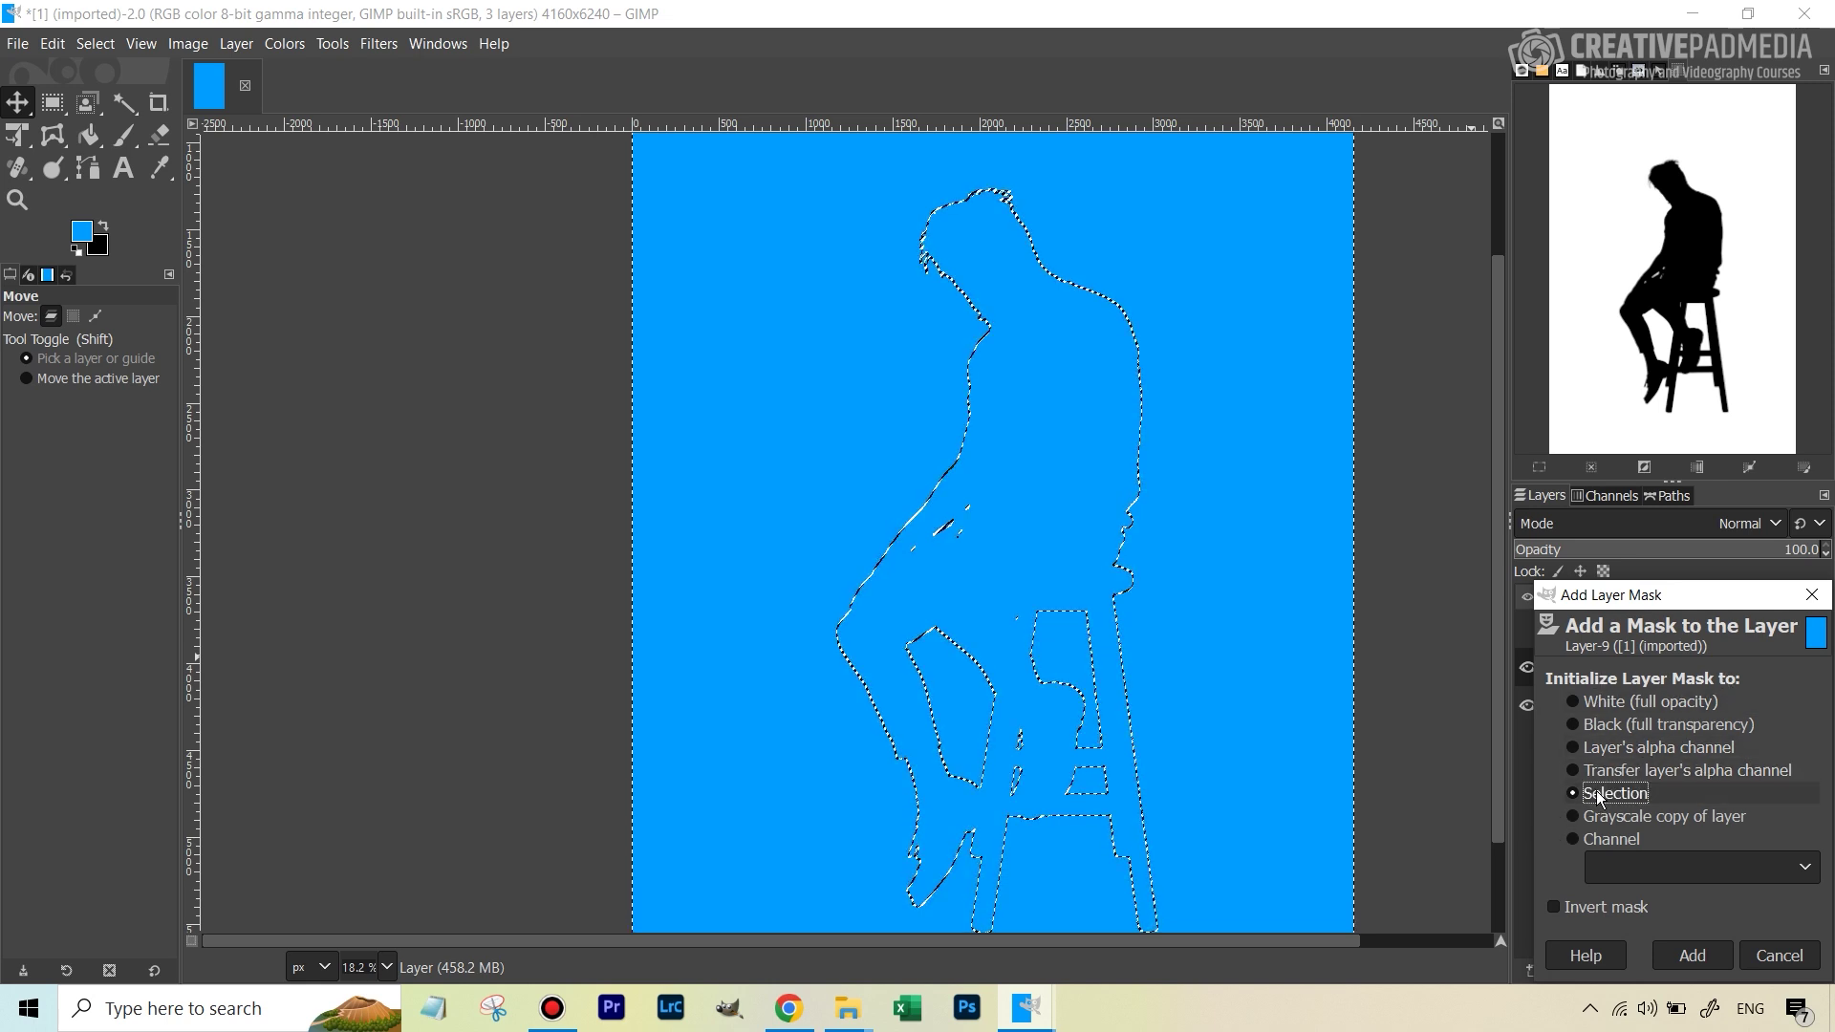
pyautogui.click(1703, 961)
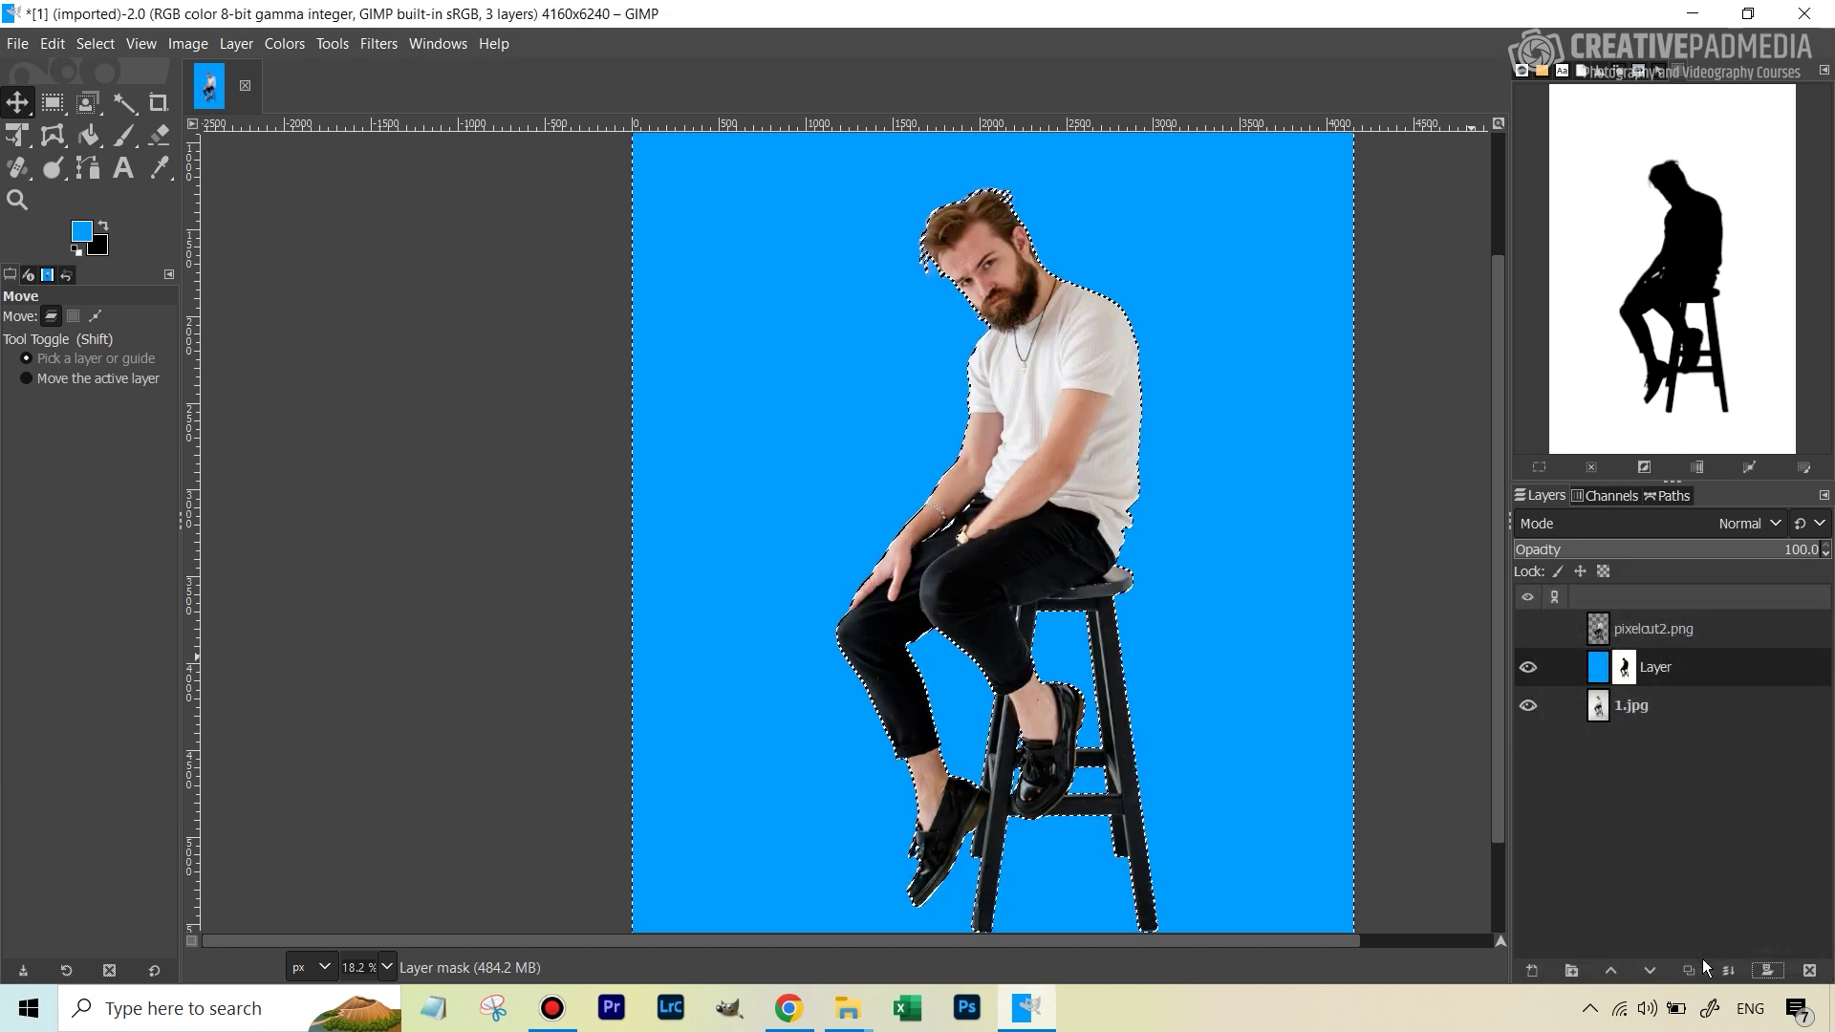
pyautogui.click(1607, 665)
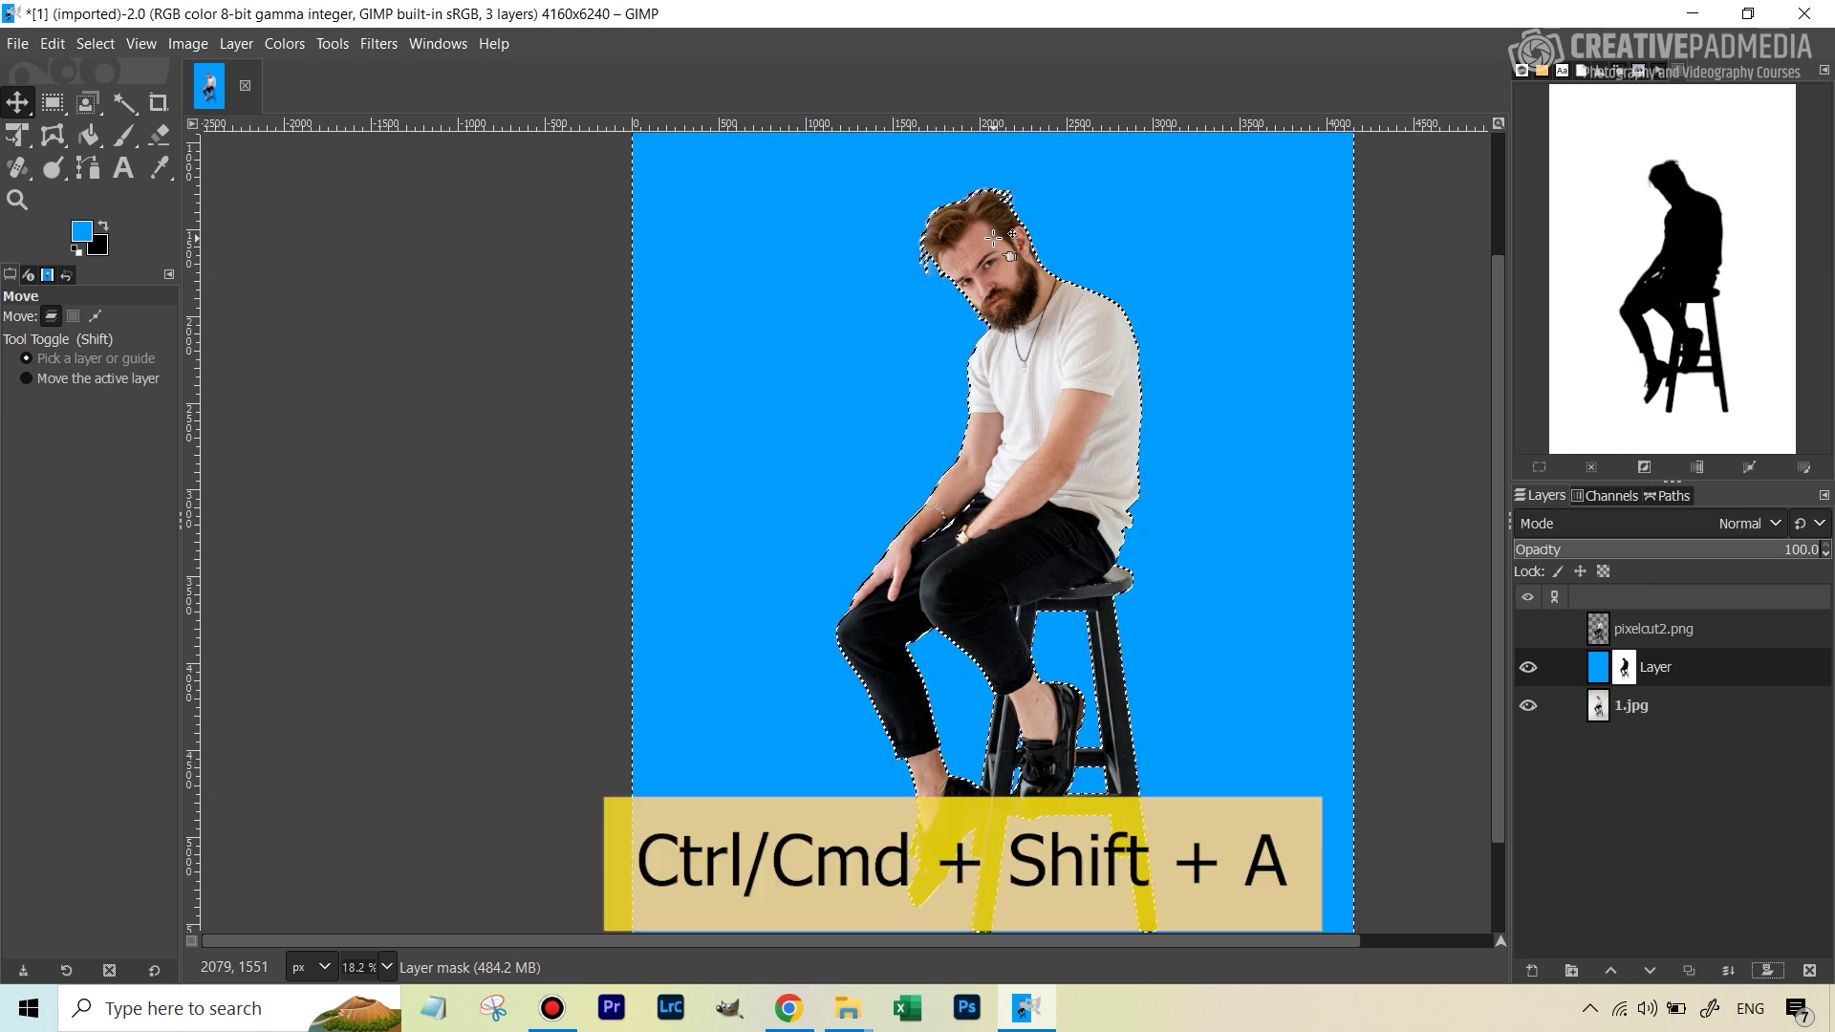
pyautogui.hotkey('ctrl', 'shift', 'a')
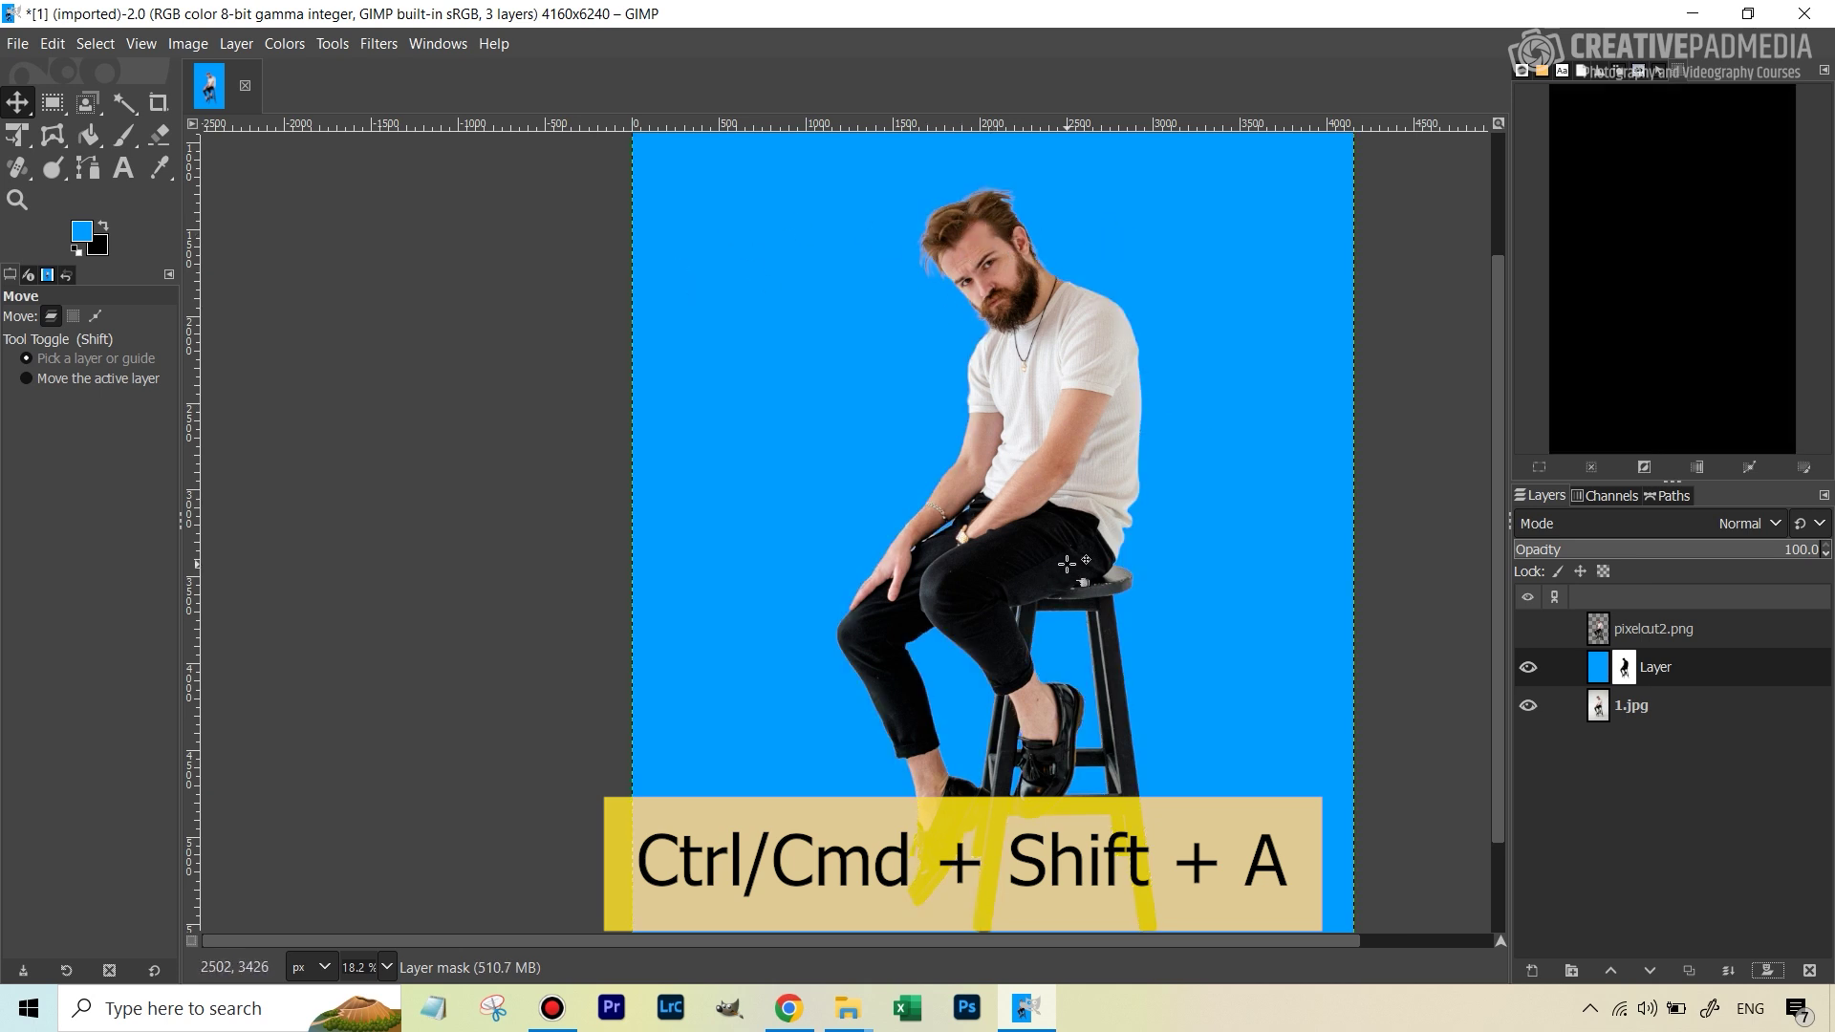
# Set the blue layer's blending mode to LCh Color
pyautogui.scroll(-2, 1066, 563)
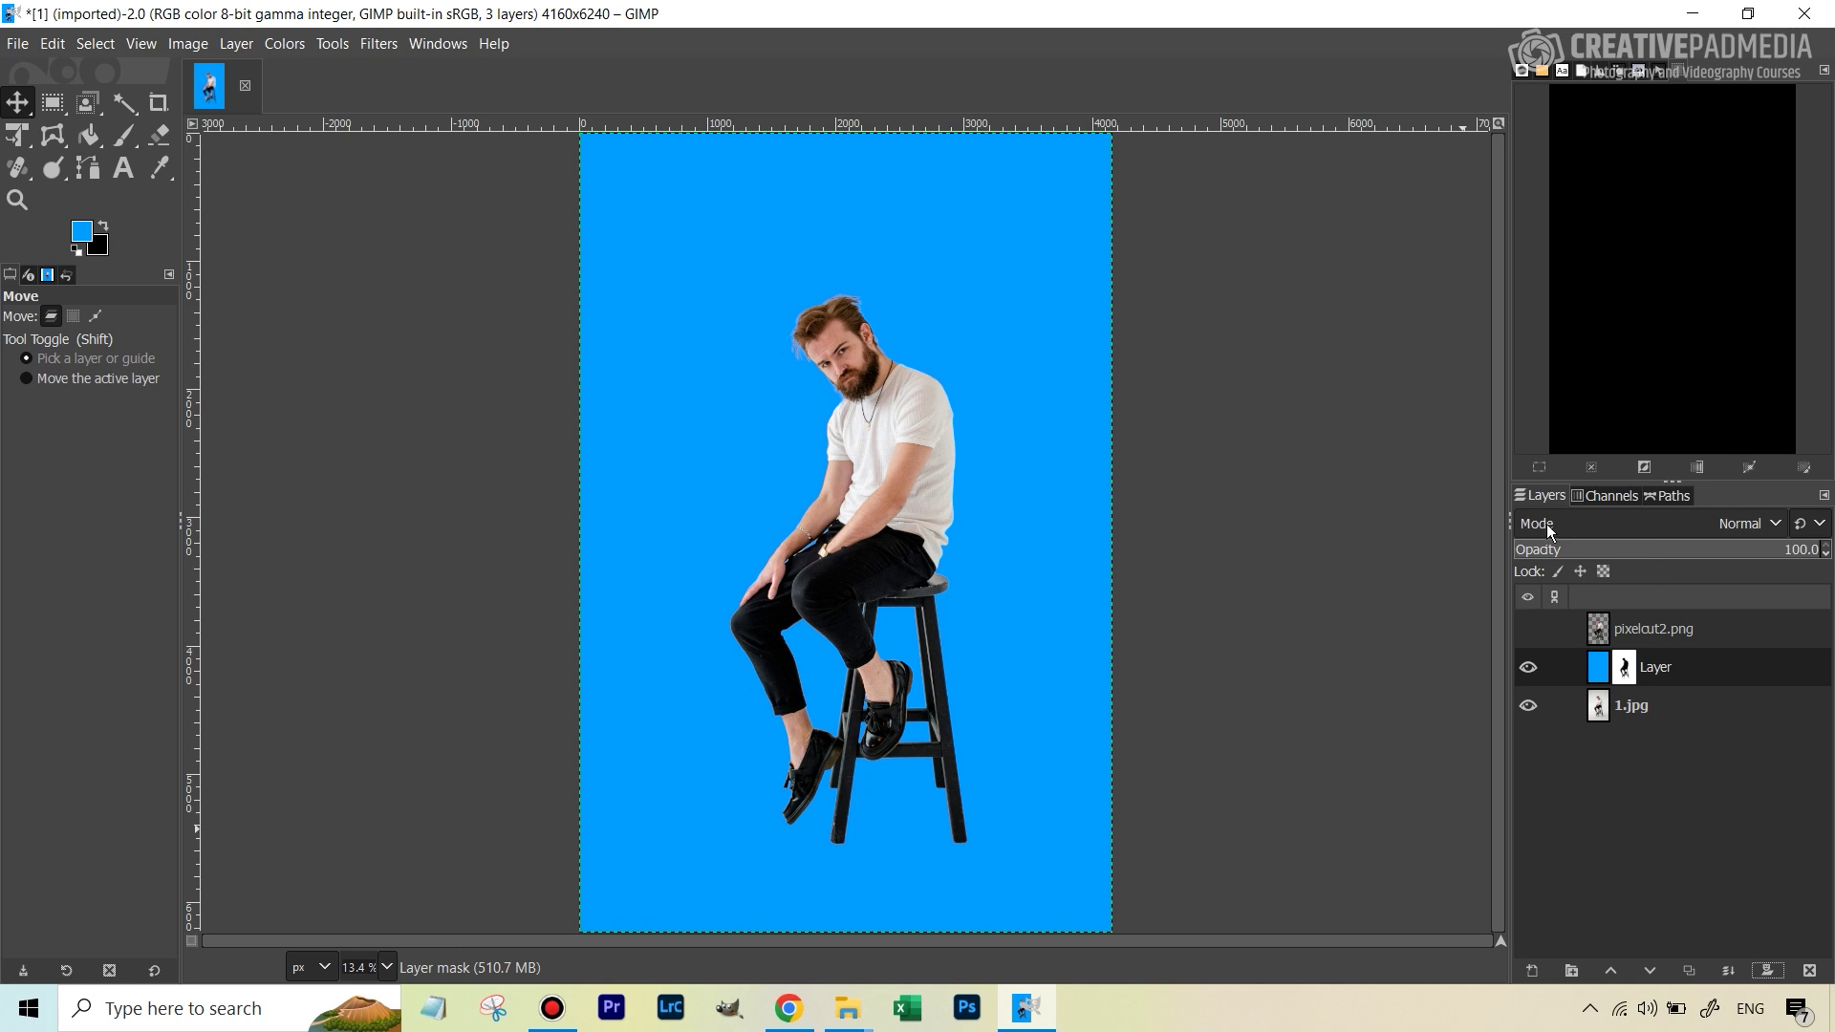
pyautogui.click(1766, 527)
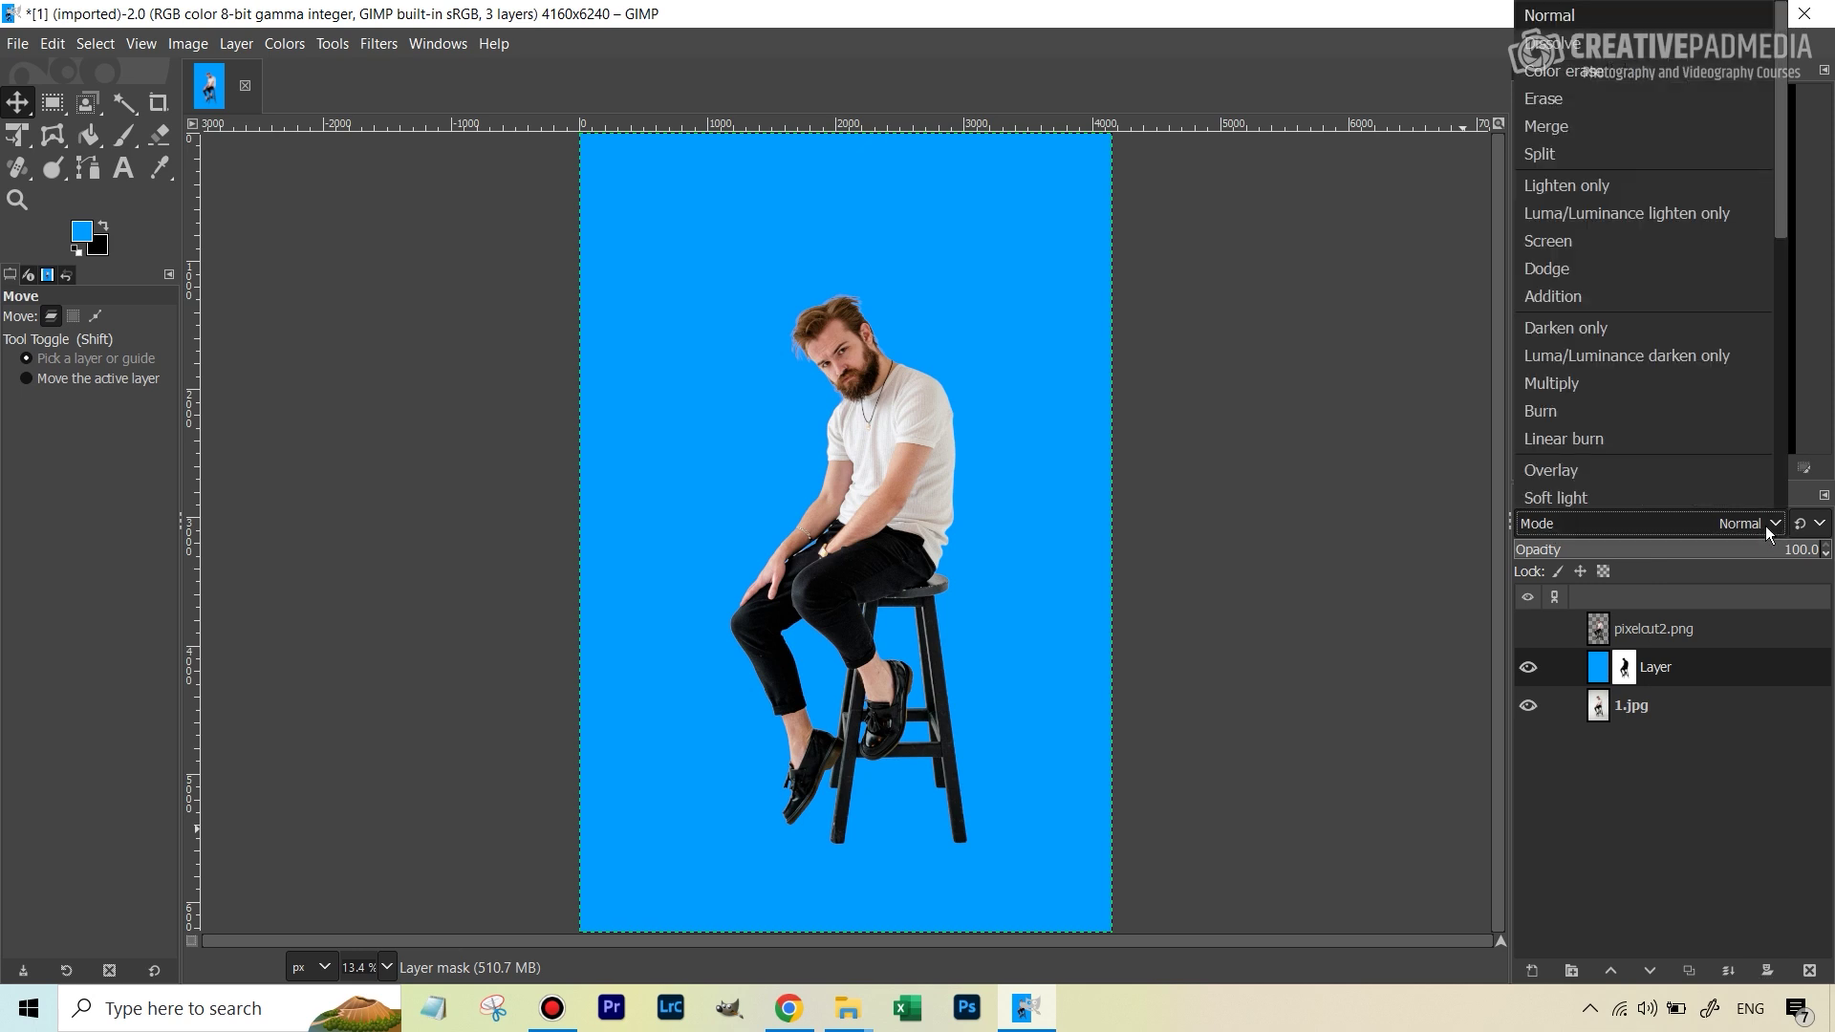
pyautogui.scroll(-10, 1722, 420)
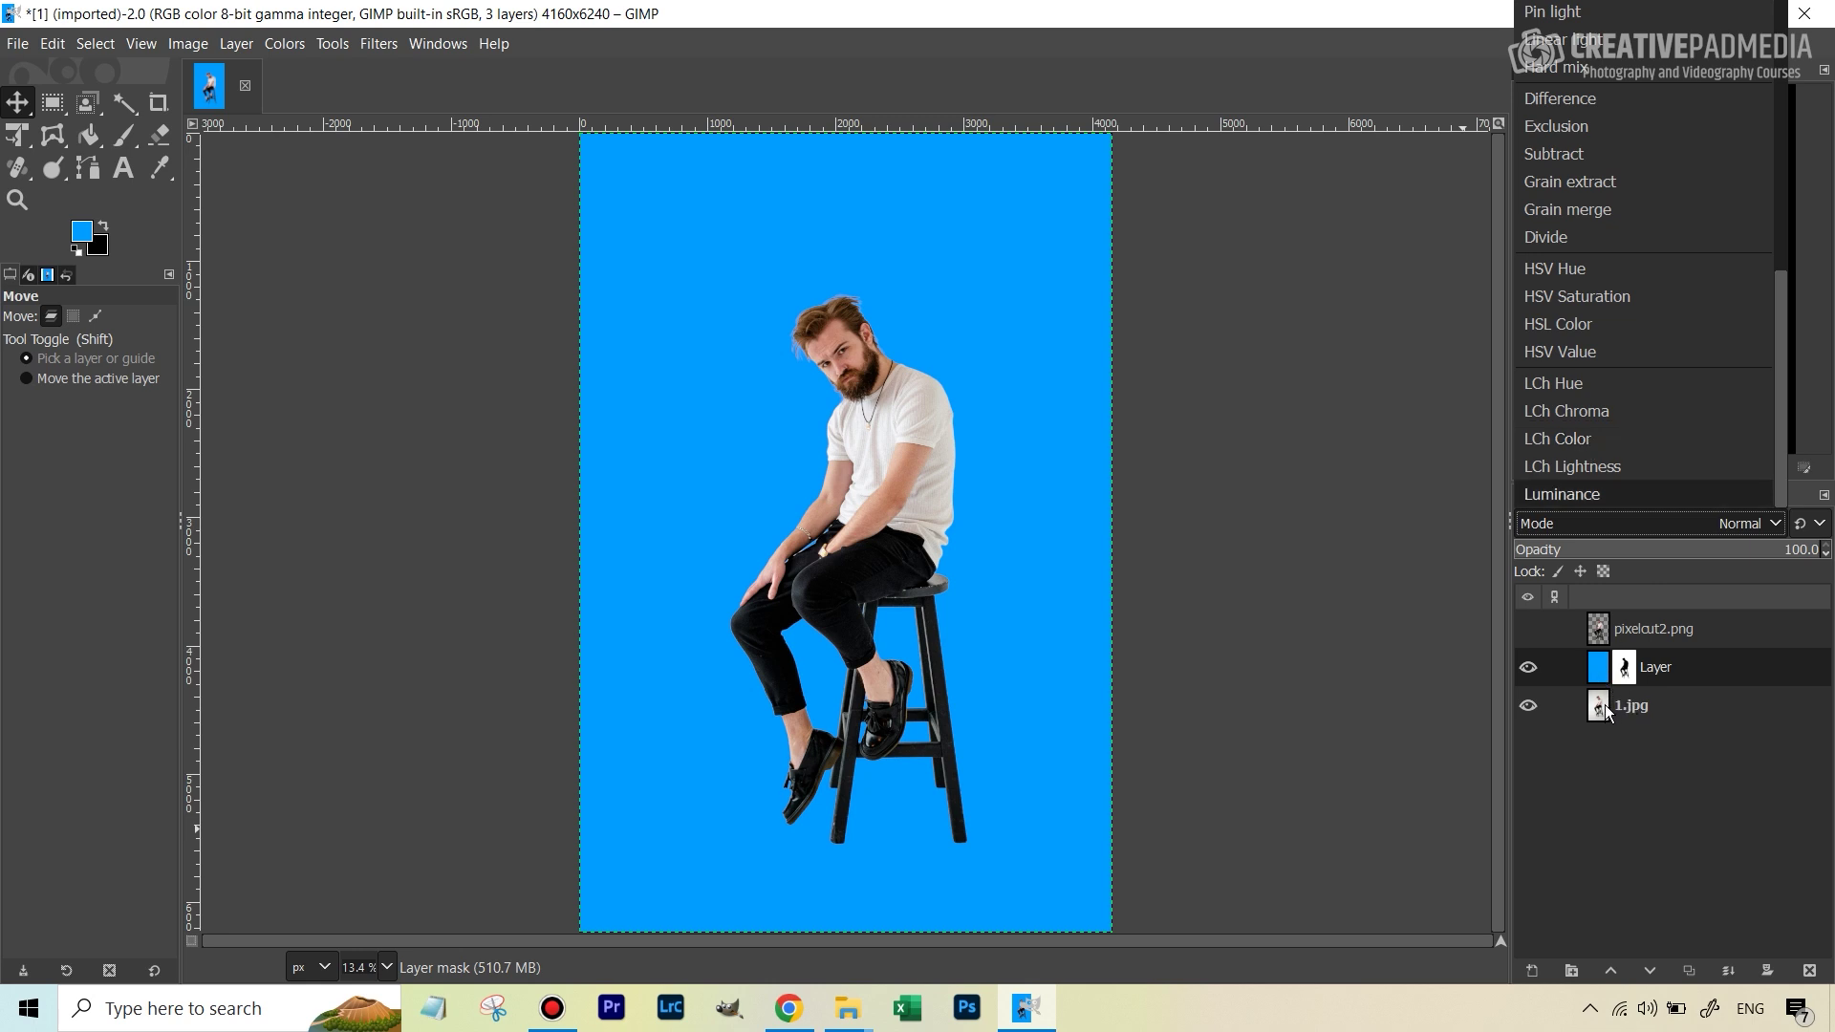
pyautogui.click(1601, 444)
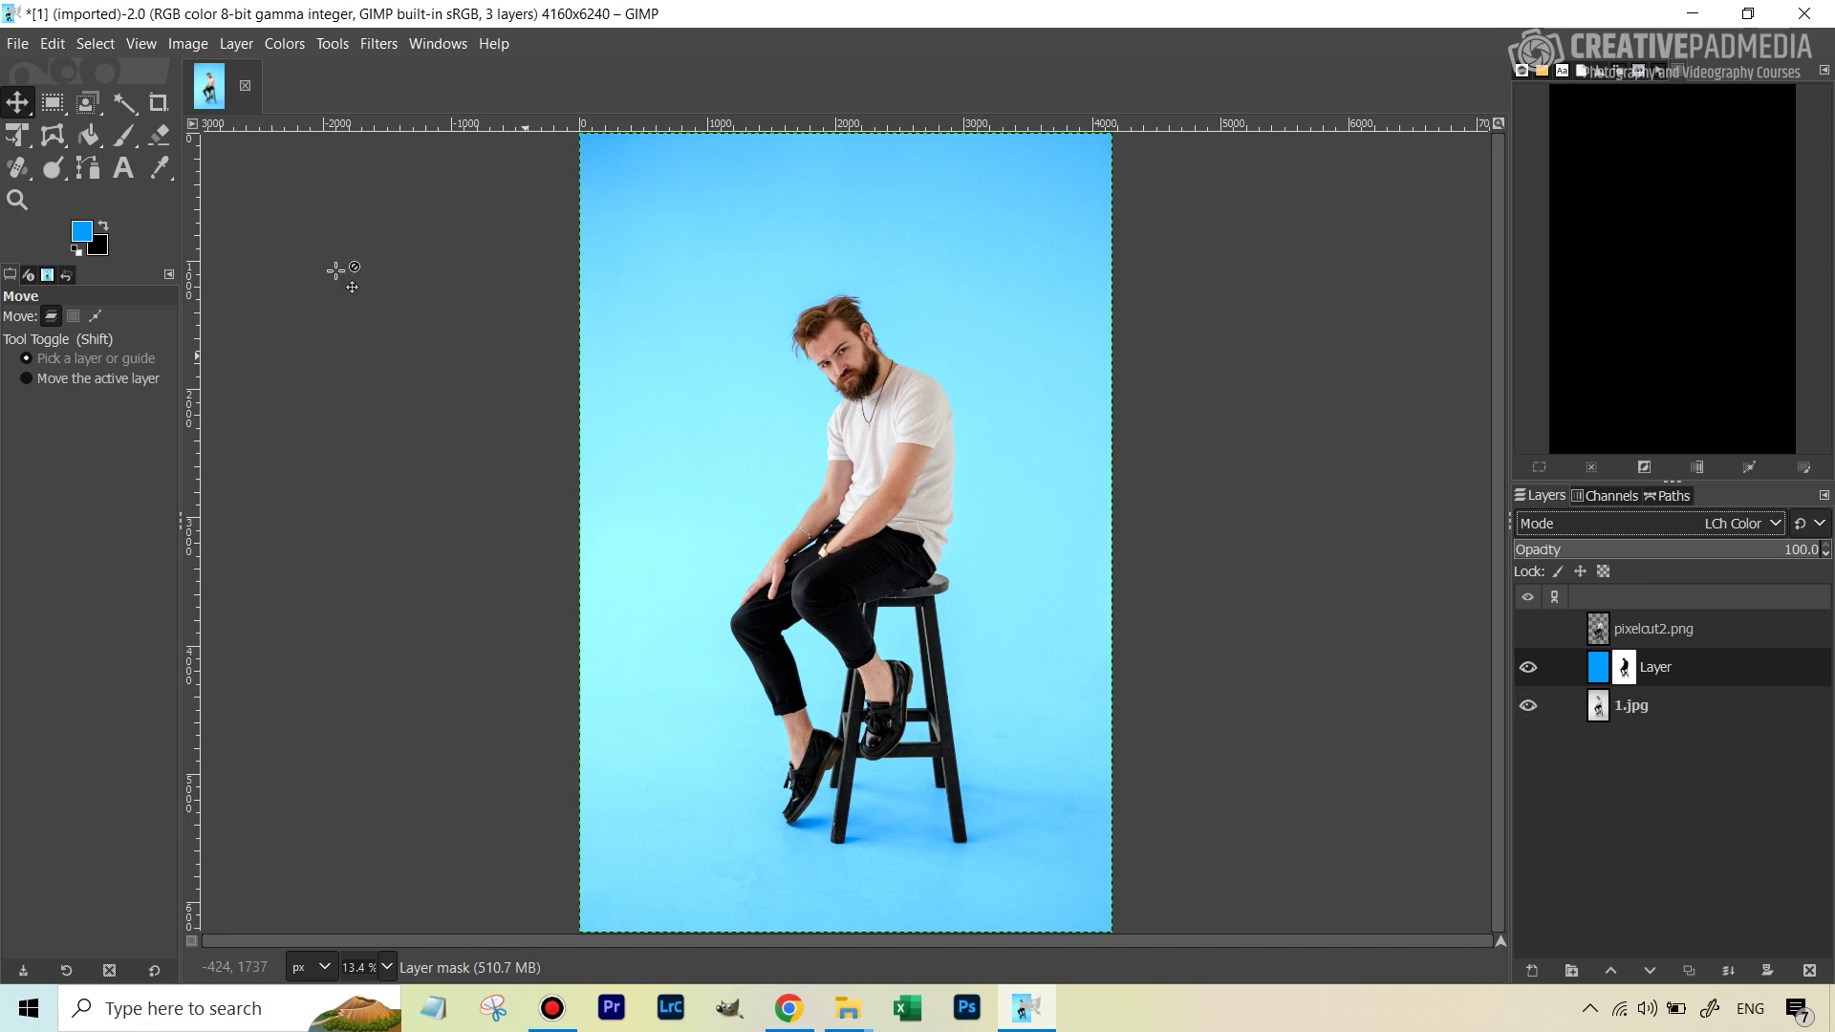
# Set the foreground color to magenta ff00ca and fill the masked color layer with it
pyautogui.click(82, 238)
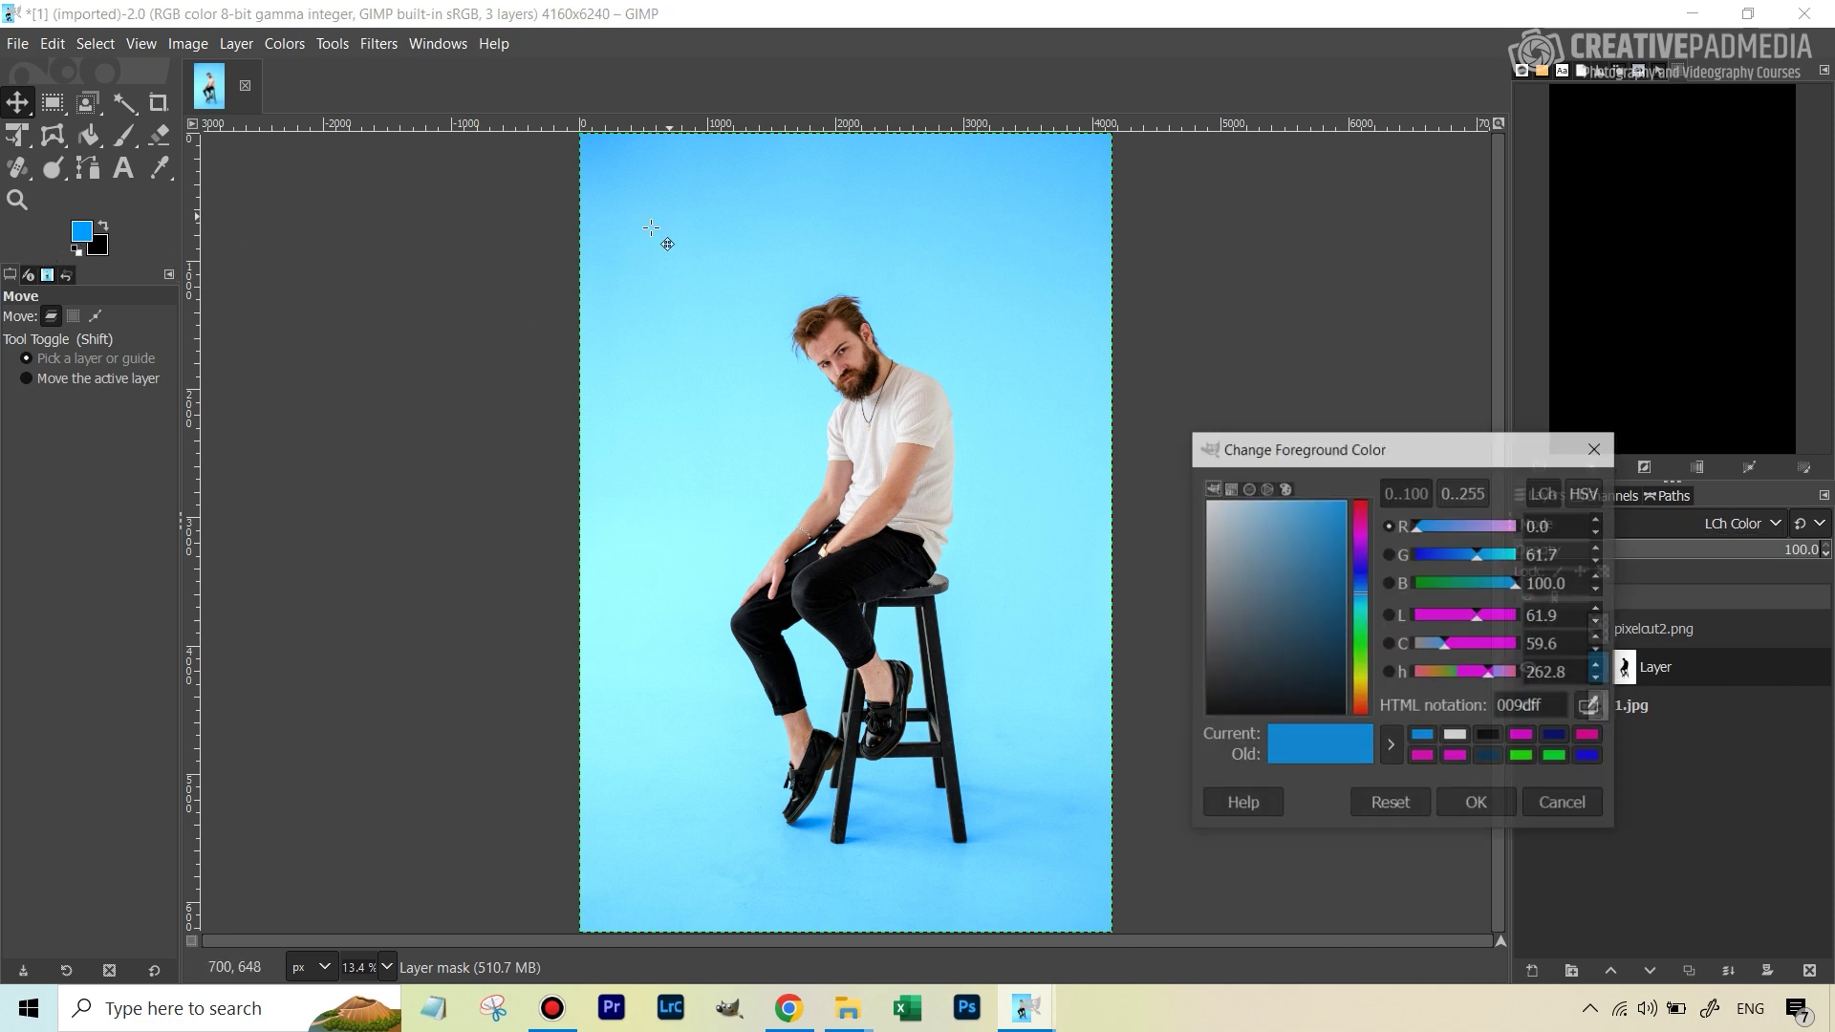
pyautogui.click(1357, 529)
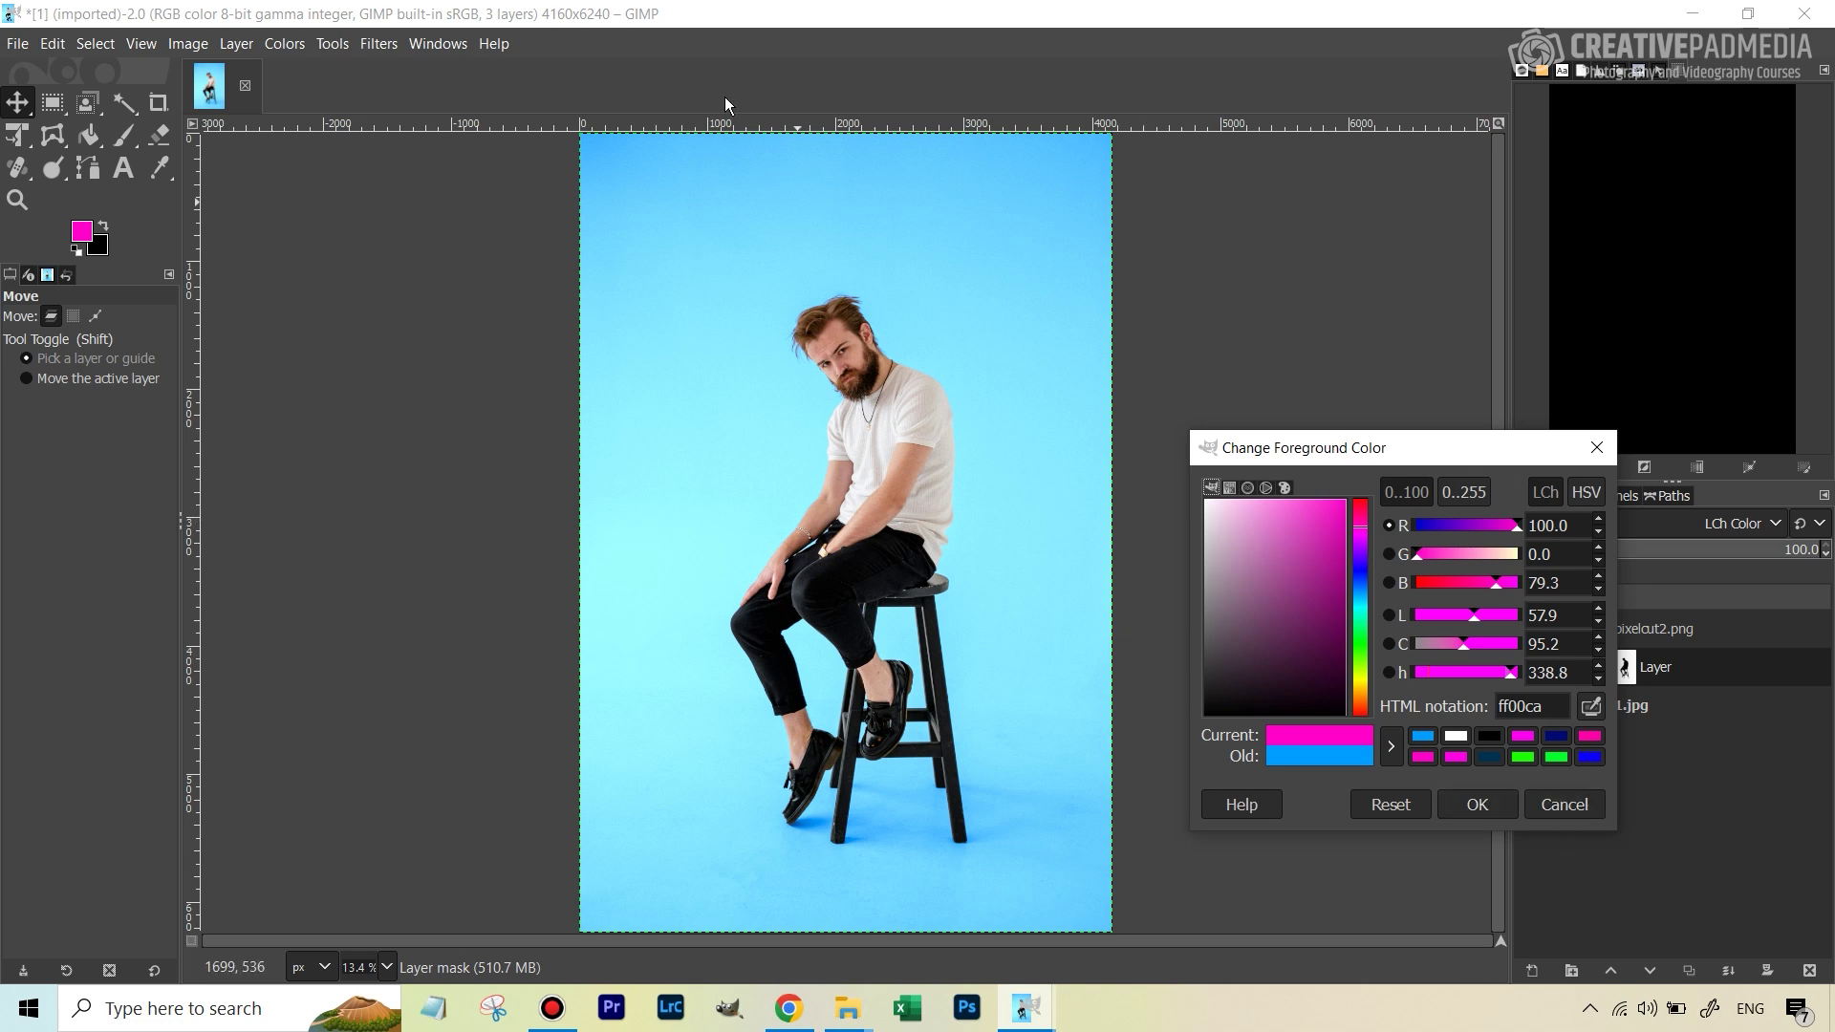
pyautogui.click(1471, 800)
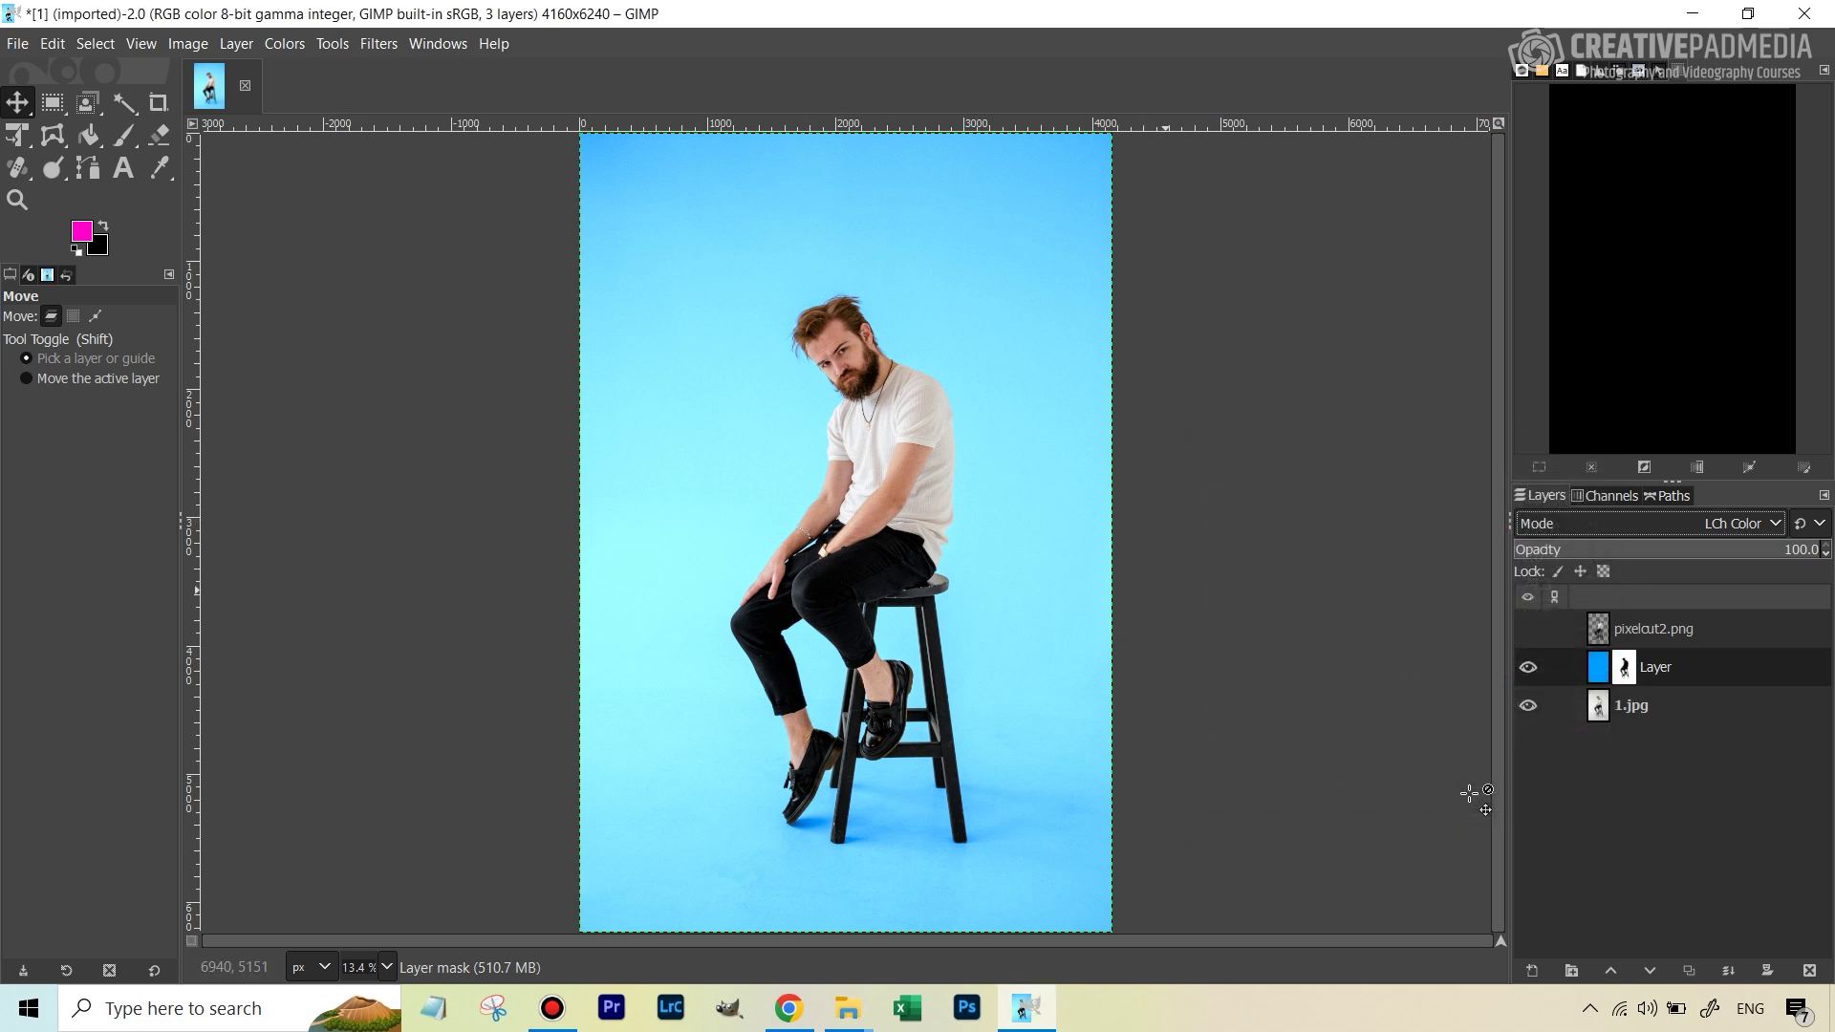
pyautogui.click(1598, 667)
pyautogui.click(52, 44)
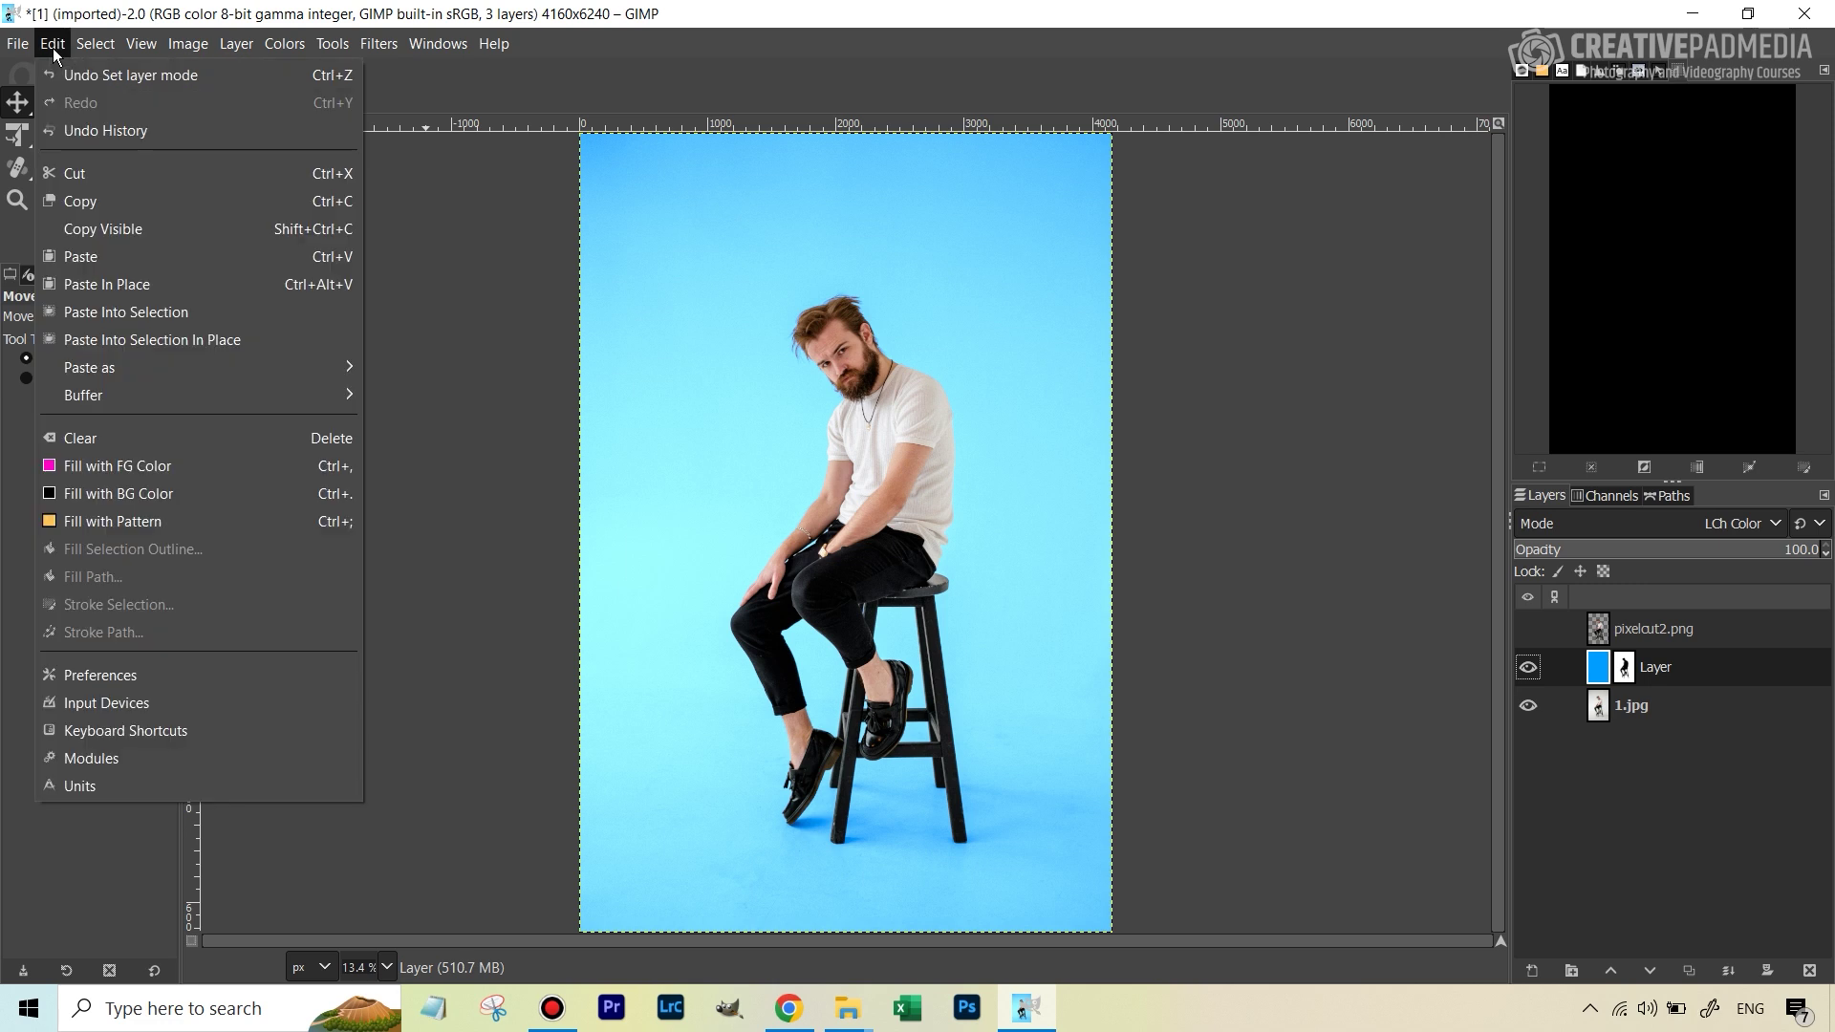
pyautogui.click(96, 467)
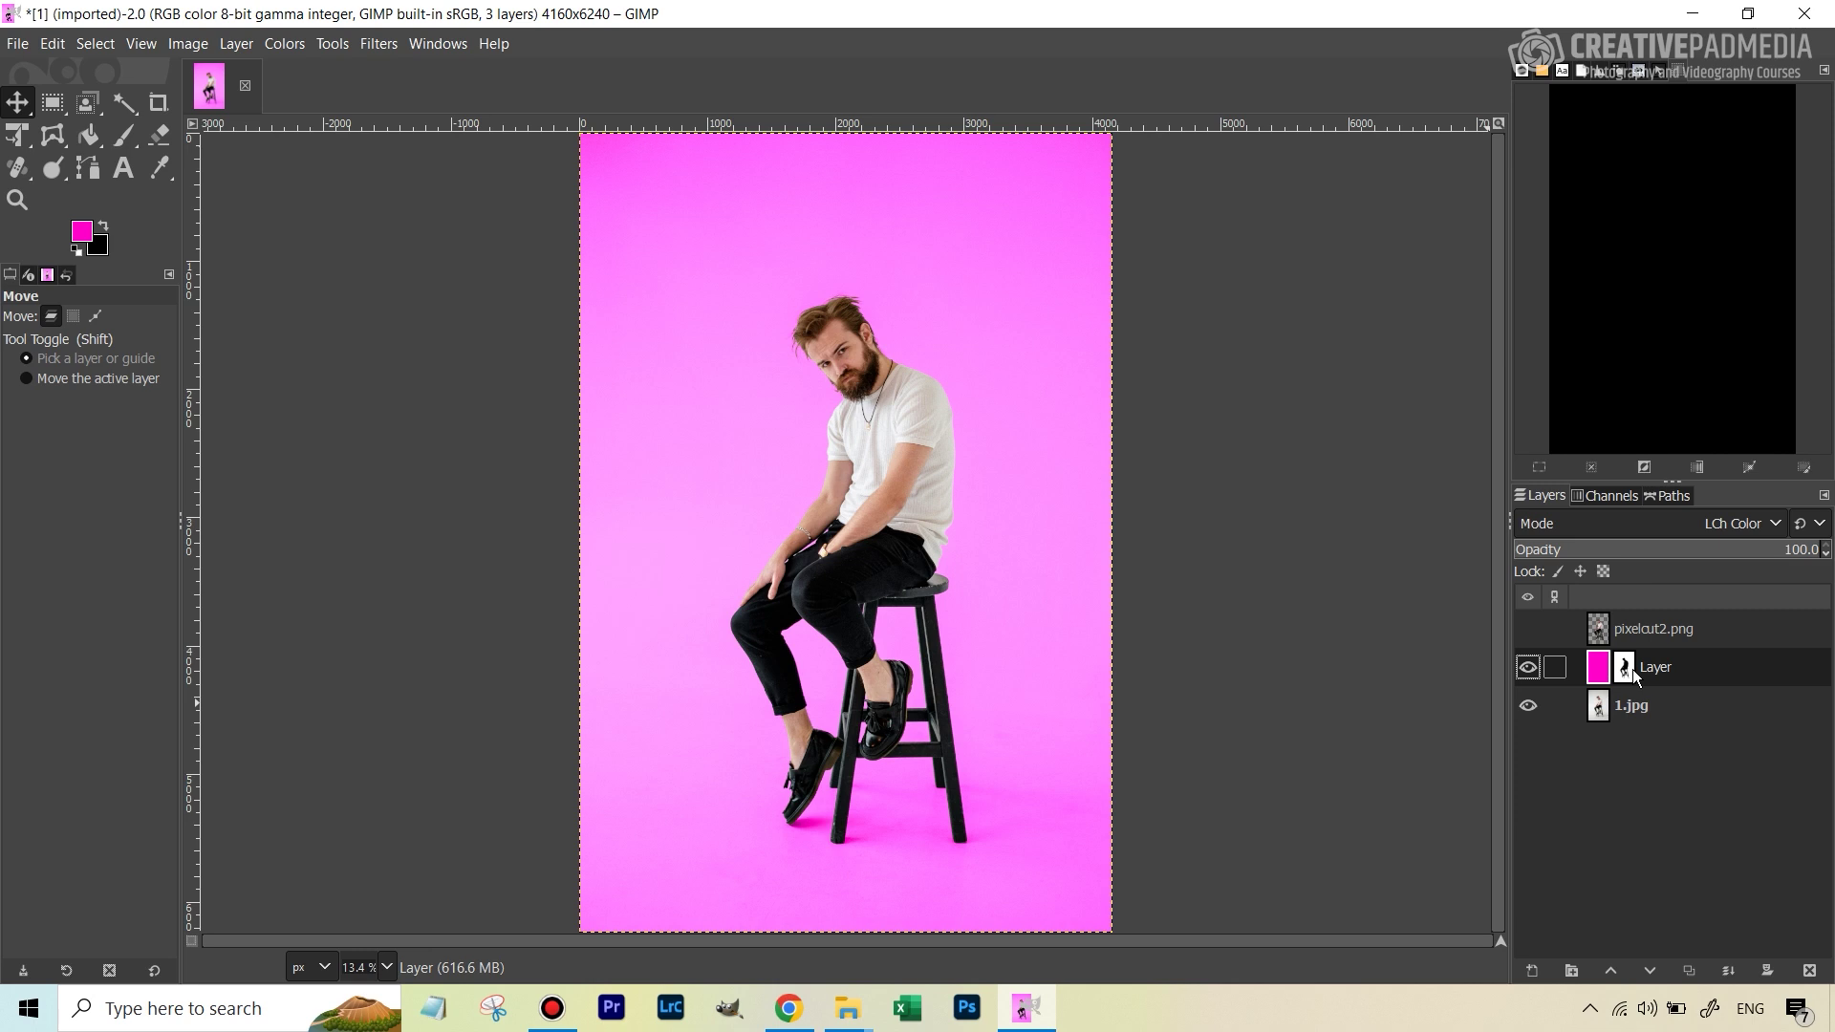
# Make the color layer's mask active and display the mask on the canvas around the man's head
pyautogui.click(1626, 668)
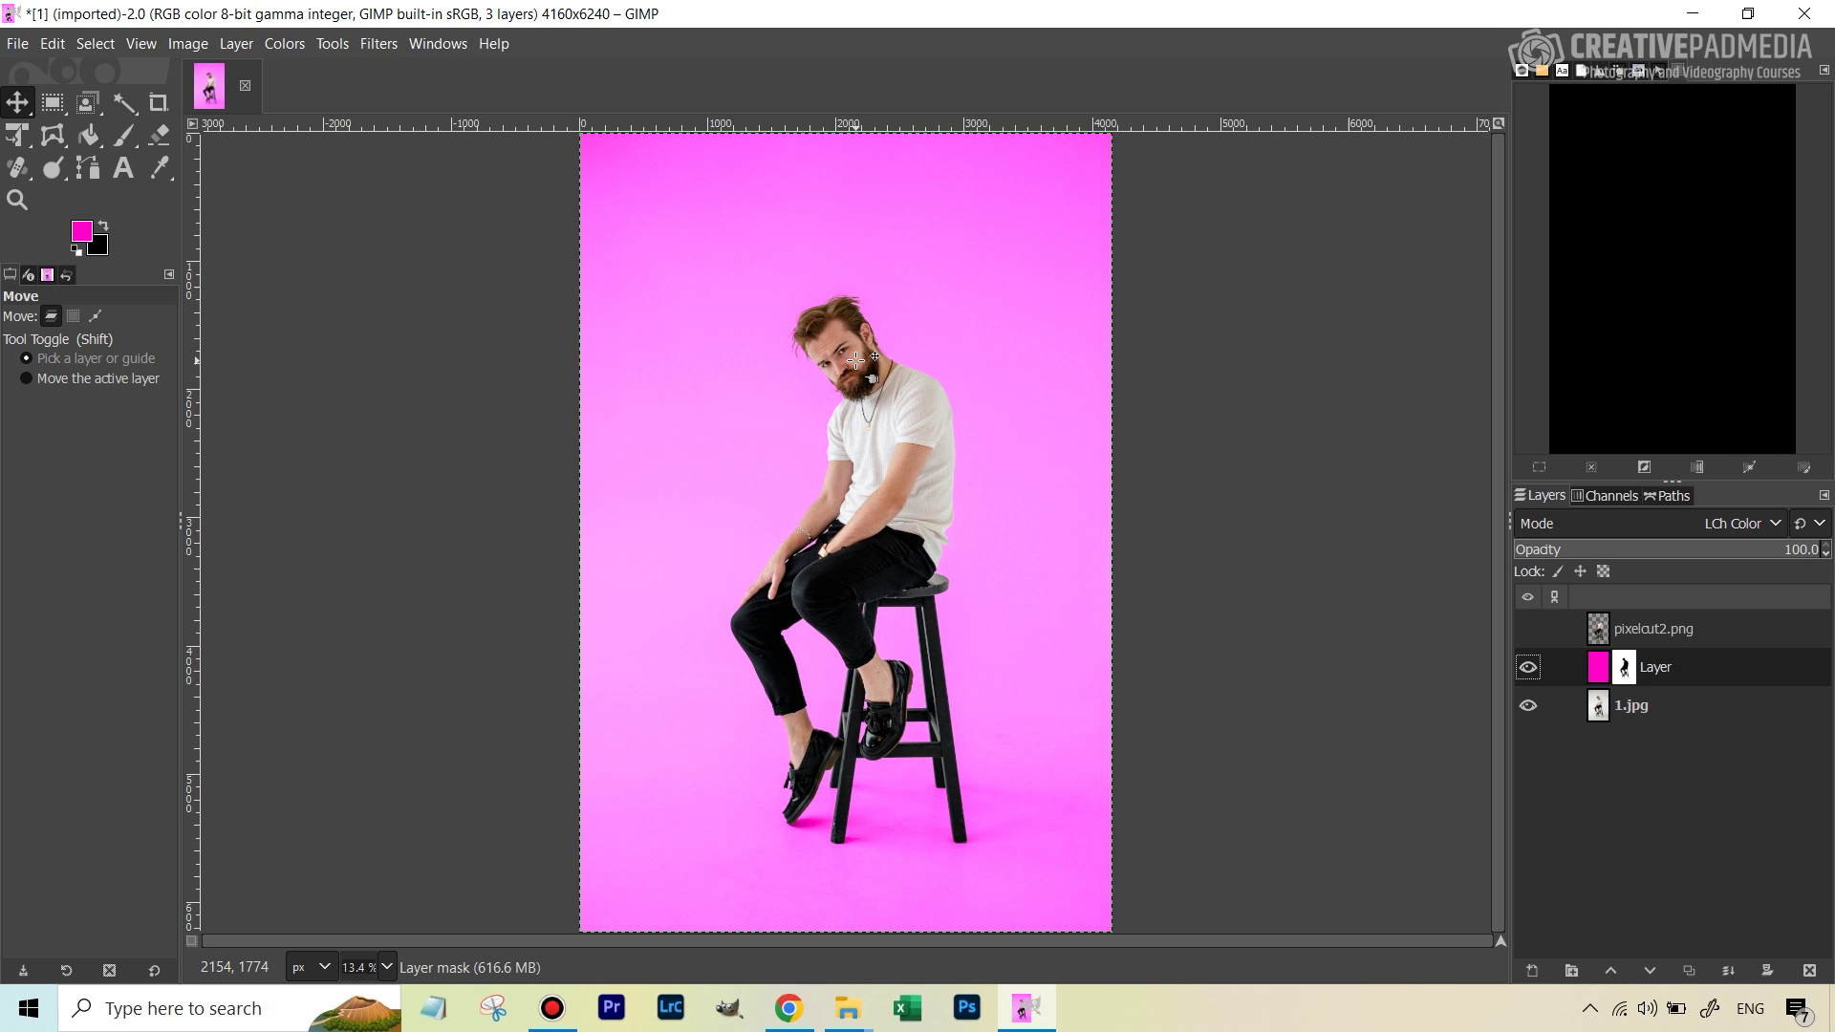
pyautogui.keyDown('ctrl'); pyautogui.scroll(4, 856, 360); pyautogui.keyUp('ctrl')
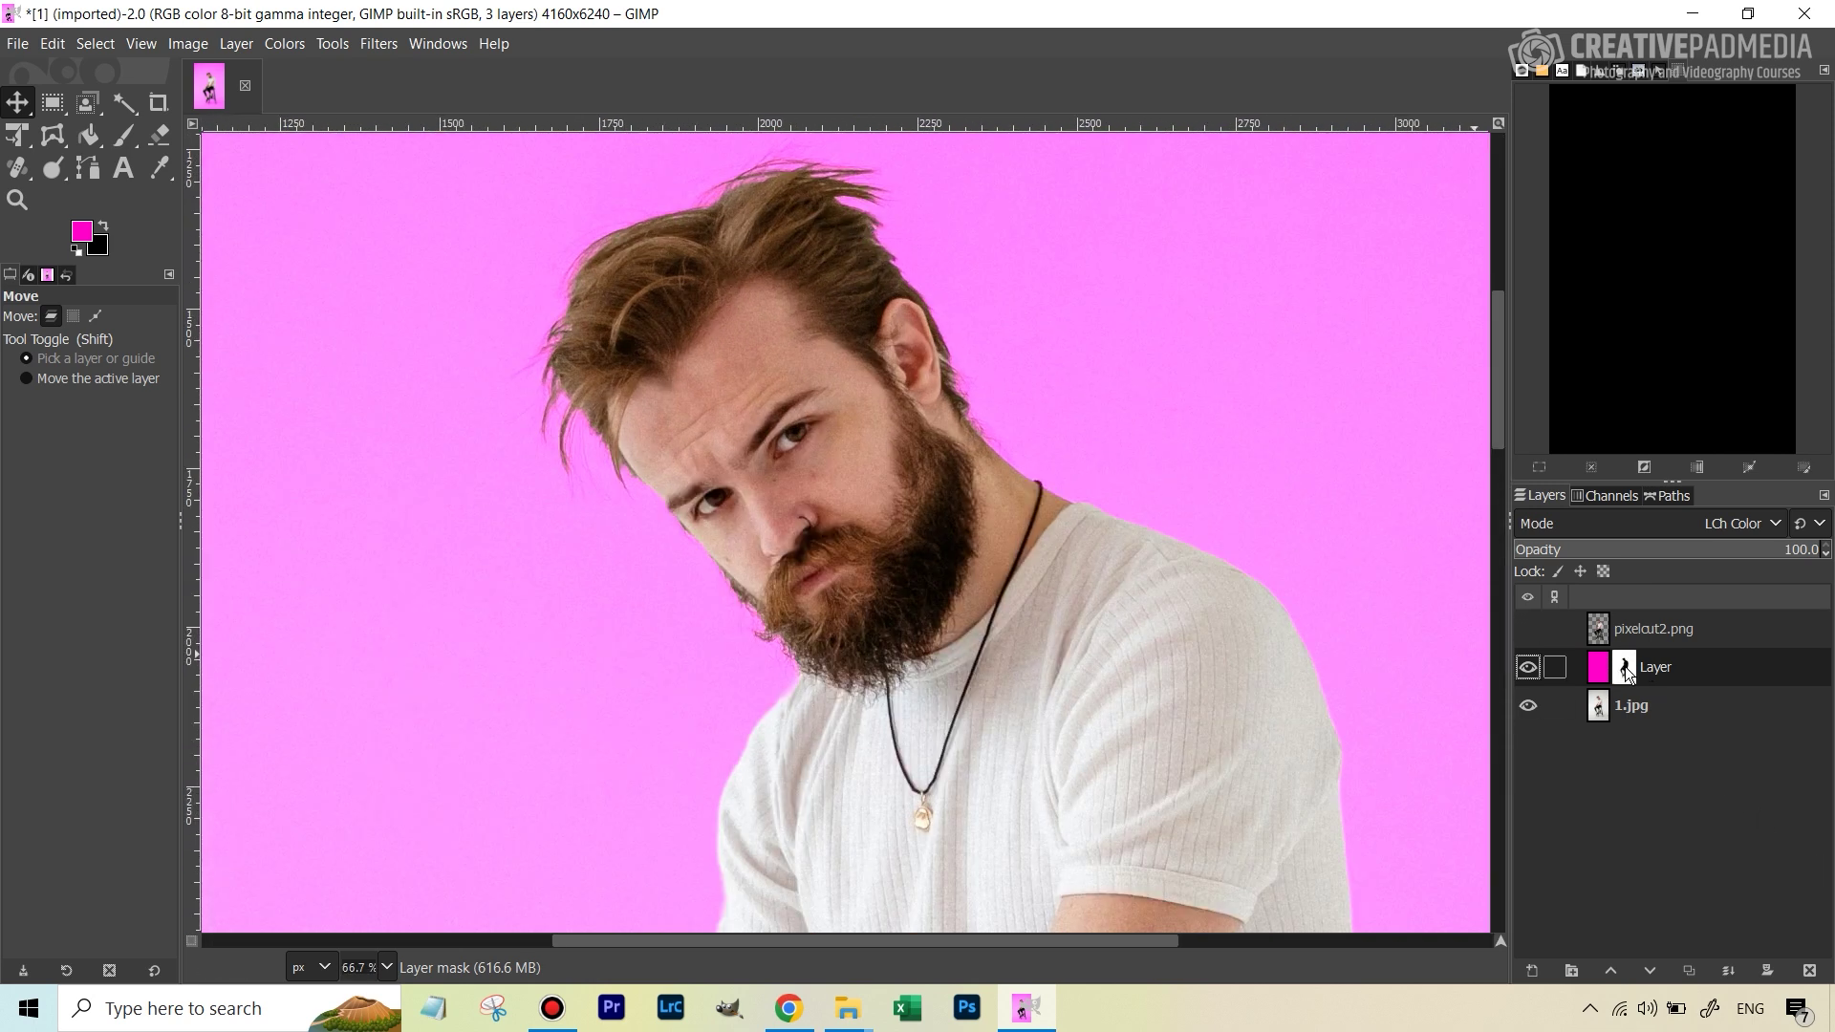
pyautogui.keyDown('alt'); pyautogui.click(1630, 673); pyautogui.keyUp('alt')
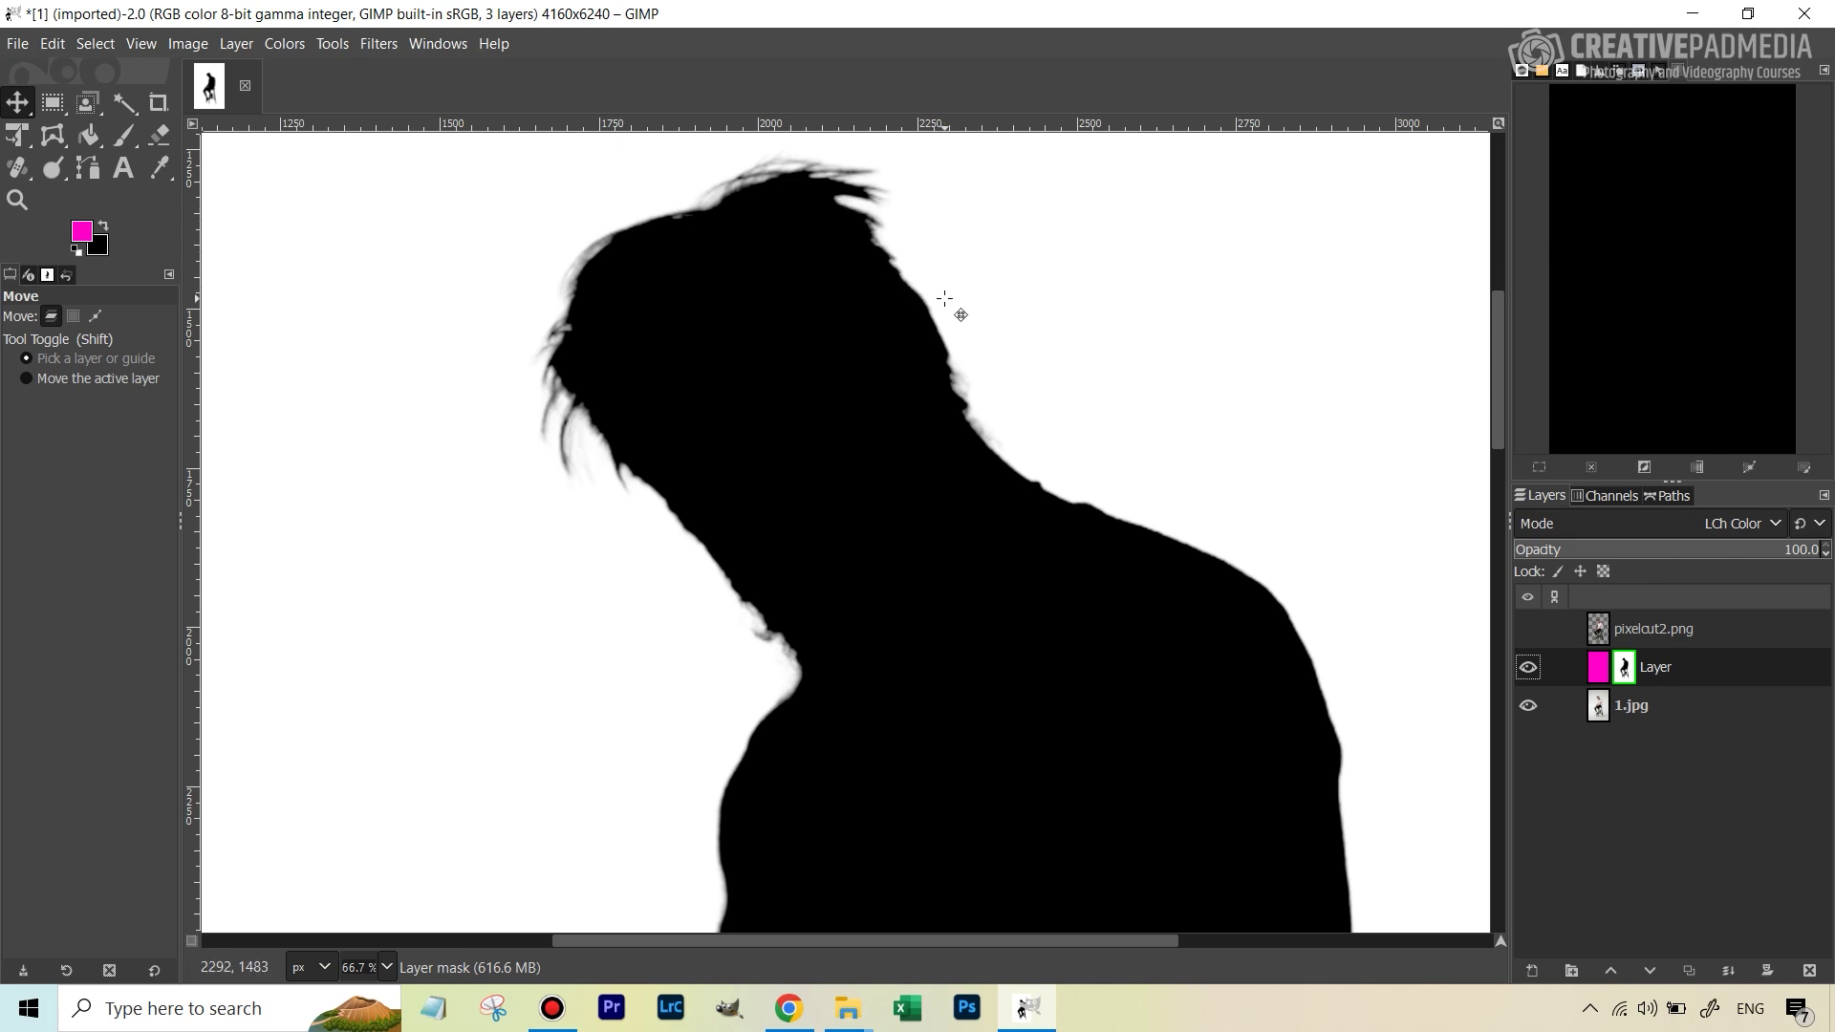
# Choose the Paintbrush with black as the foreground color and turn off the mask display
pyautogui.click(123, 134)
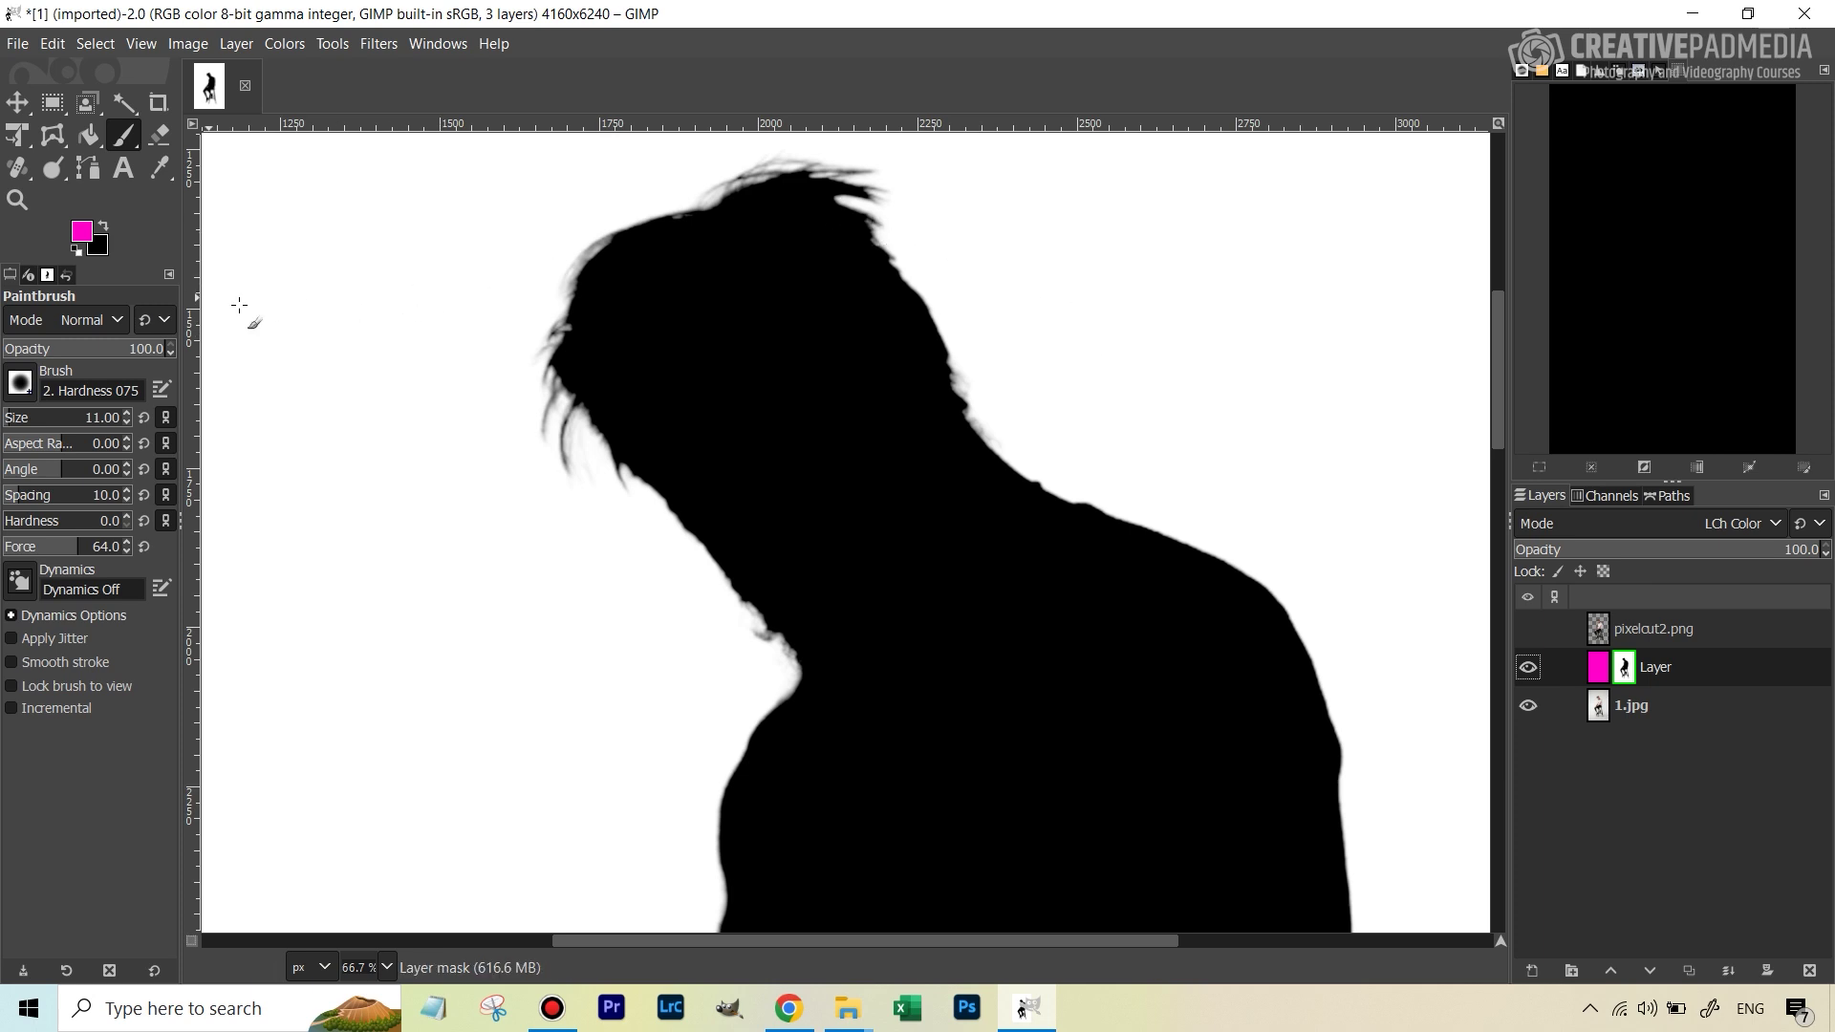
pyautogui.click(81, 232)
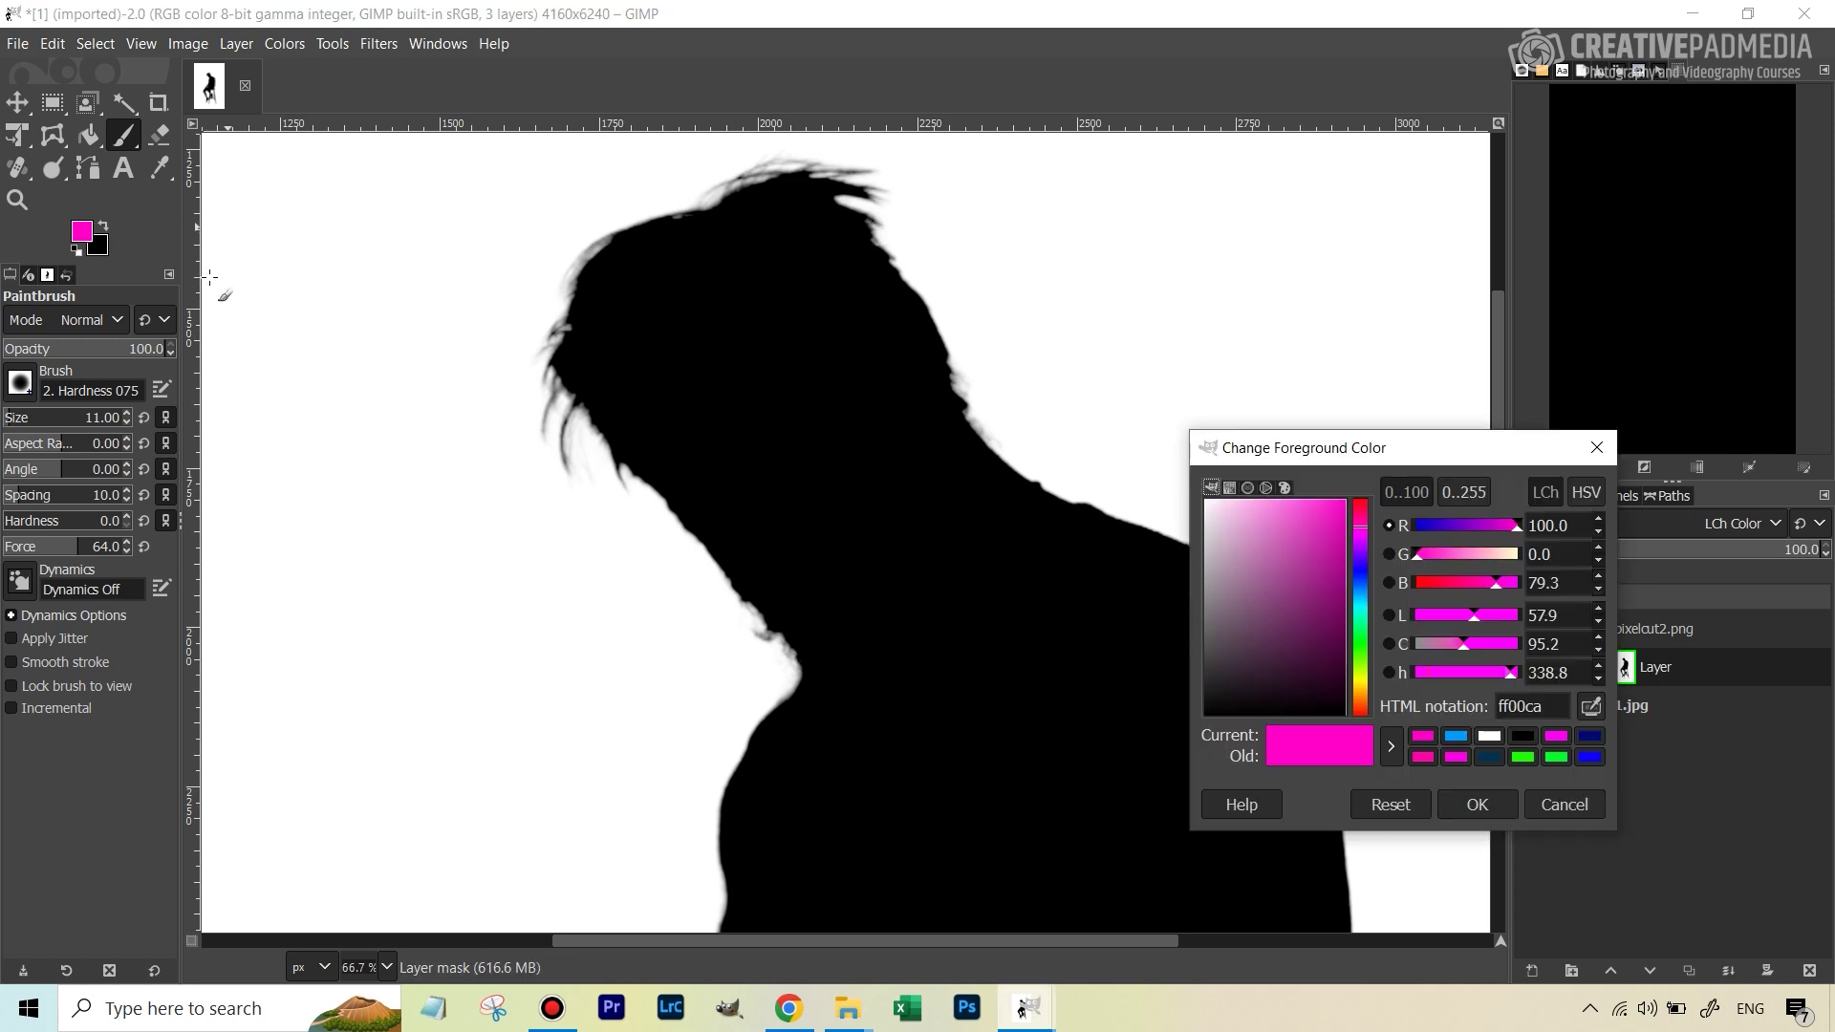
pyautogui.click(1529, 805)
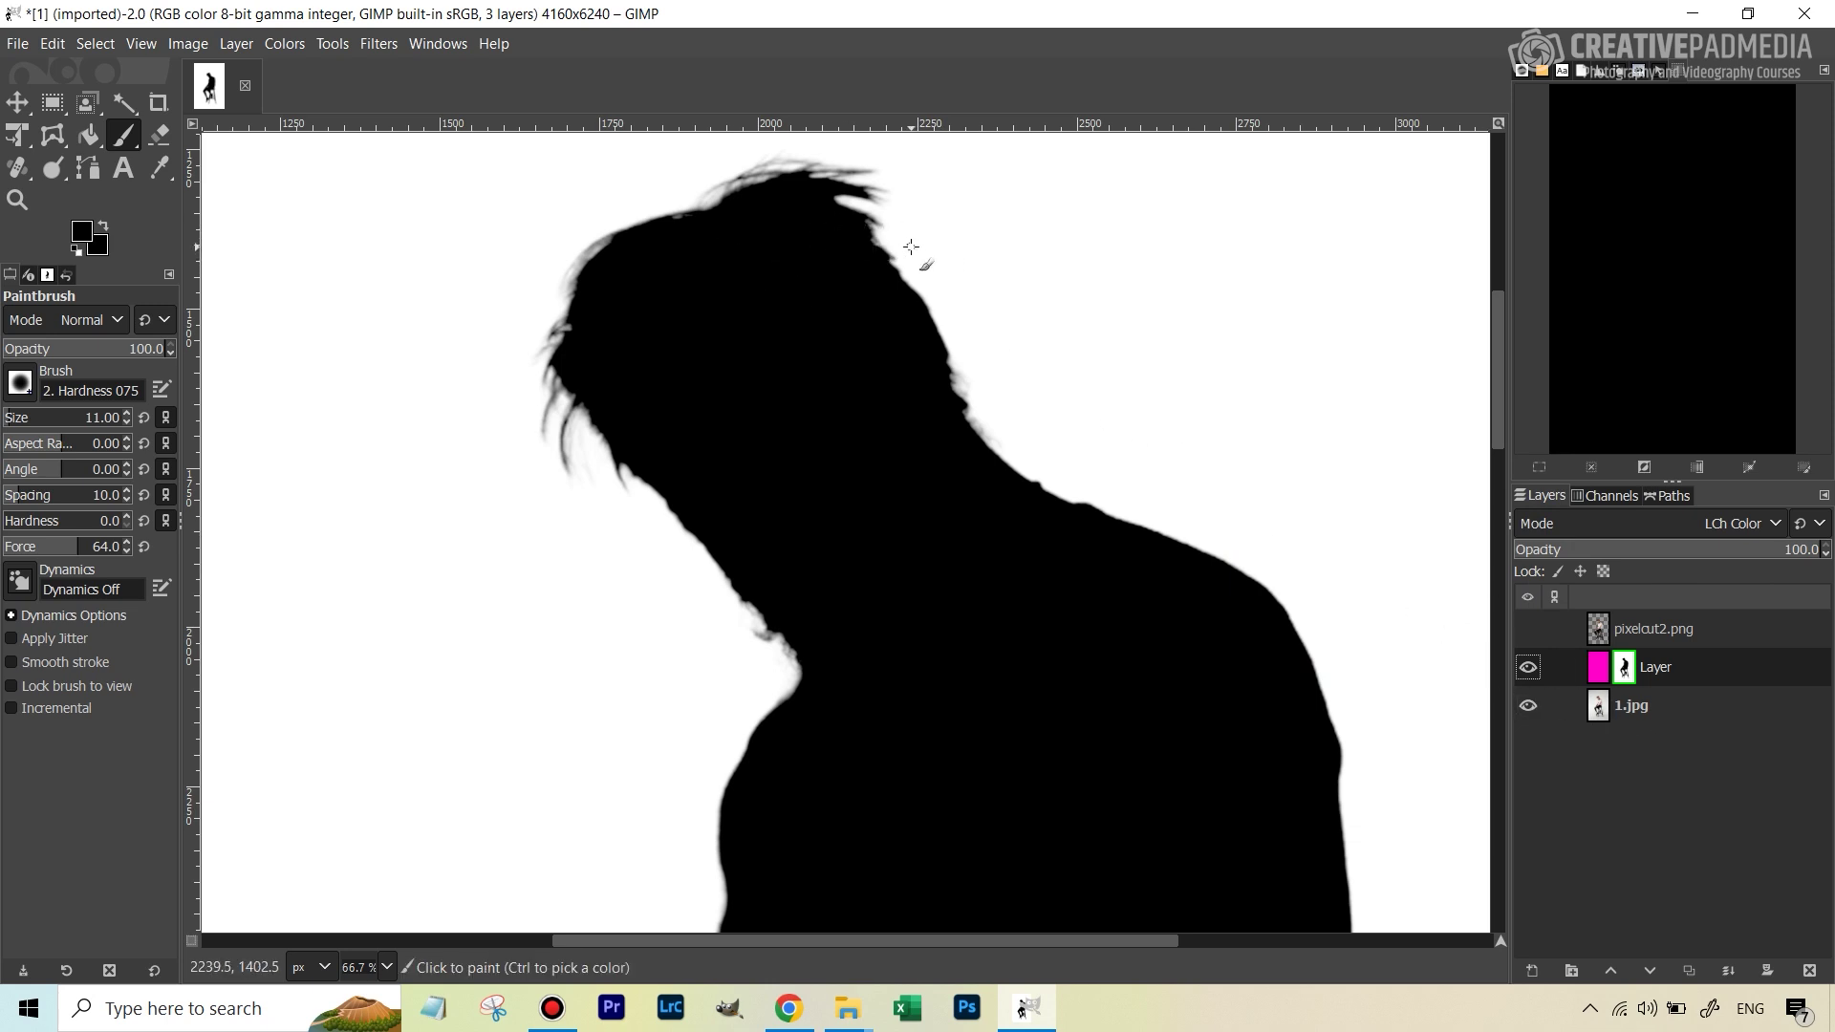
pyautogui.keyDown('alt'); pyautogui.click(1627, 672); pyautogui.keyUp('alt')
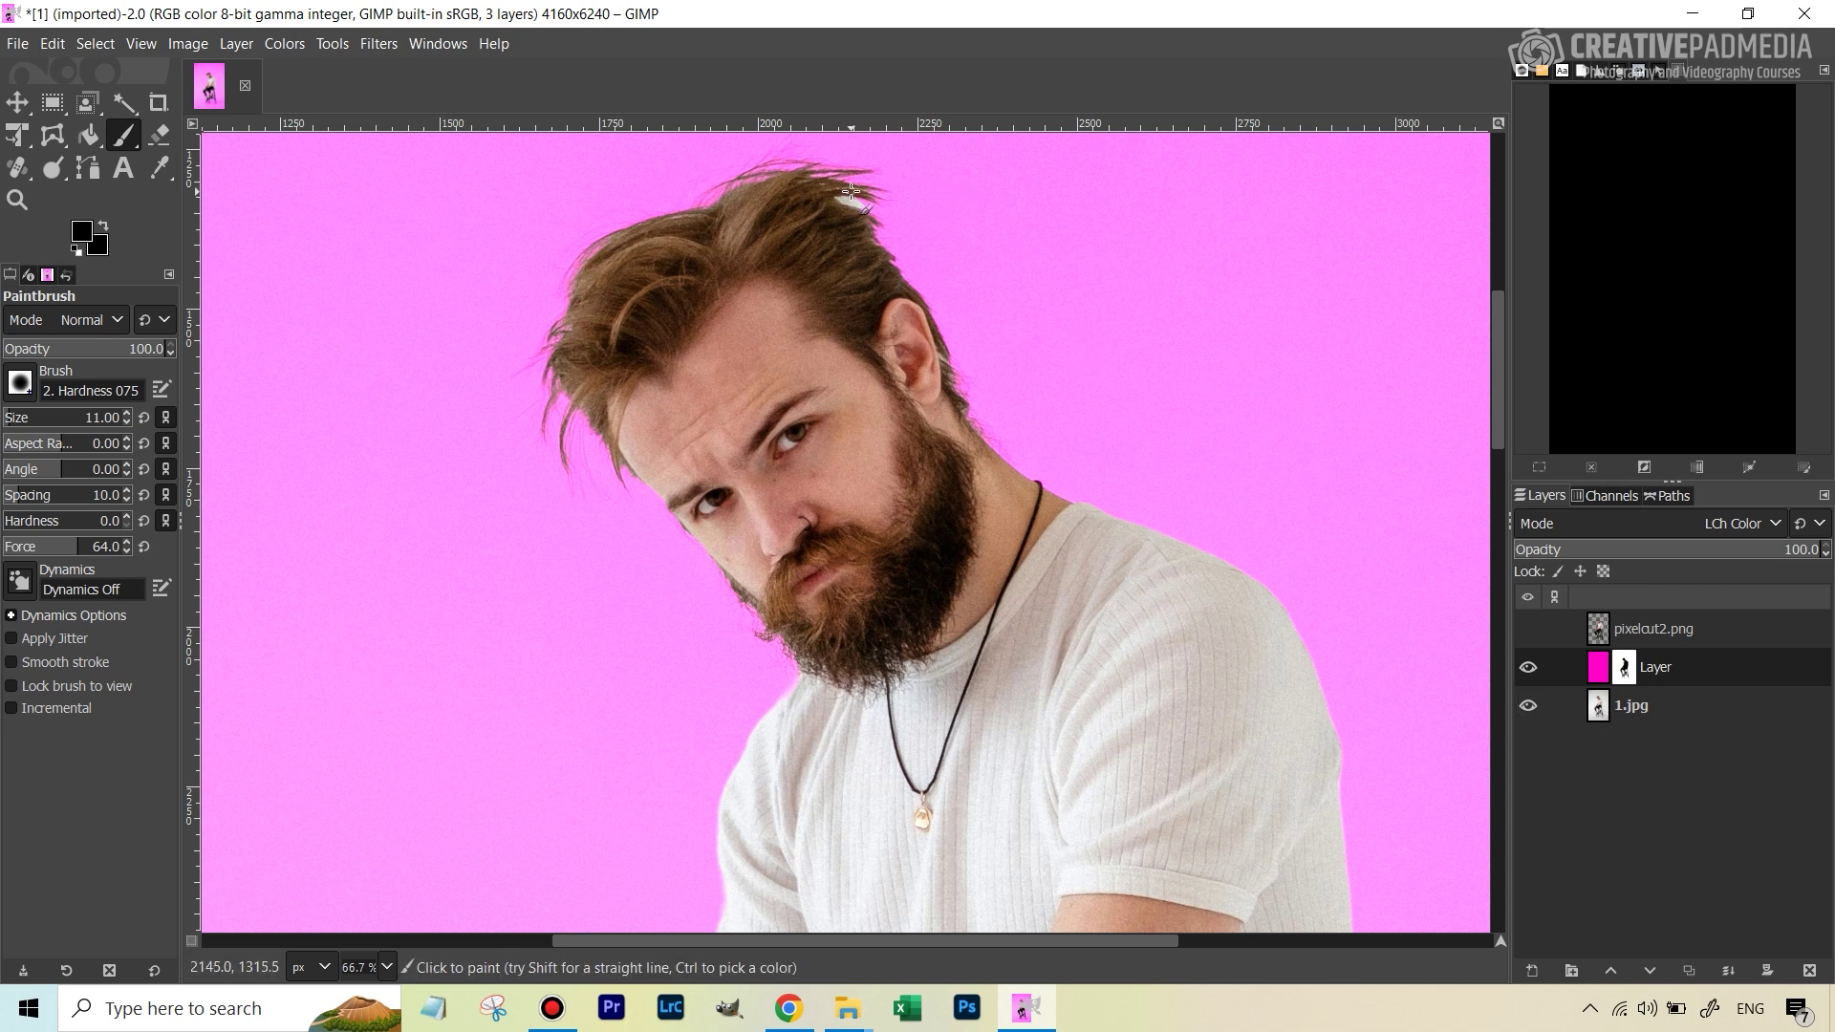
# Paint white (ffffff) on the layer mask over the uncolored gap between the hair strands at the back of the man's head
pyautogui.scroll(2, 850, 194)
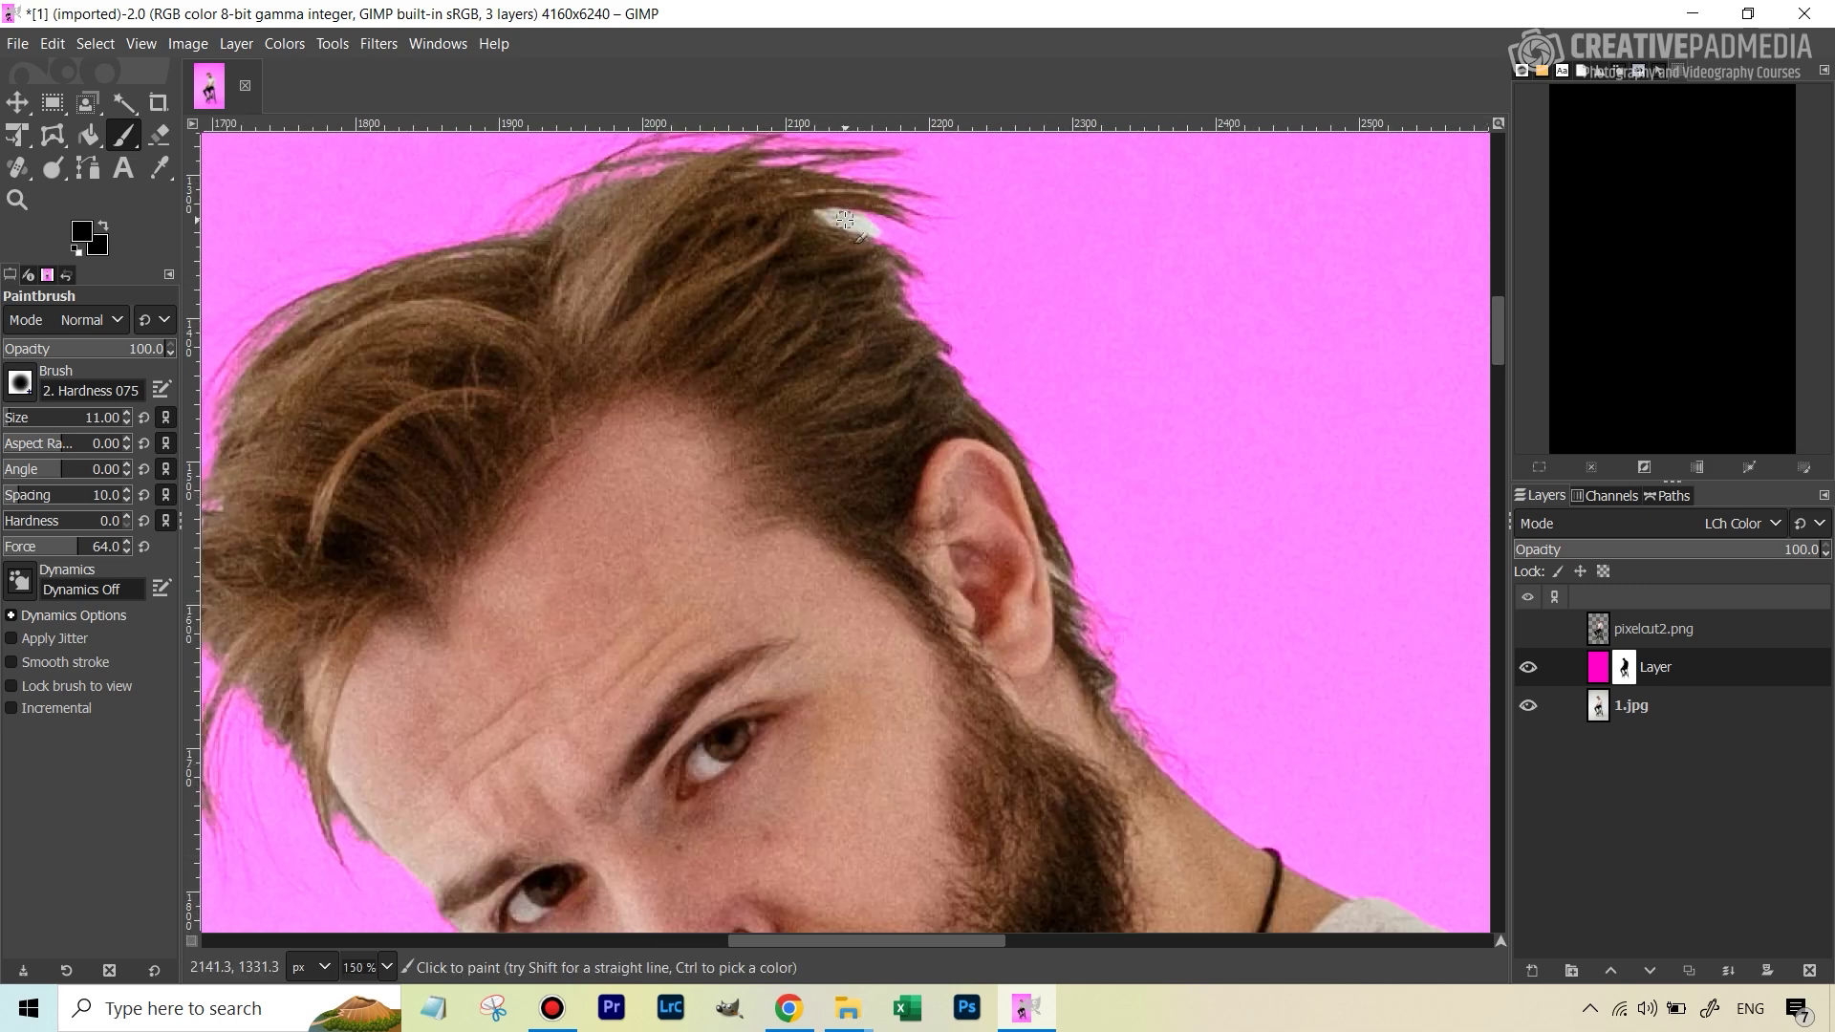
pyautogui.click(1624, 673)
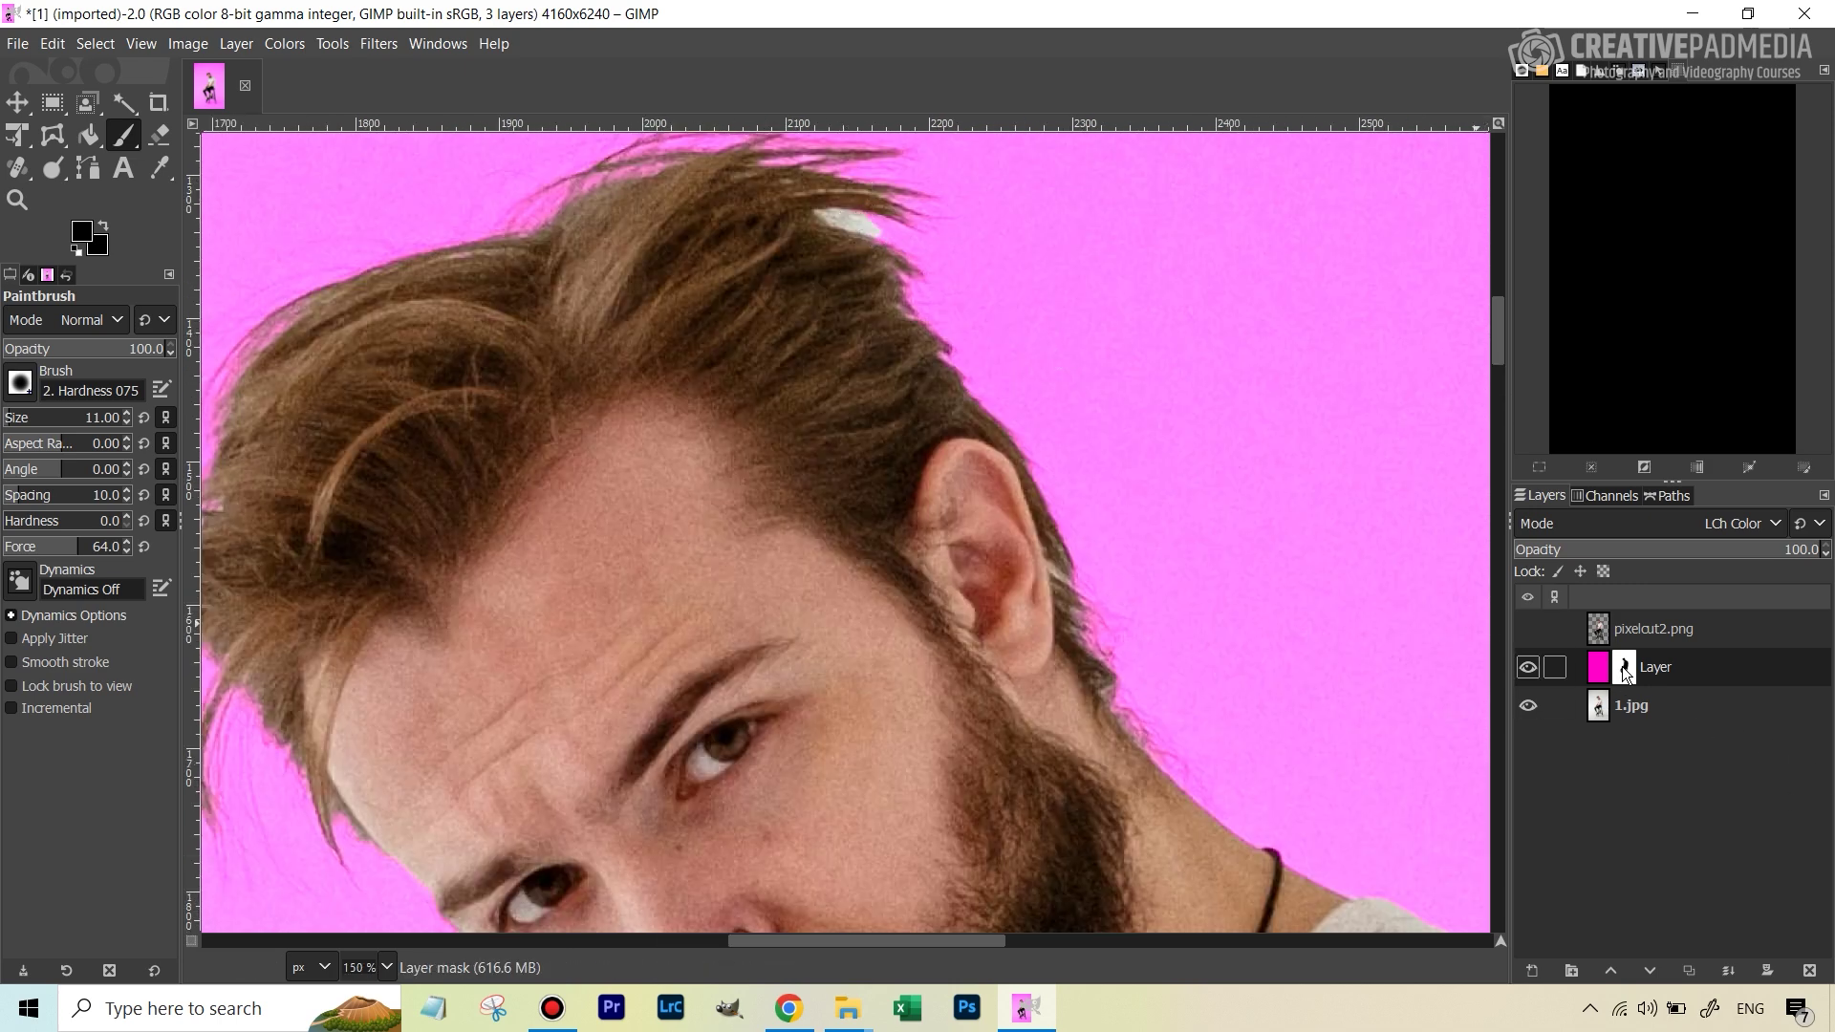
pyautogui.click(81, 232)
pyautogui.moveTo(1218, 563); pyautogui.dragTo(1154, 442)
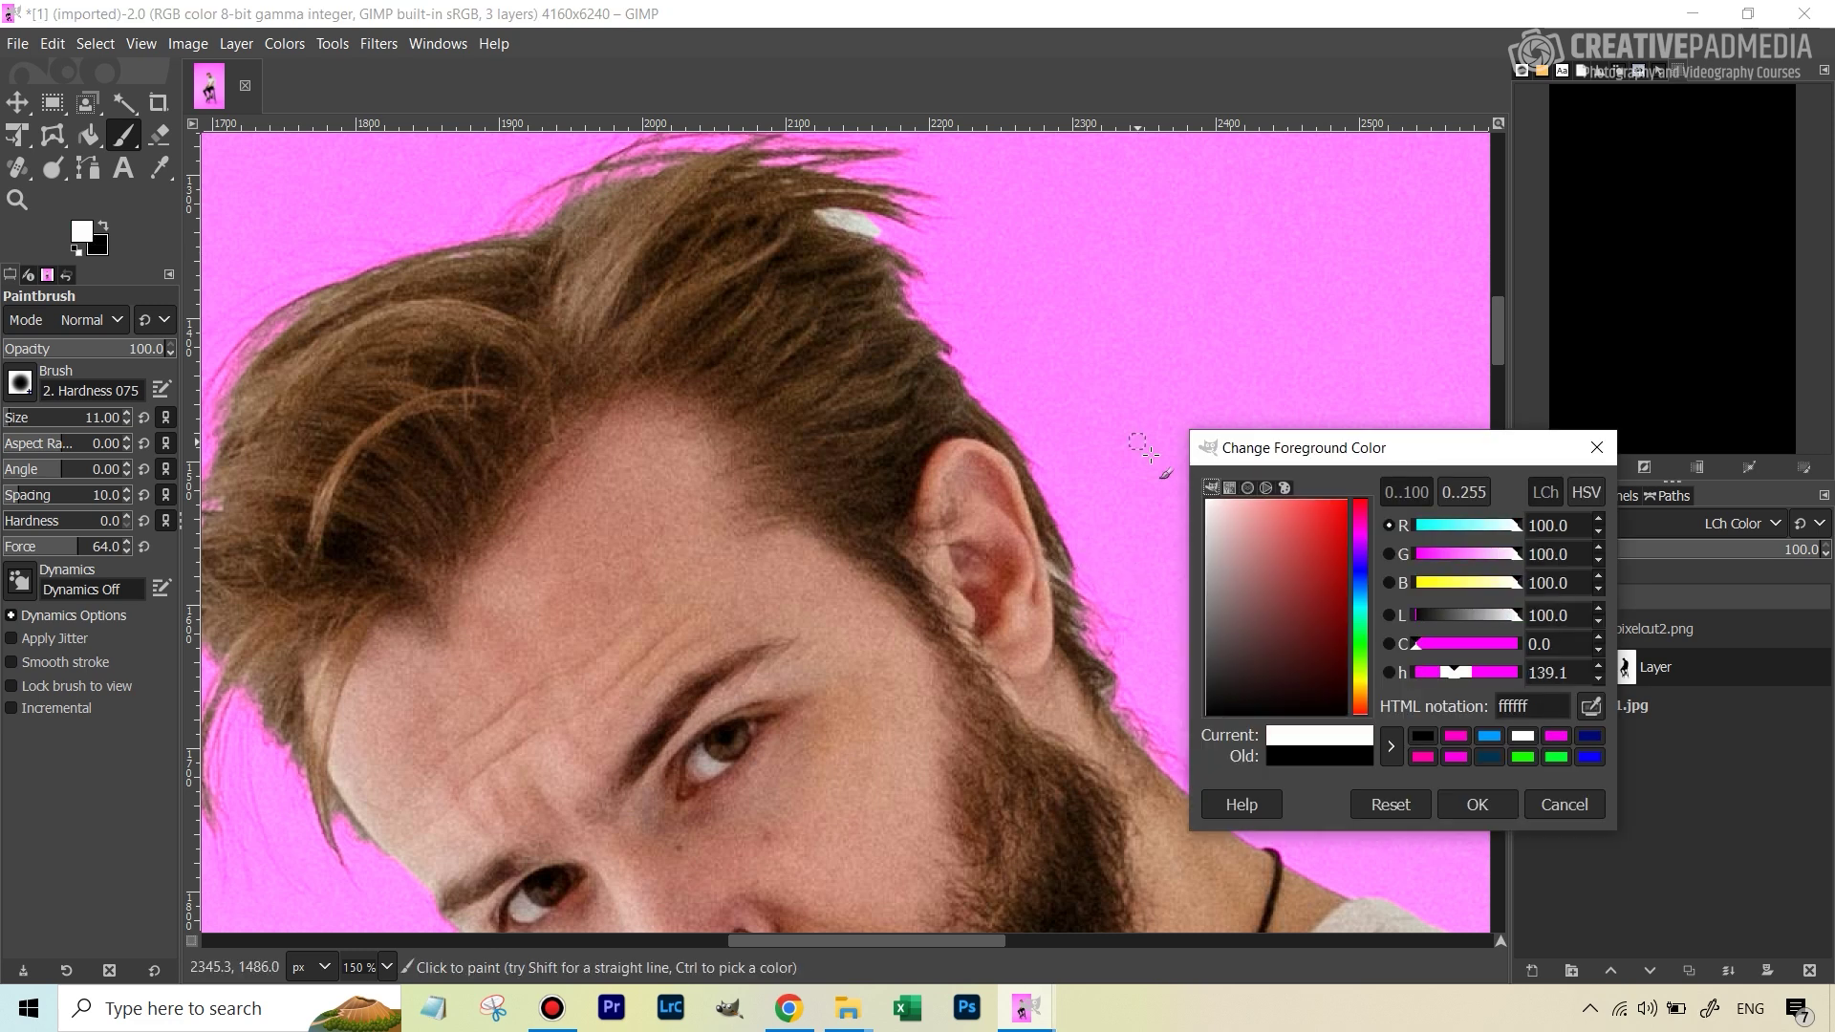
pyautogui.click(1479, 806)
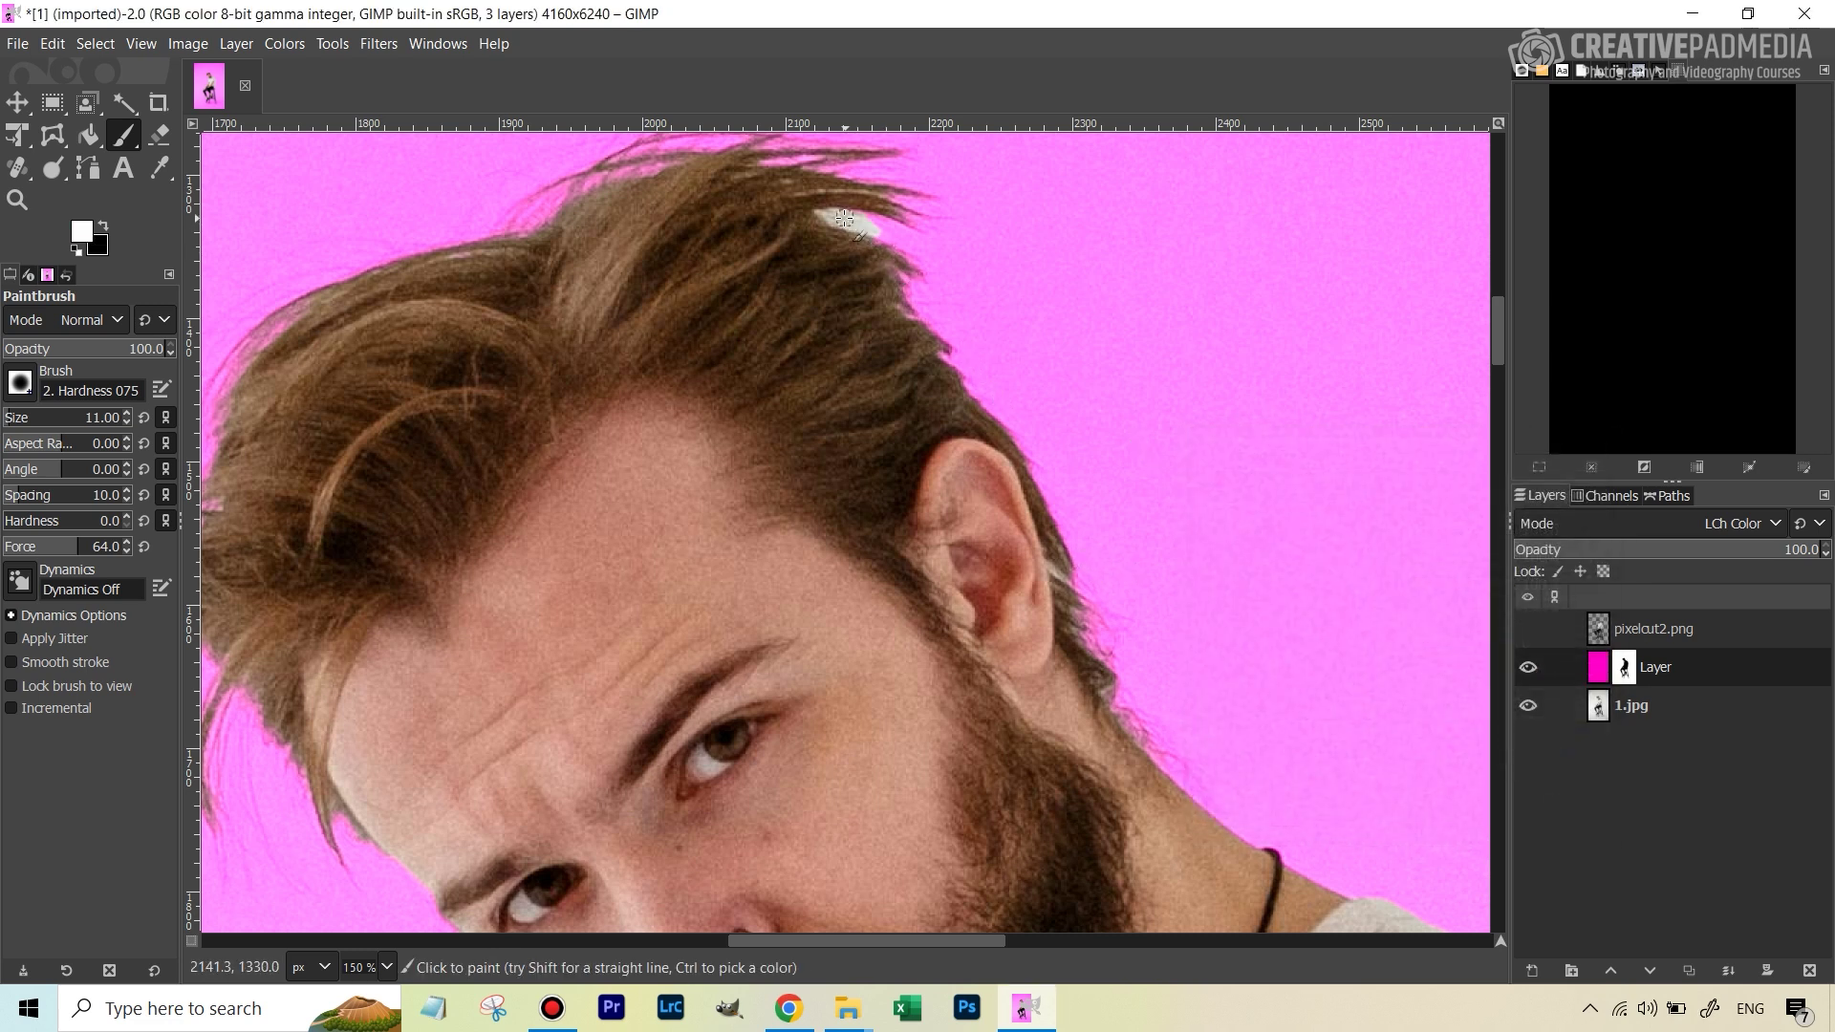
pyautogui.moveTo(841, 214)
pyautogui.mouseDown()
pyautogui.moveTo(884, 237)
pyautogui.moveTo(872, 228)
pyautogui.mouseUp()
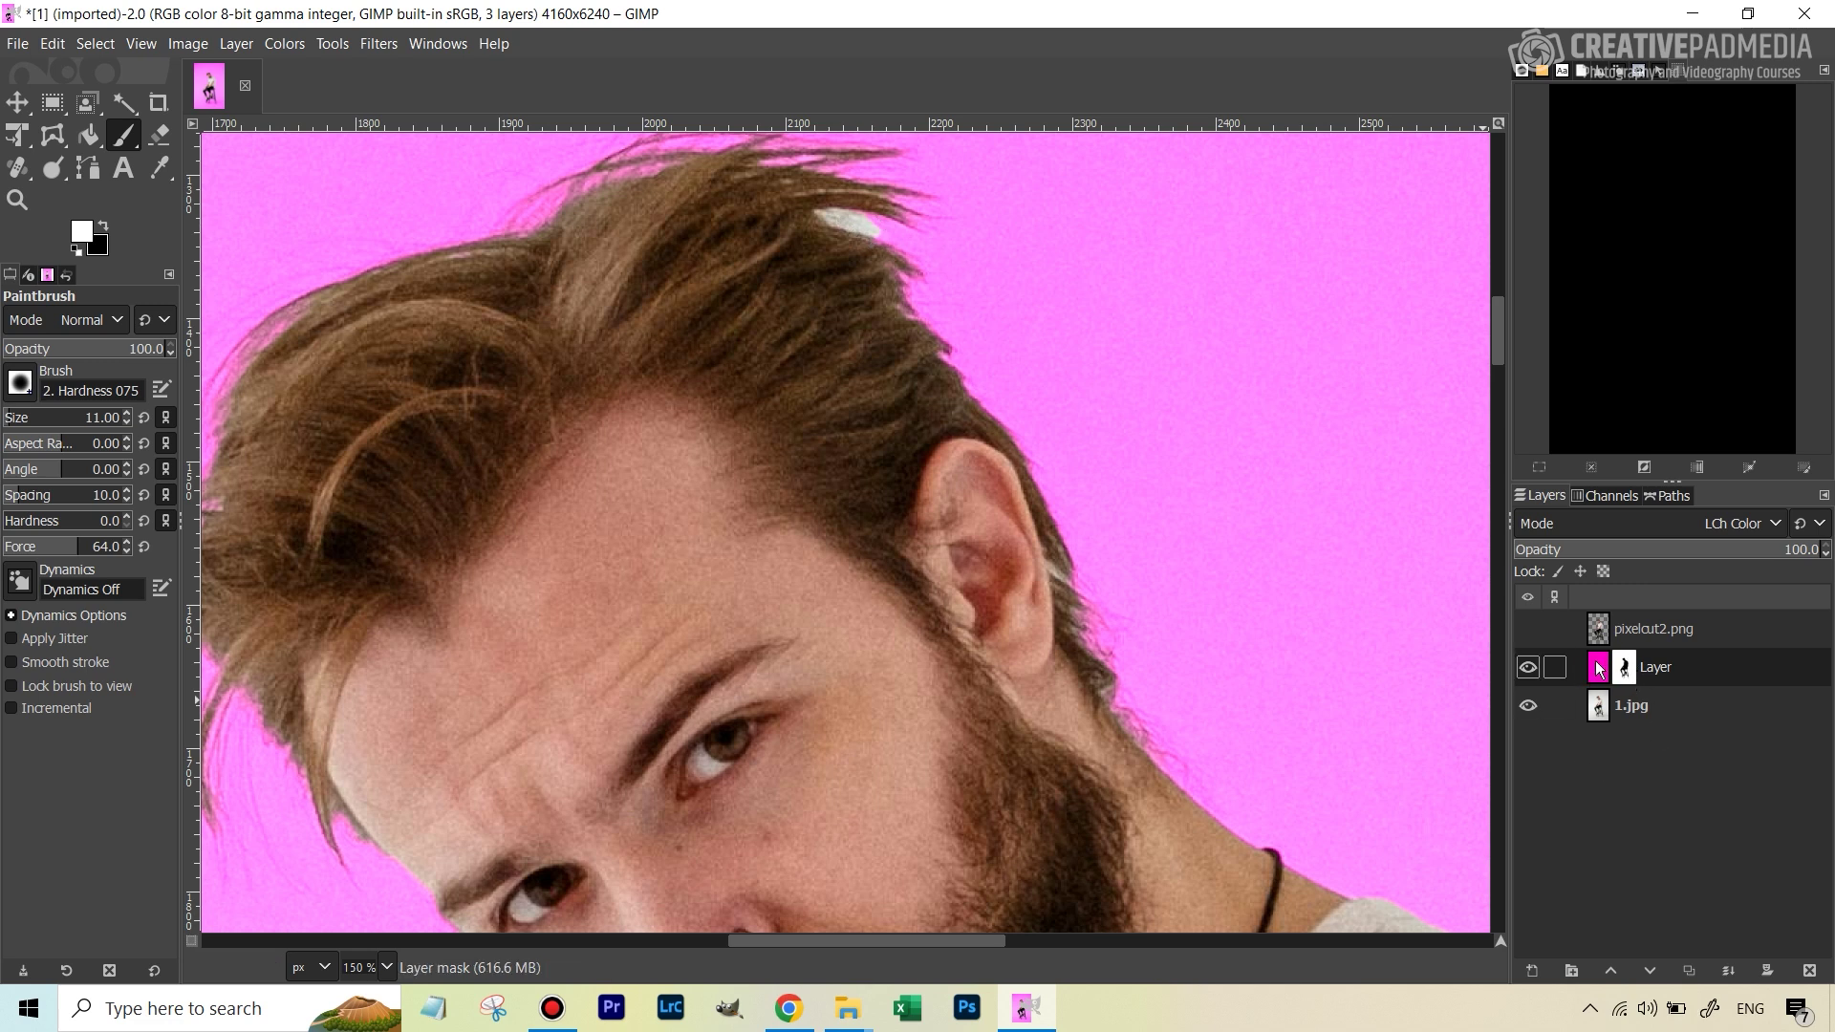
pyautogui.moveTo(839, 234)
pyautogui.mouseDown()
pyautogui.moveTo(827, 214)
pyautogui.moveTo(872, 234)
pyautogui.moveTo(824, 212)
pyautogui.mouseUp()
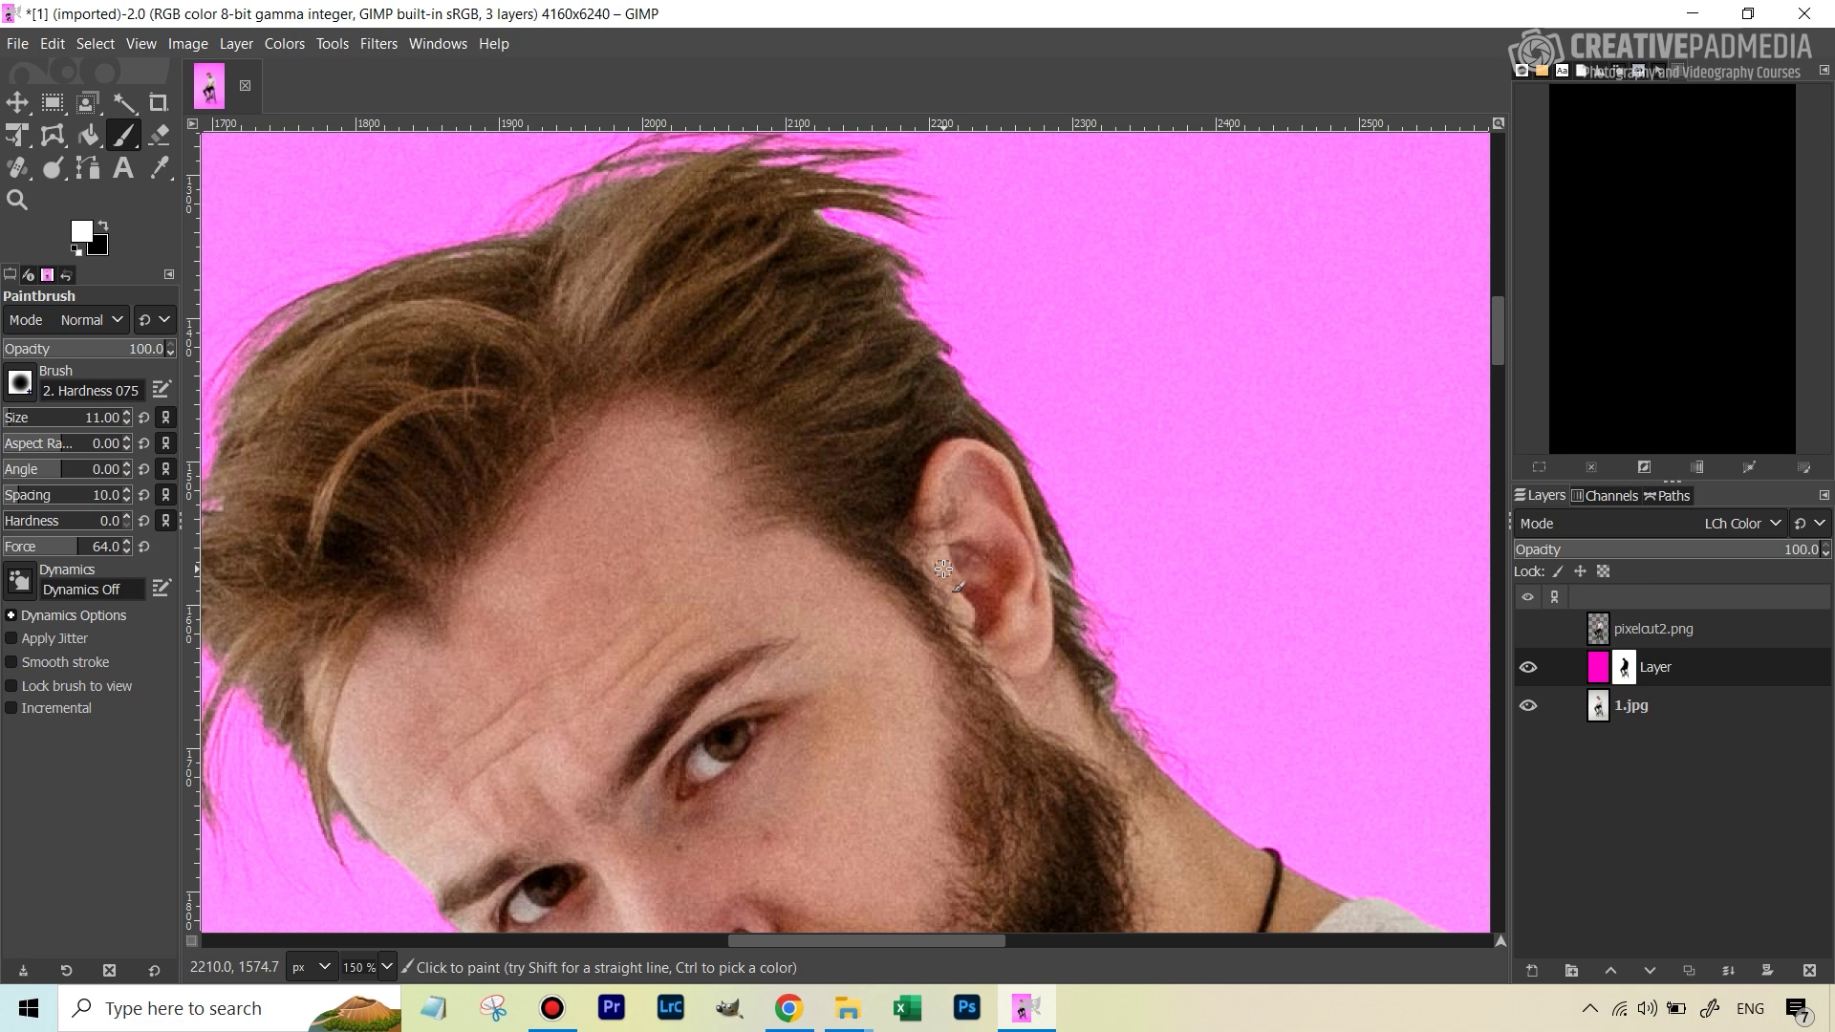
pyautogui.hotkey('shift', 'ctrl', 'j')
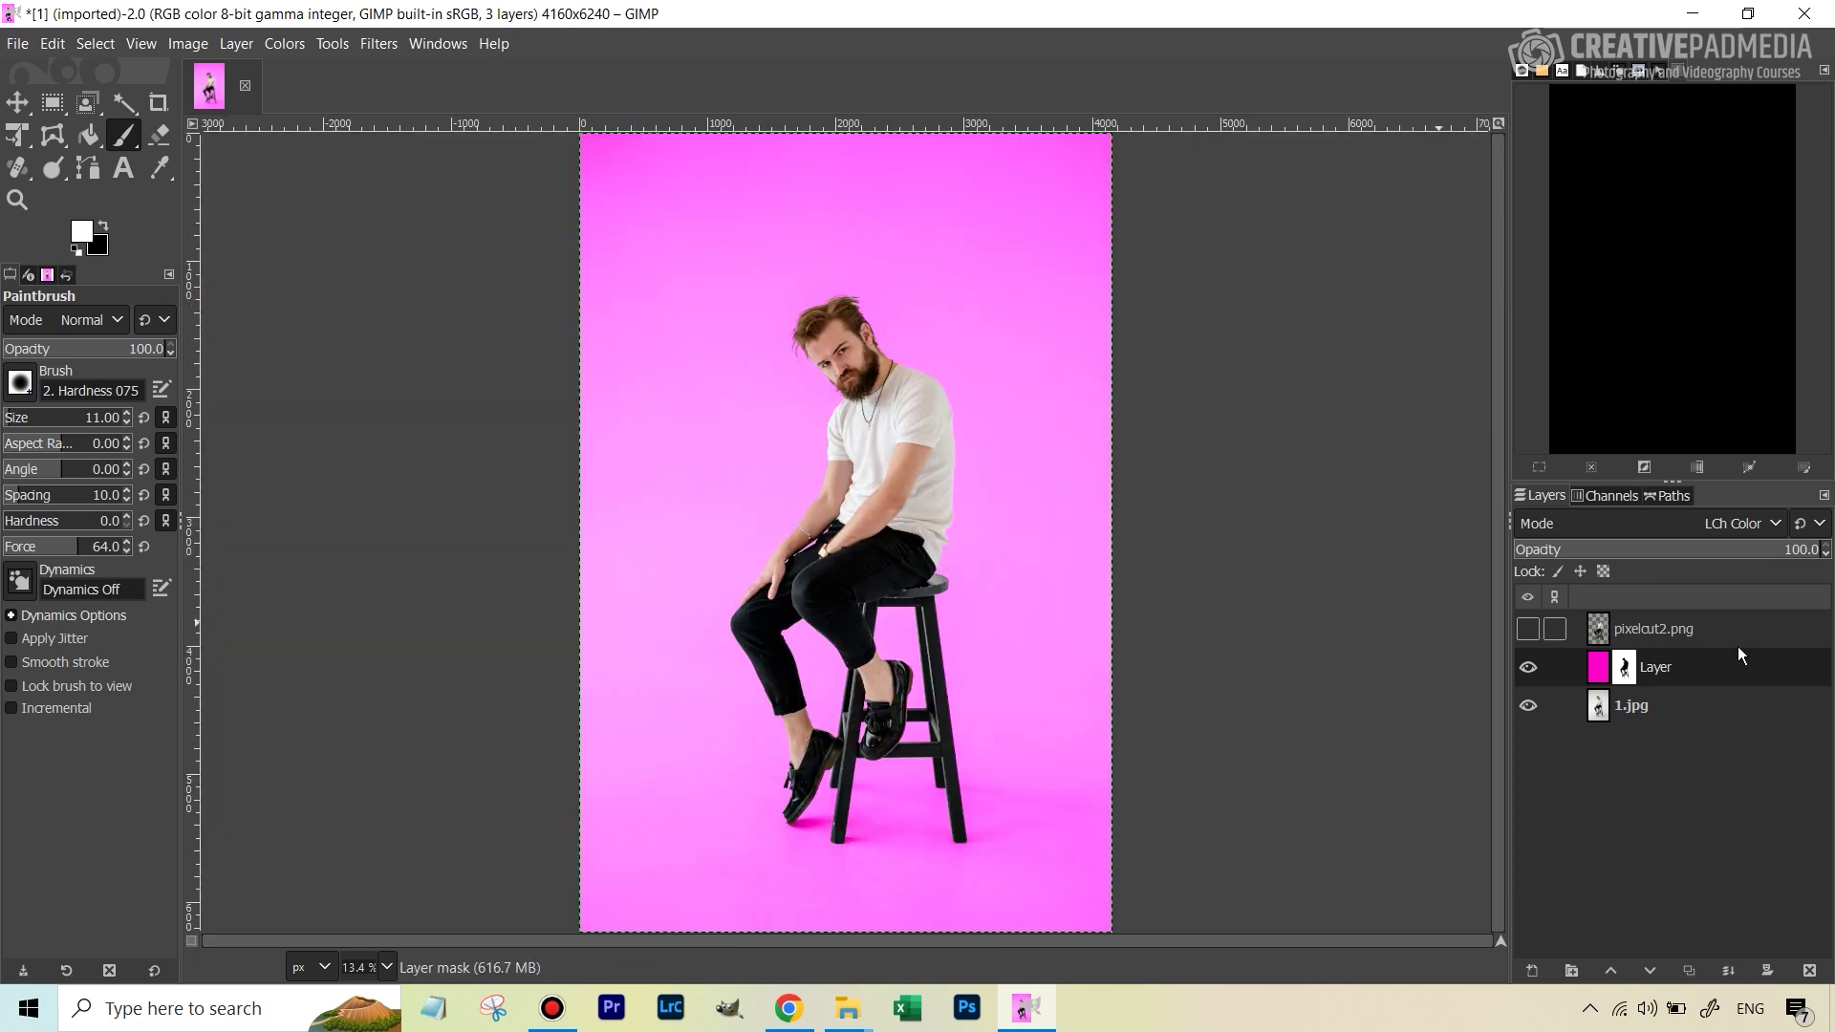